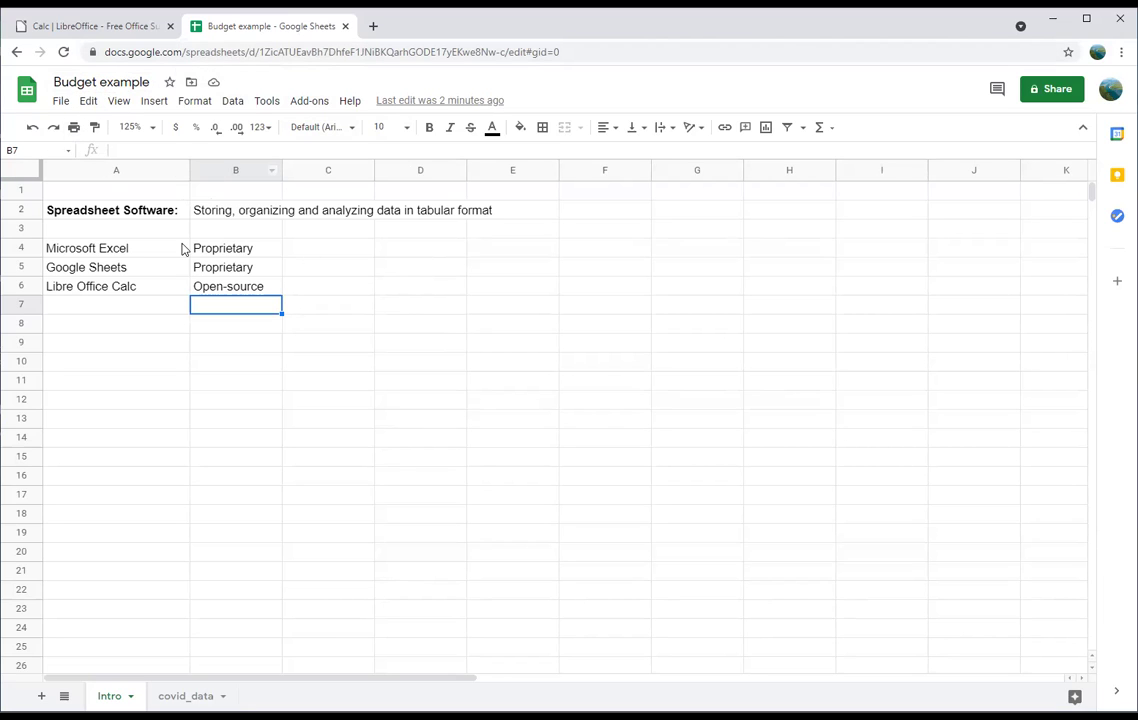
- Examine the Google Sheets and Microsoft Excel entries and their licence types in the software list
left_click(132, 270)
left_click(242, 272)
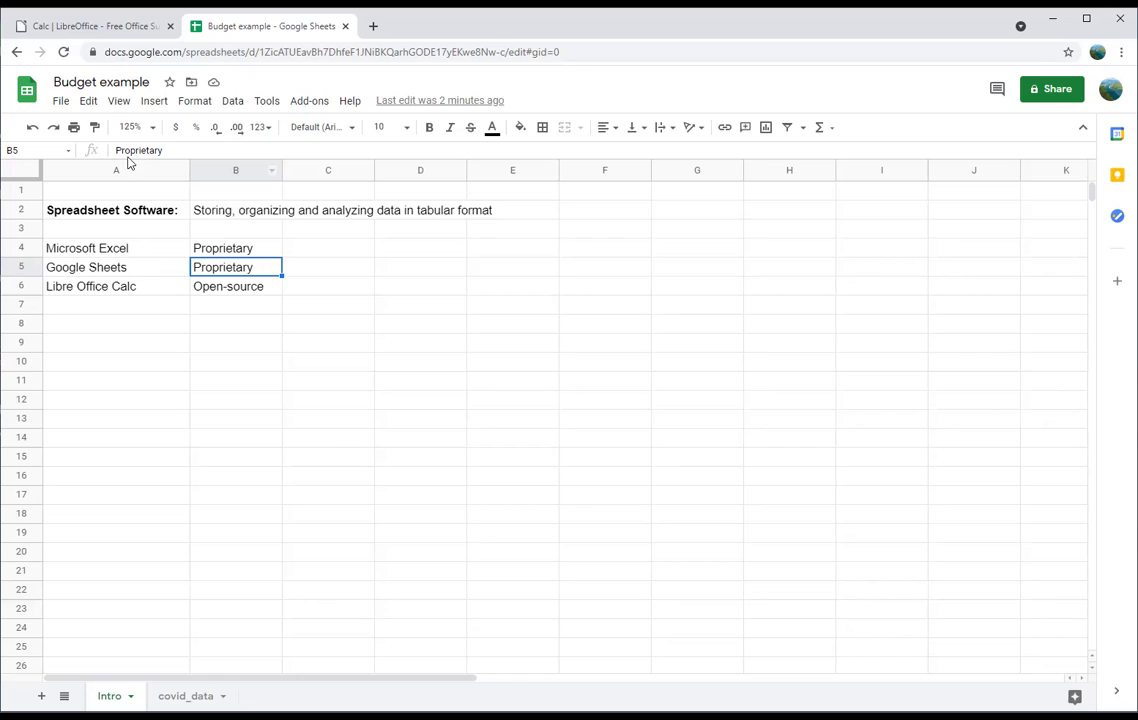
left_click(138, 248)
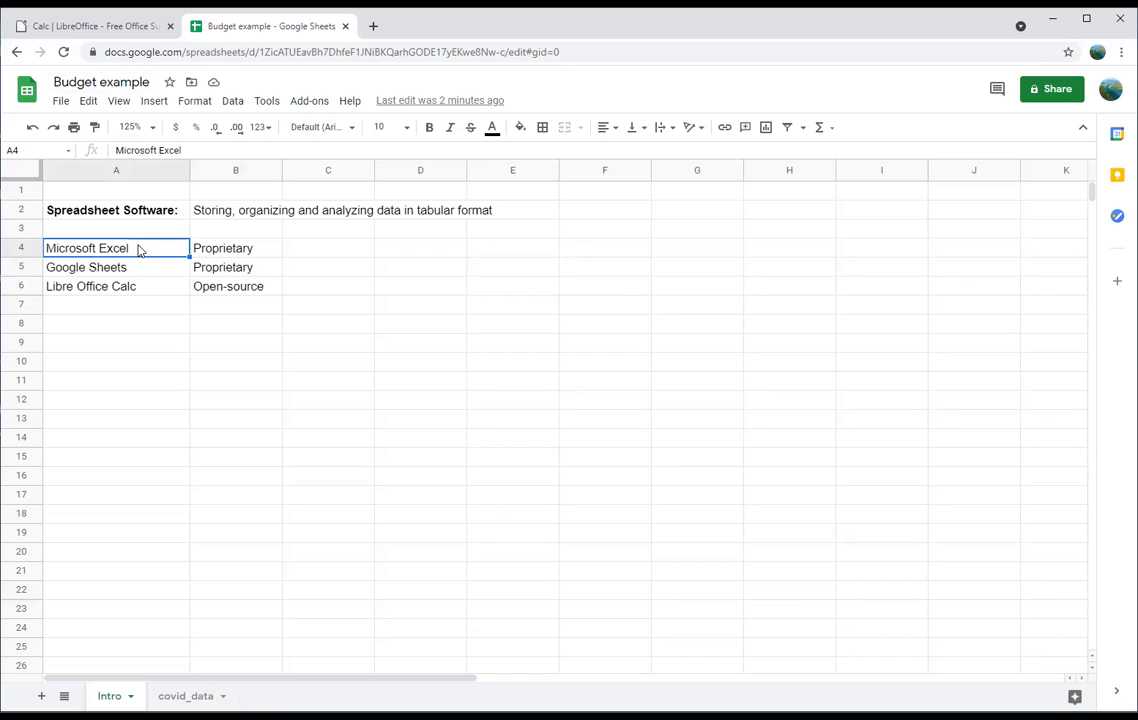
left_click(233, 251)
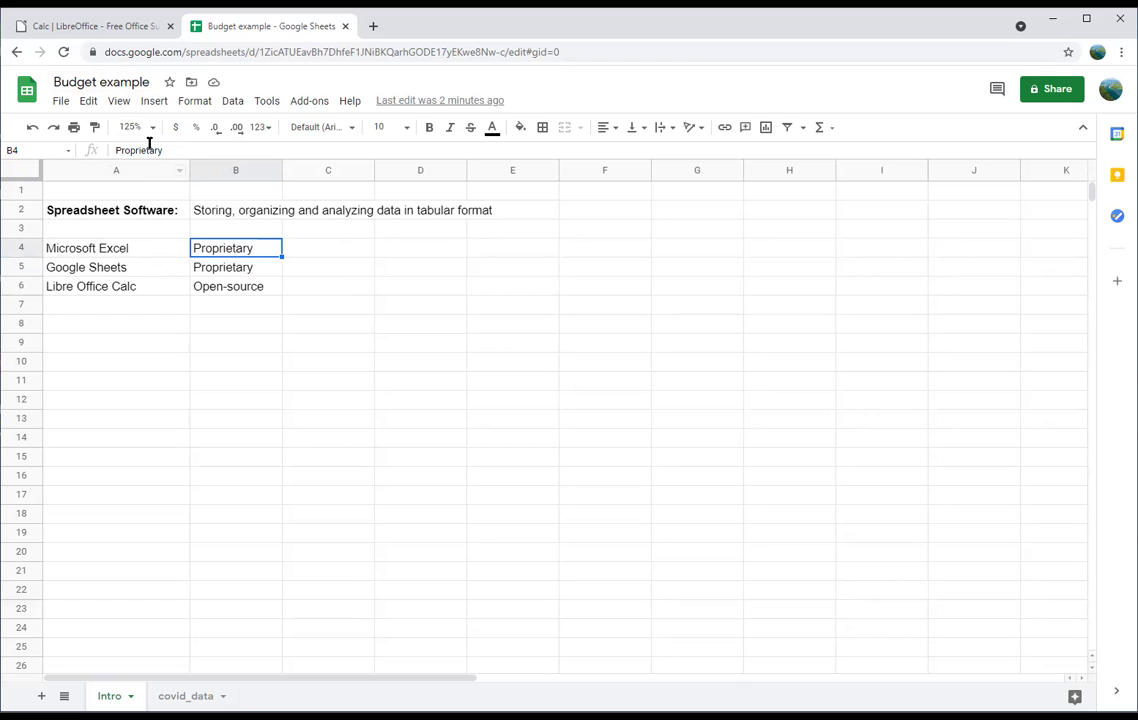
- View the LibreOffice Calc web page, return to the Budget example spreadsheet and review its software list
left_click(86, 26)
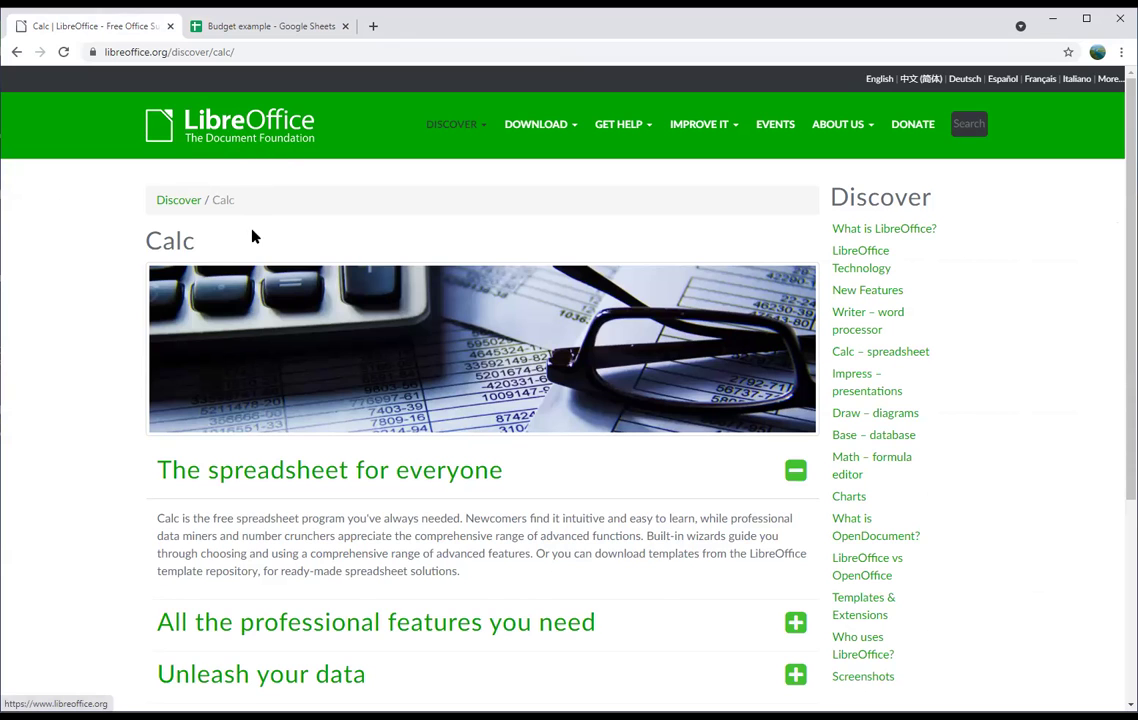
left_click(219, 33)
left_click(145, 306)
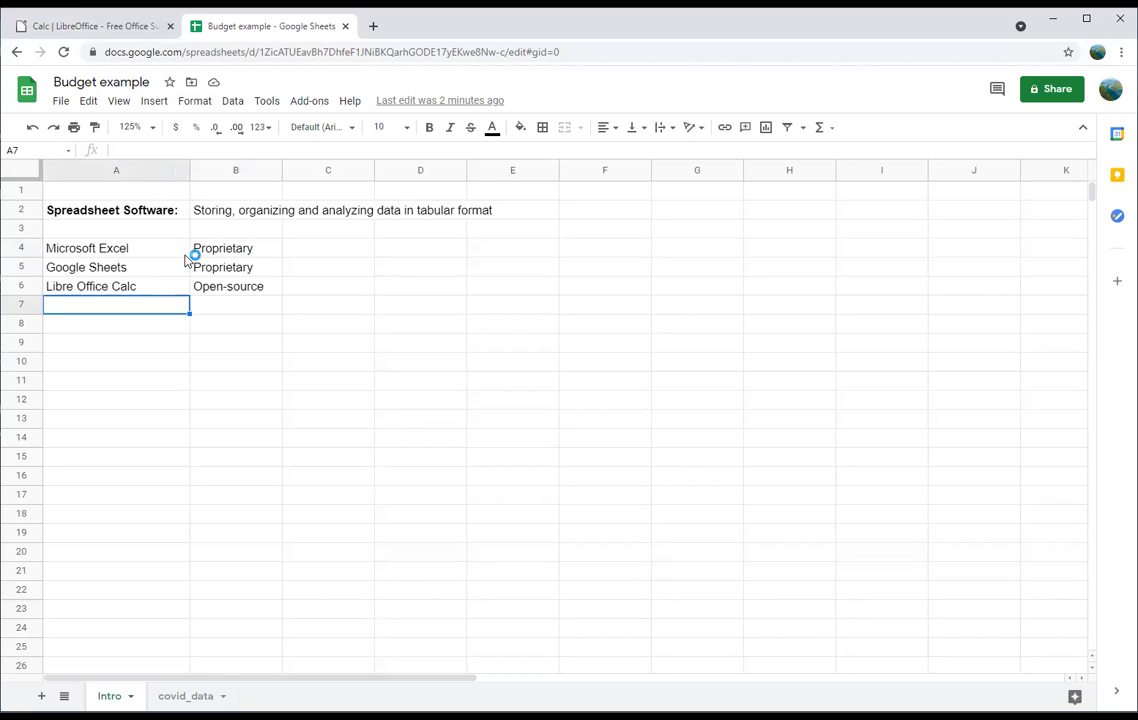
left_click(252, 305)
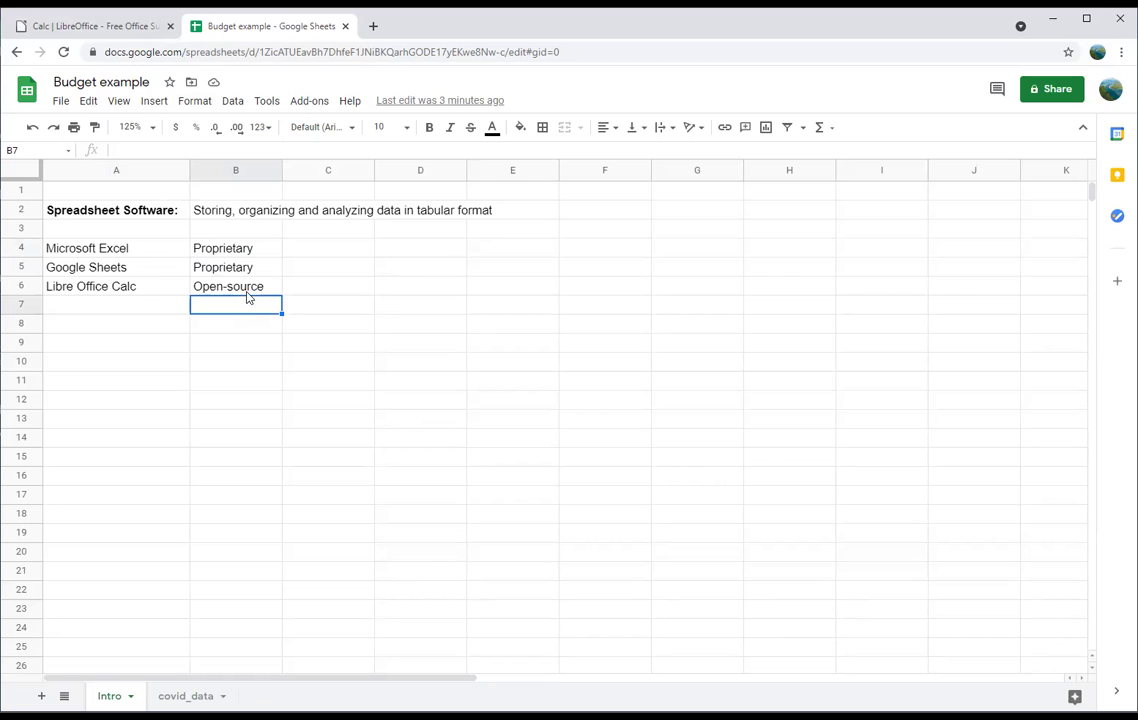
left_click(166, 257)
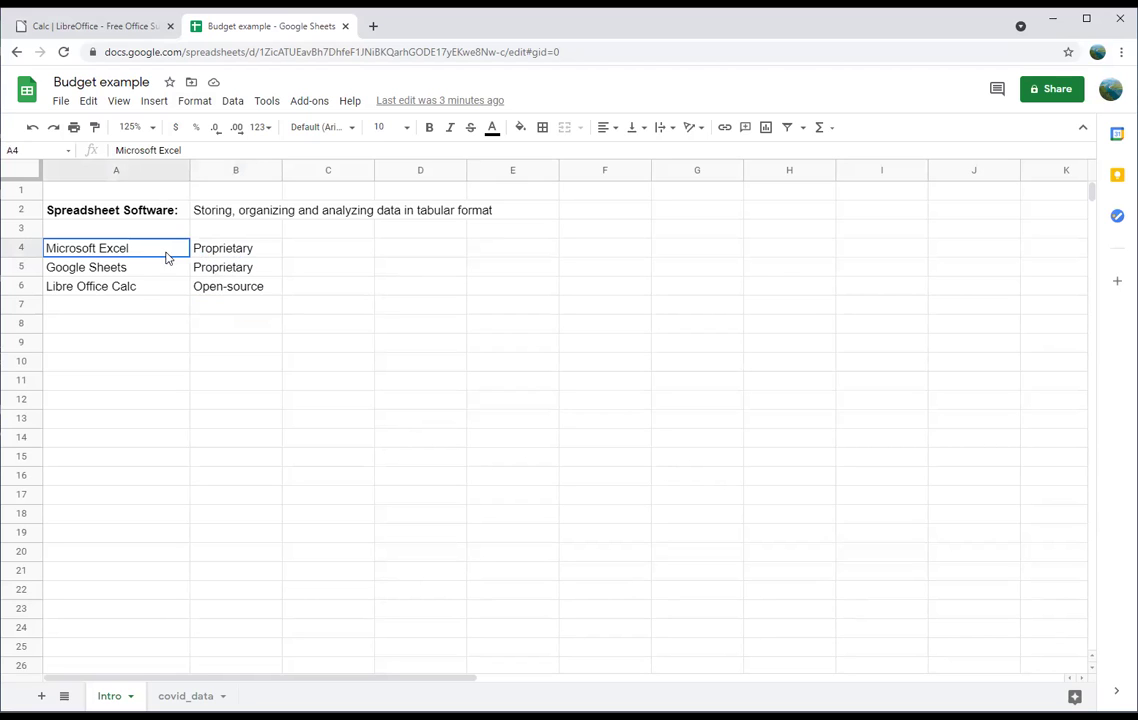
left_click(195, 290)
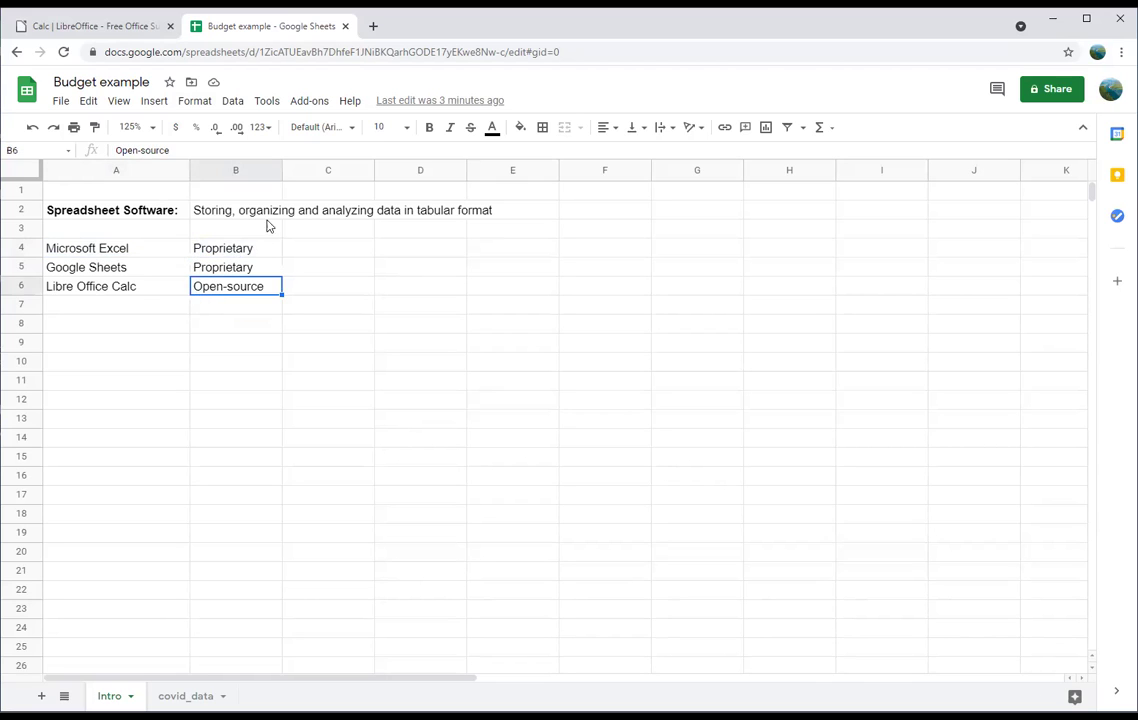
left_click(176, 333)
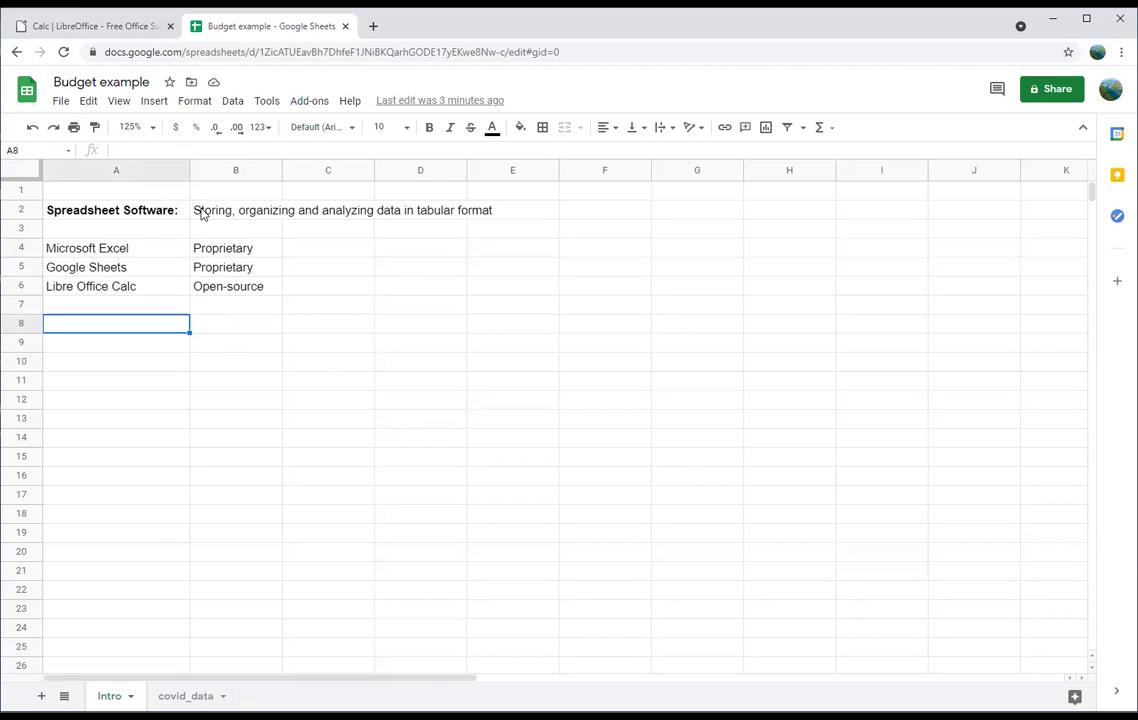
left_click(162, 195)
left_click(166, 362)
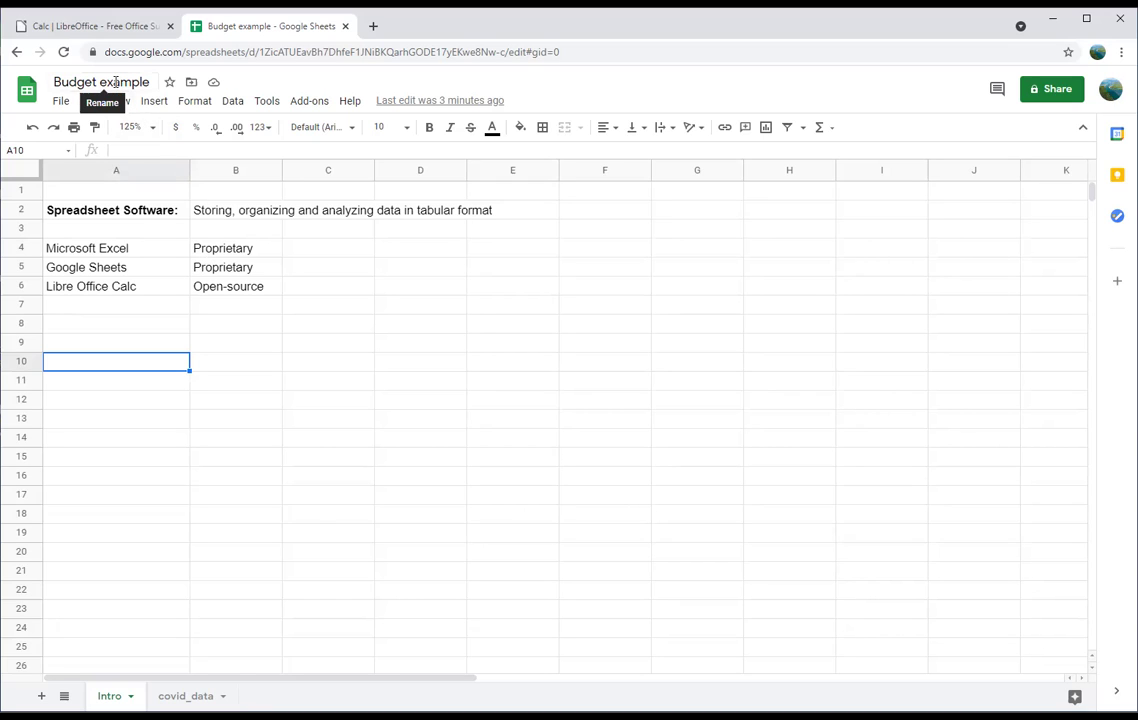
left_click(249, 344)
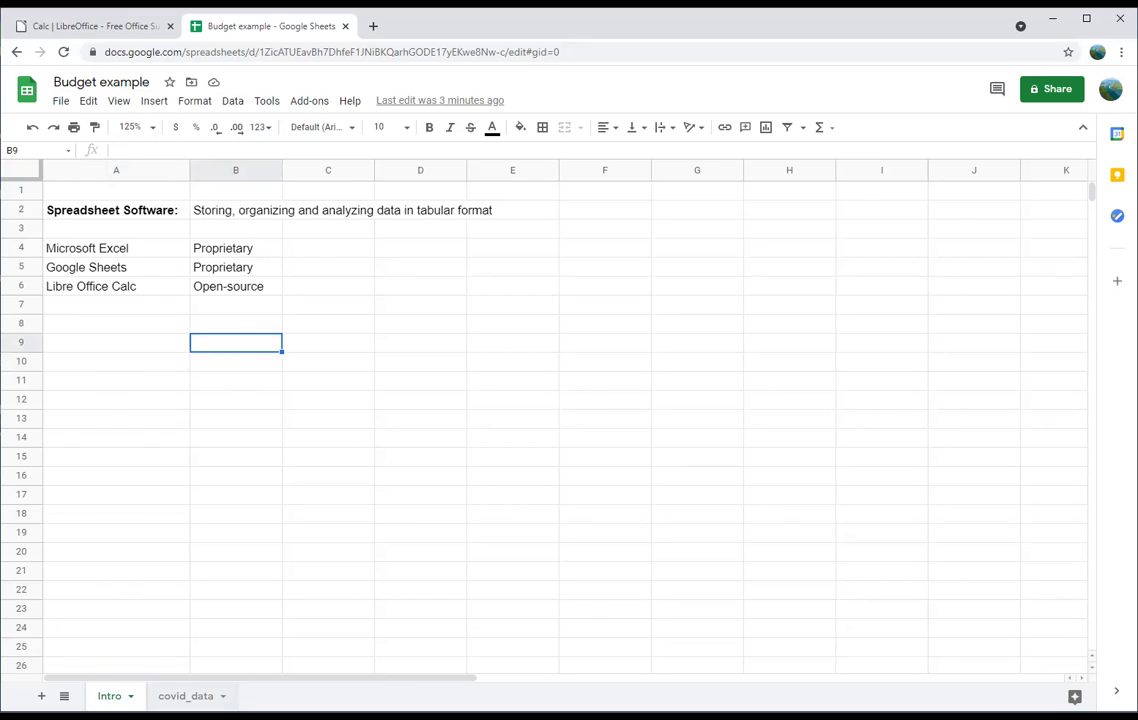
- Look at the covid_data sheet and return to the Intro sheet
left_click(186, 696)
left_click(109, 695)
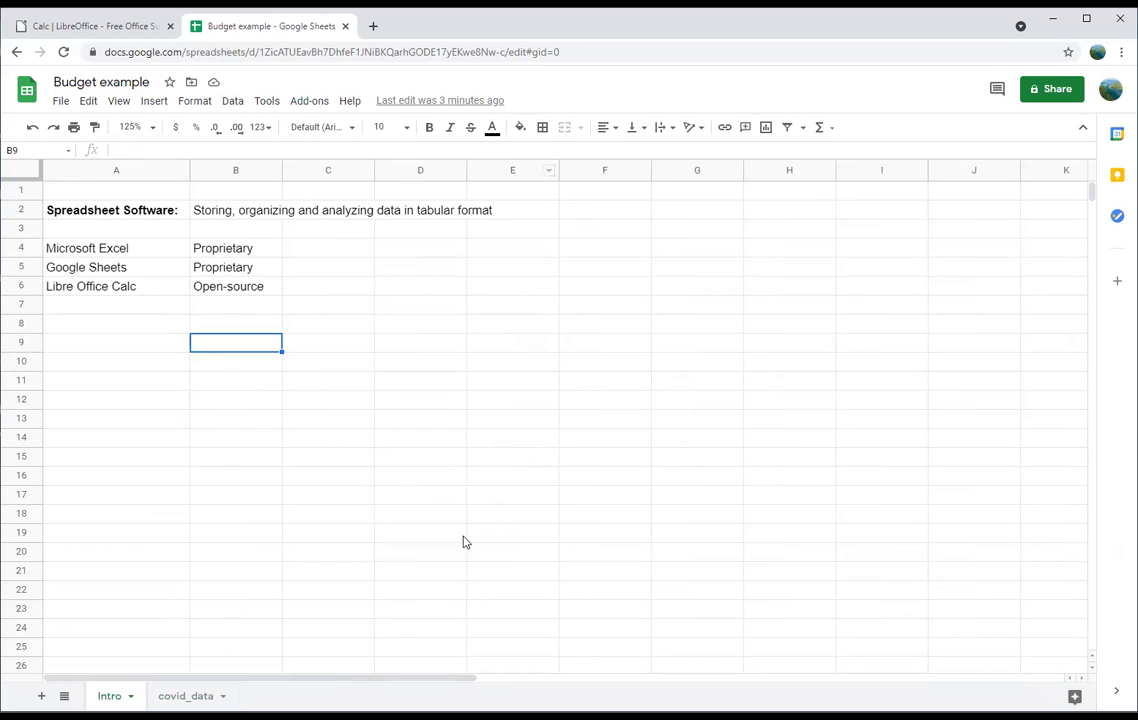
left_click(186, 696)
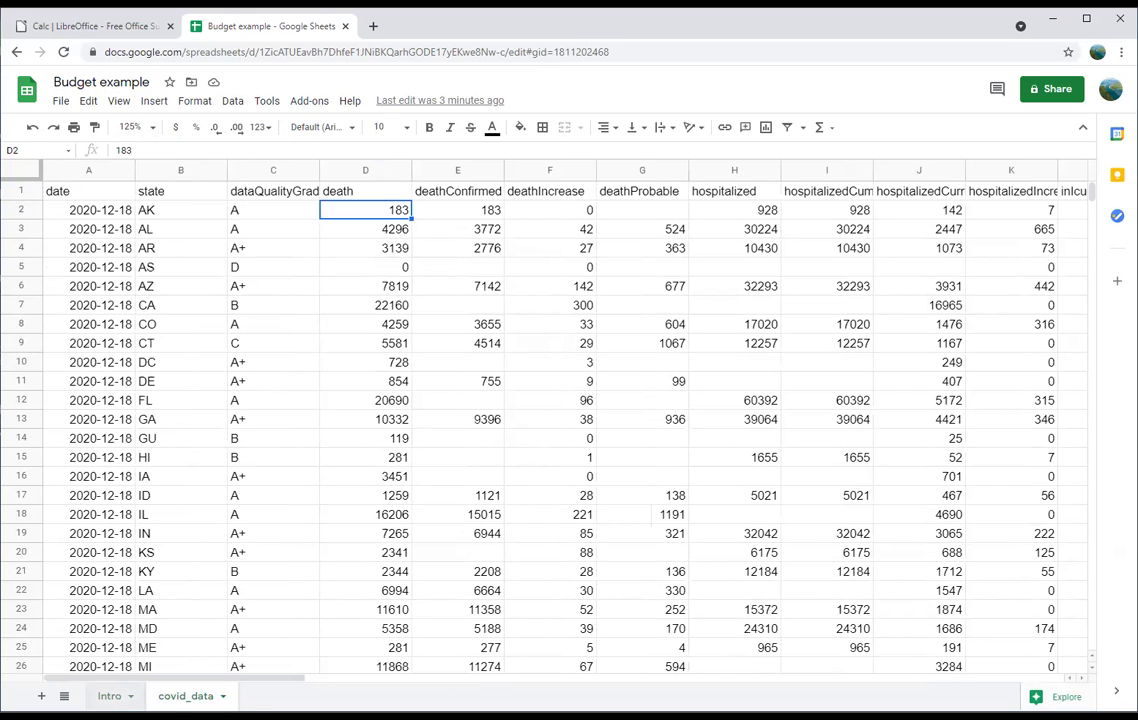
left_click(109, 696)
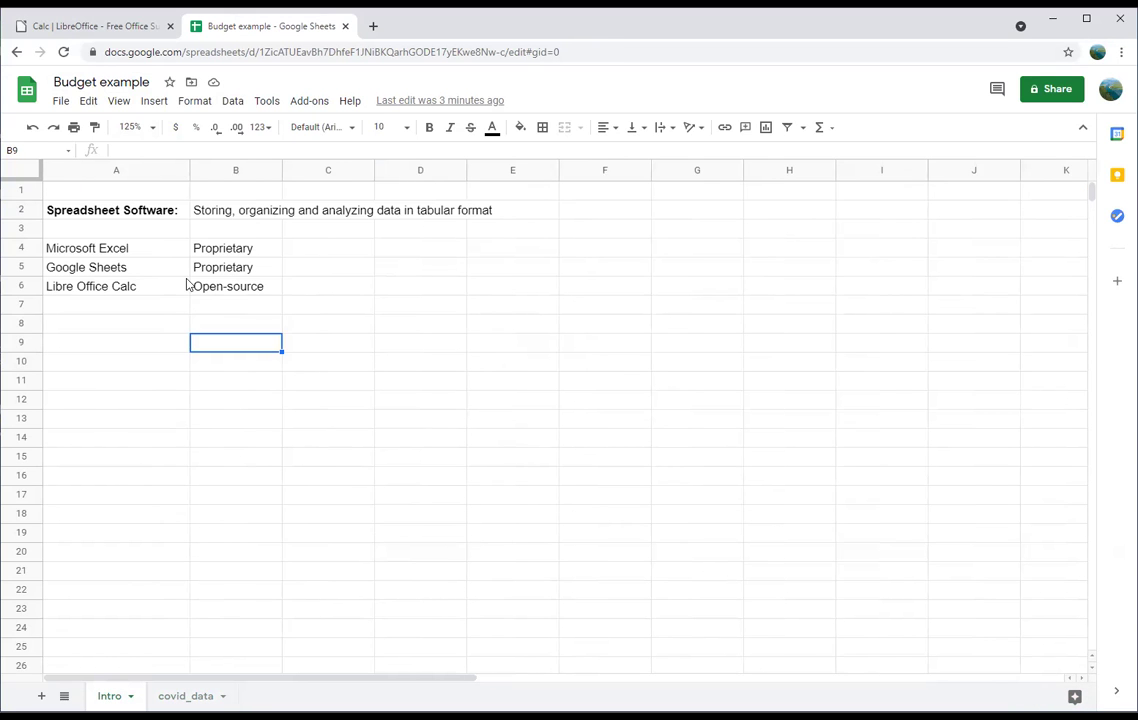
- Select columns A, B and C, rows 1, 2 and 3, and cells A3 and A4 one after another
left_click(128, 169)
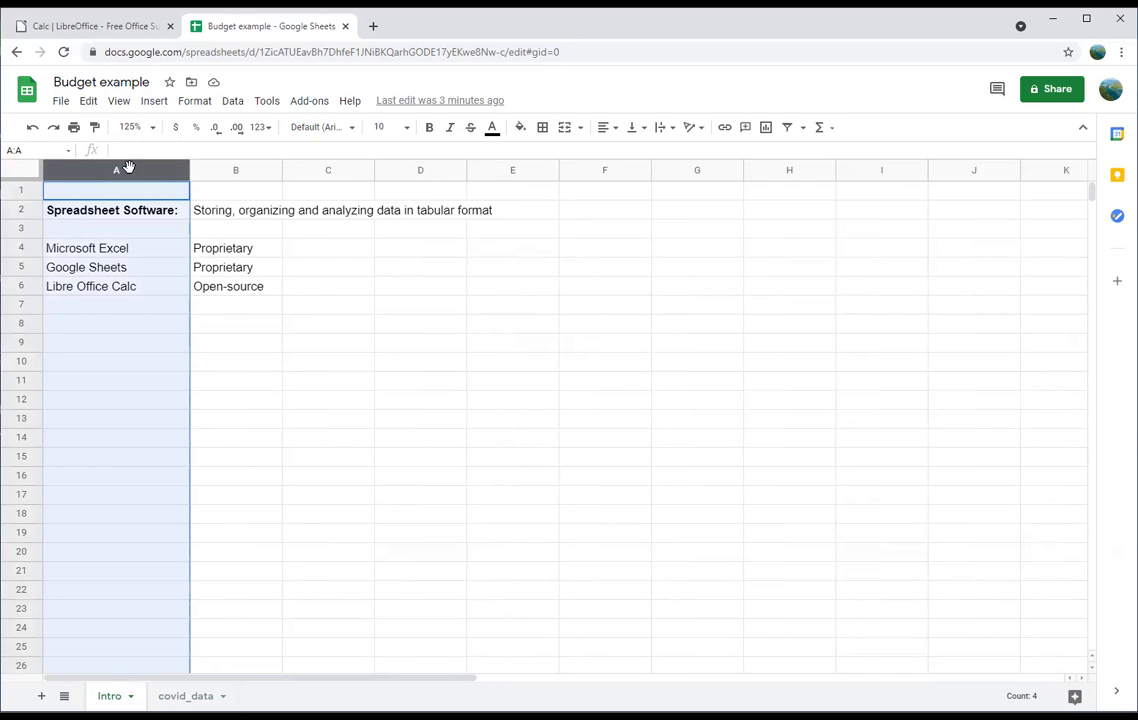
left_click(236, 169)
left_click(348, 170)
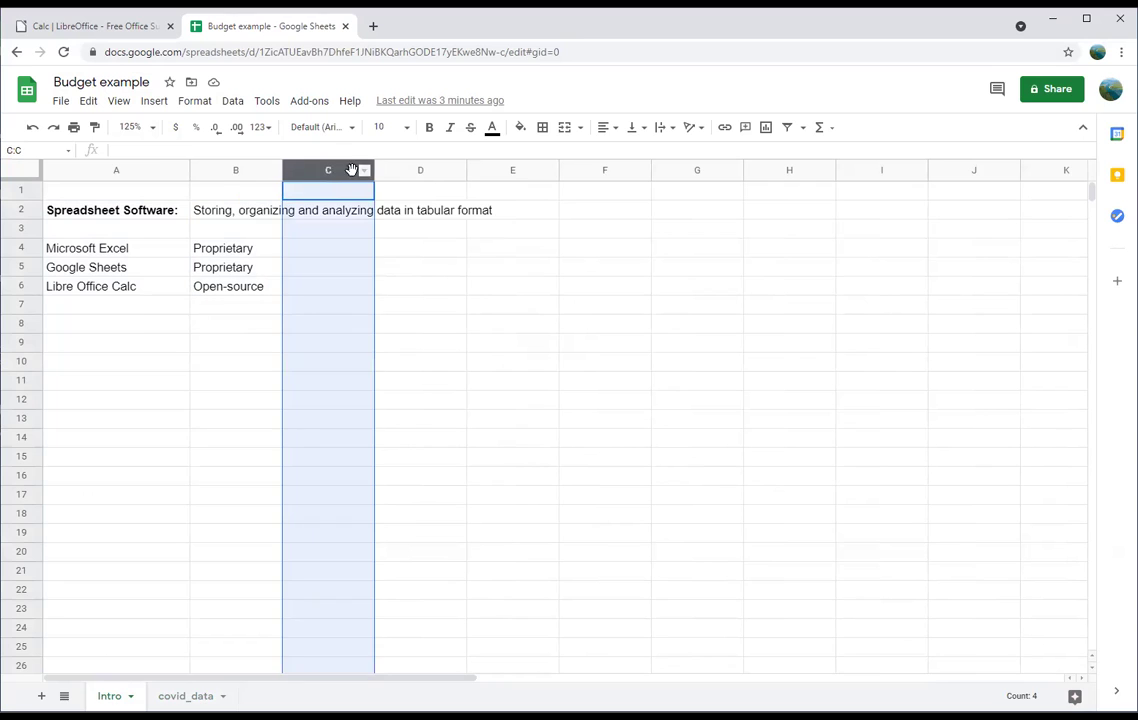
left_click(12, 189)
left_click(15, 209)
left_click(20, 222)
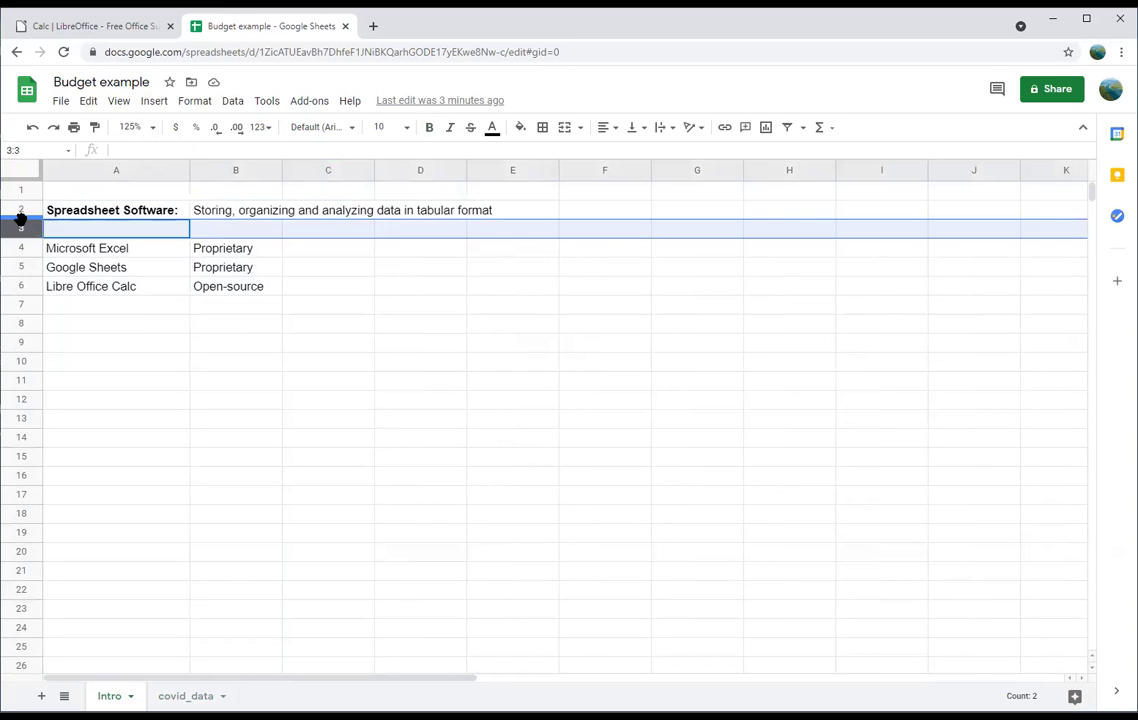
left_click(114, 233)
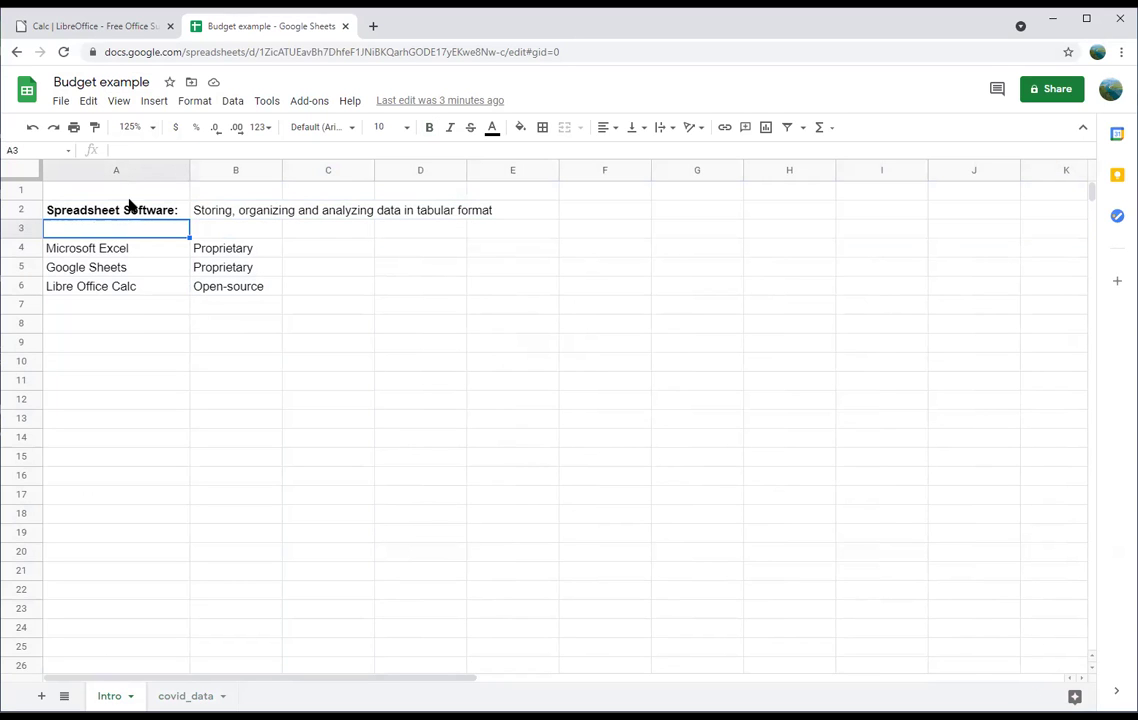
left_click(140, 250)
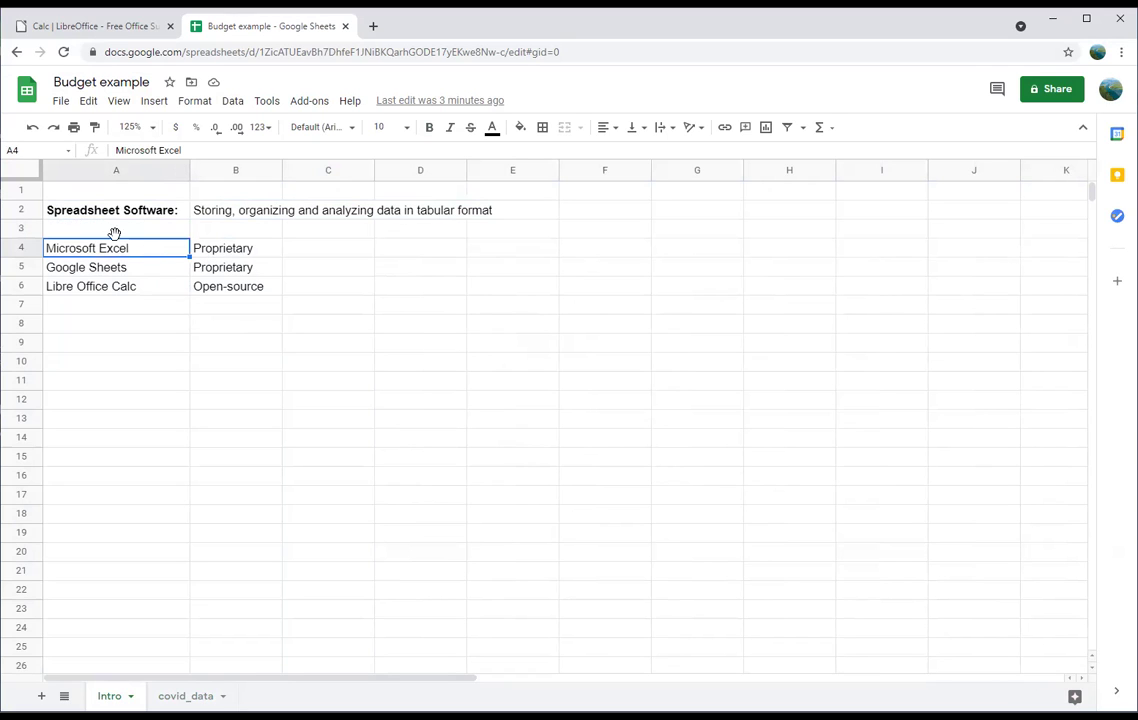
- Narrow column A, widen it again until the "Spreadsheet Software:" heading fits, and make row 3 slightly taller
left_click_drag(189, 170, 155, 171)
left_click(146, 211)
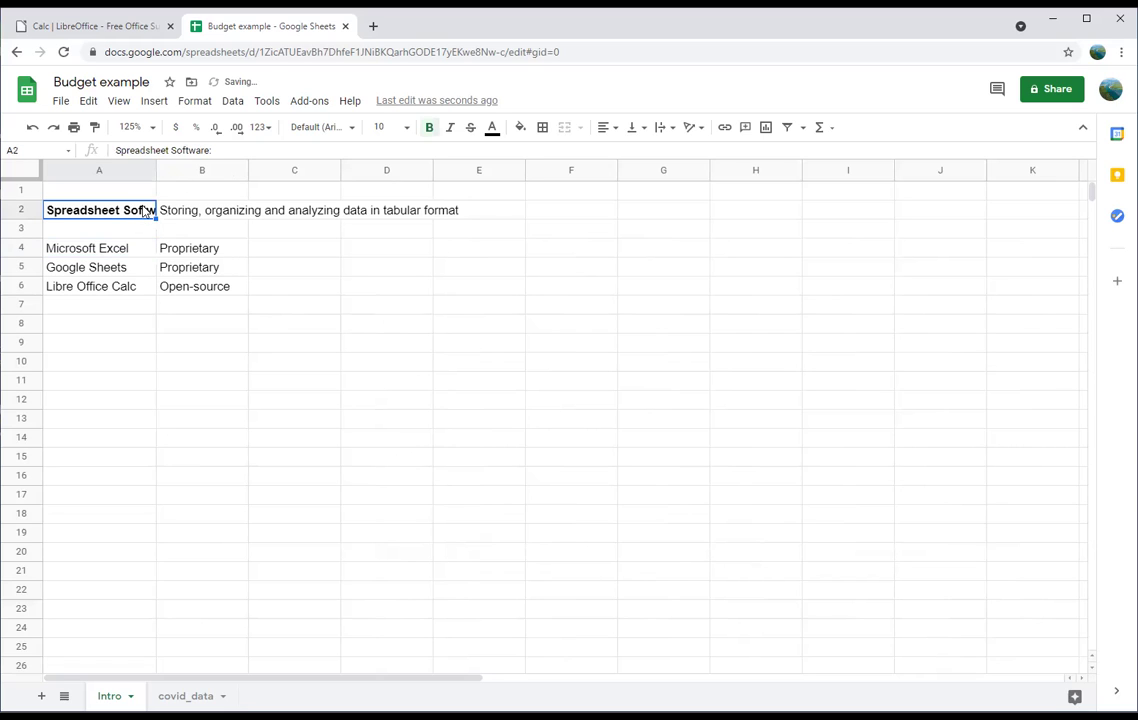
left_click_drag(155, 172, 193, 175)
left_click(171, 238)
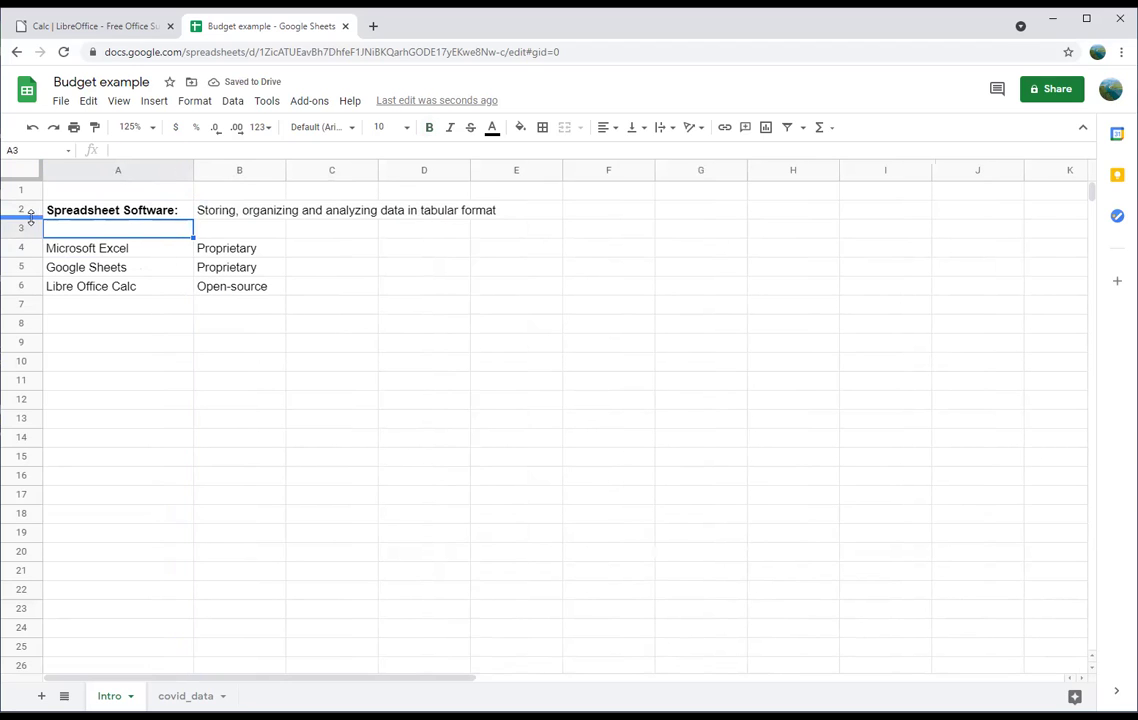
left_click_drag(25, 257, 25, 236)
- Resize columns A to E together to one common width, slightly wider than the default column
left_click(97, 170)
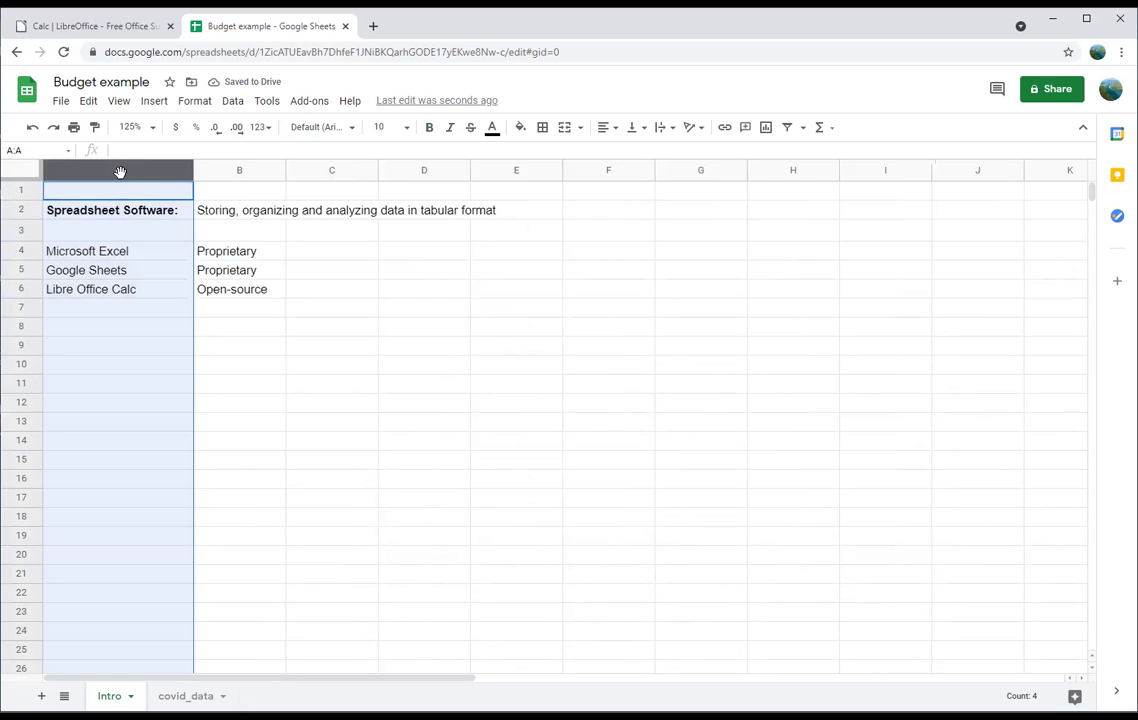
left_click(500, 166, "shift")
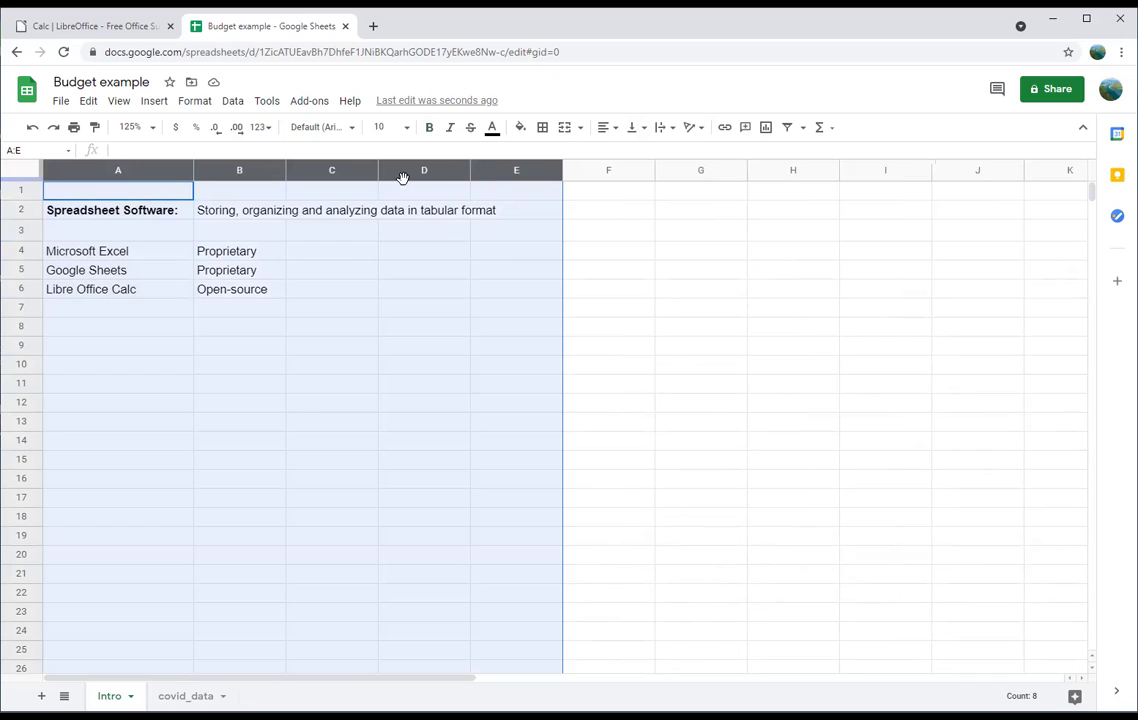
left_click_drag(378, 171, 390, 172)
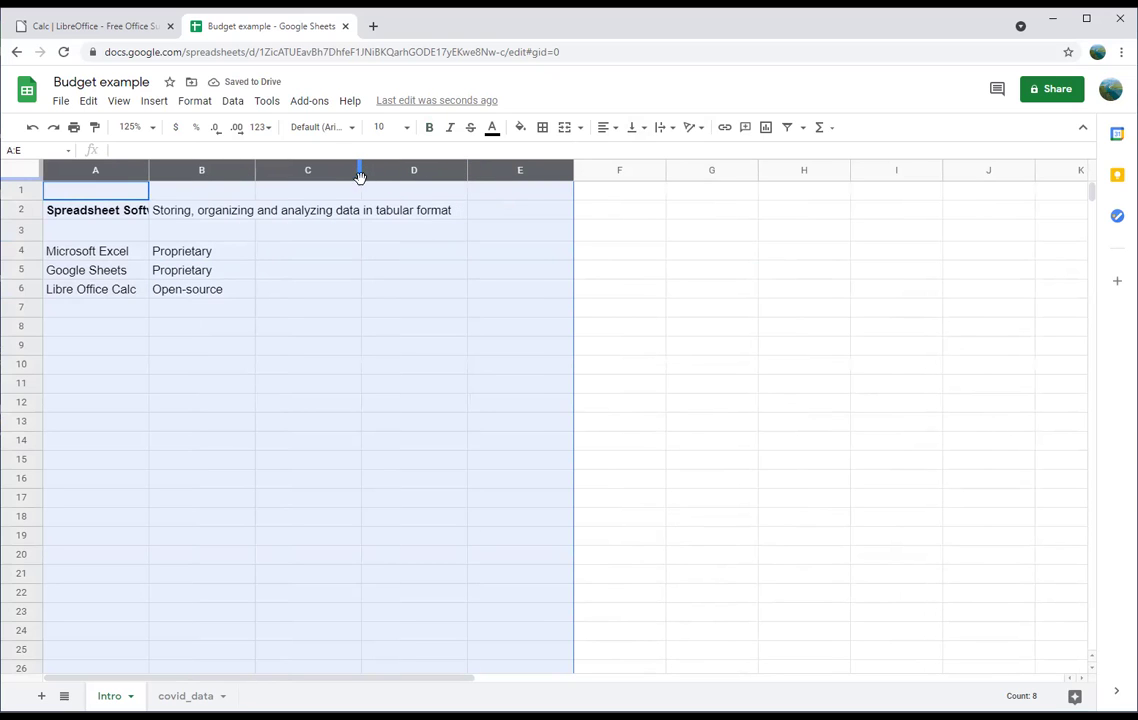
left_click(332, 236)
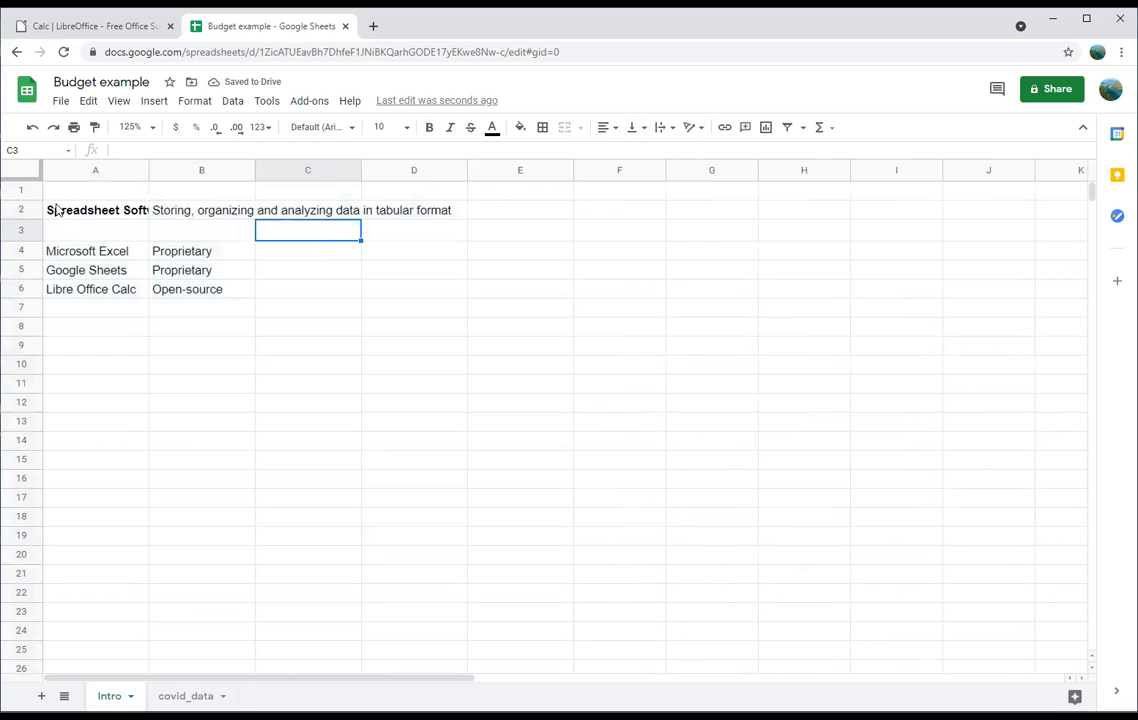
- Select rows 1 to 10 and enlarge them together to a uniform height of about 23 pixels
left_click(21, 196)
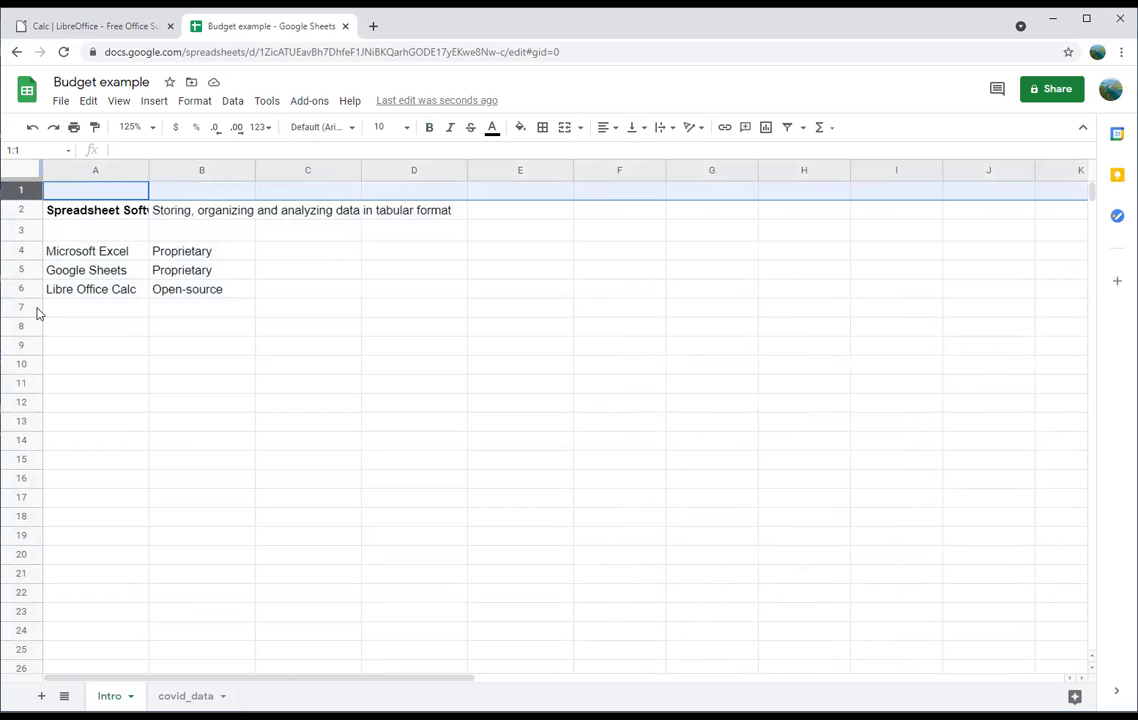
left_click(24, 368, "shift")
left_click_drag(22, 364, 20, 336)
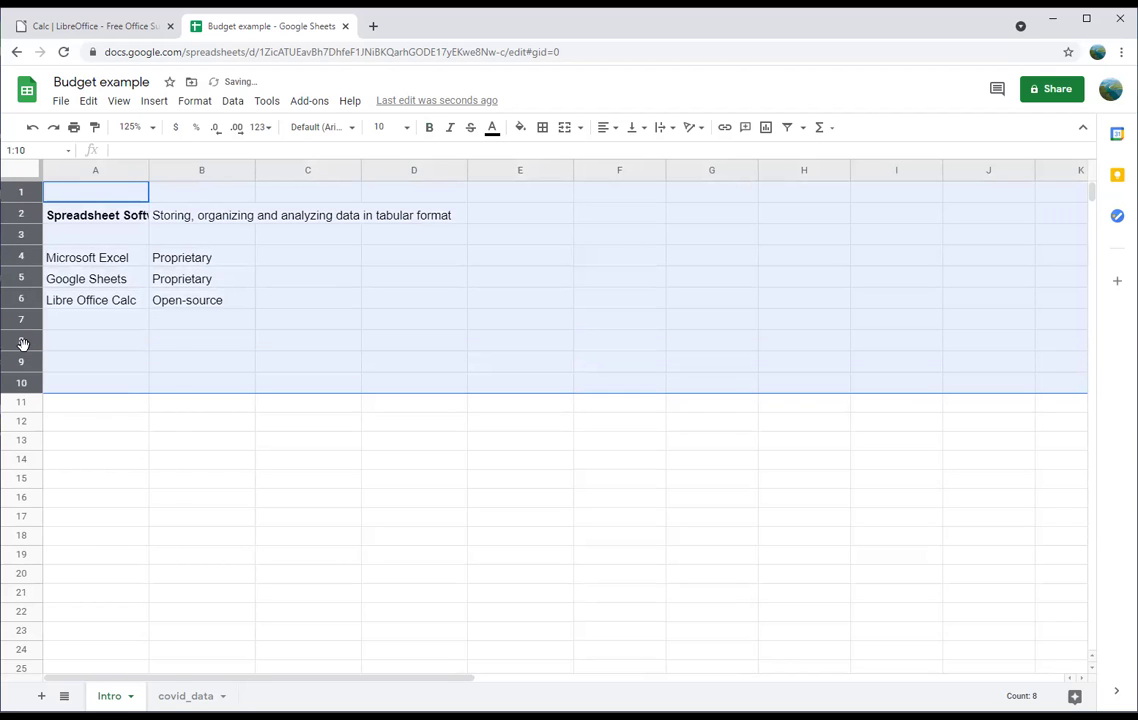
- Set the height of rows 1 to 10 to exactly 20 pixels
right_click(25, 346)
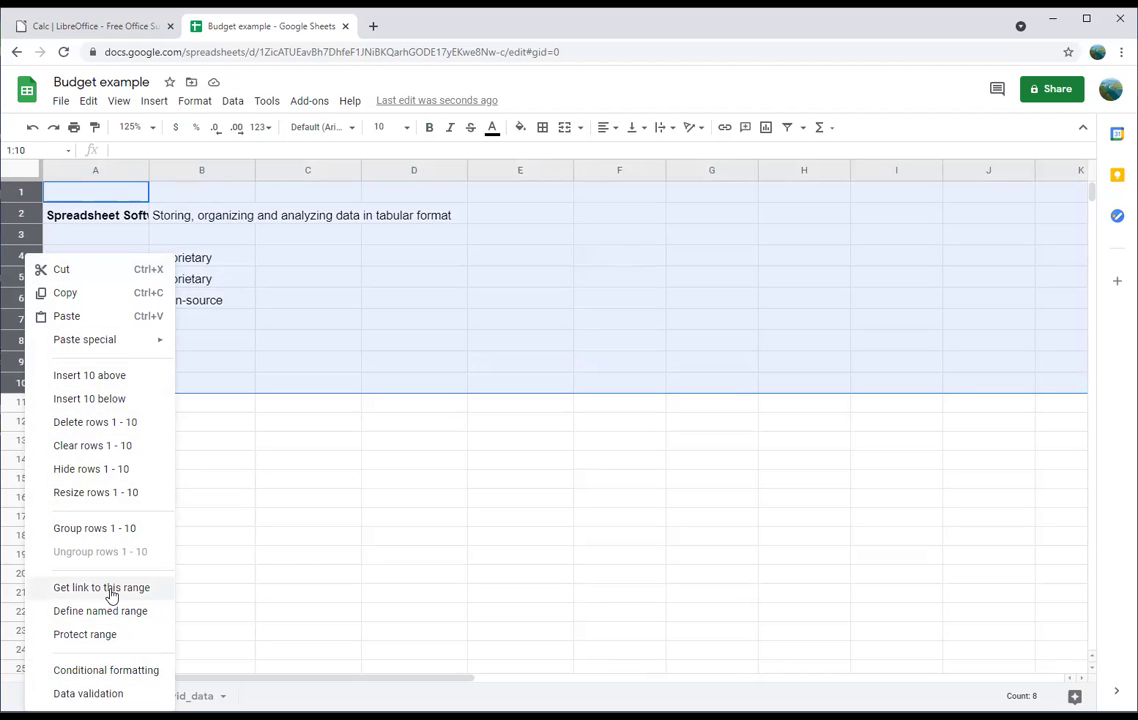
left_click(103, 494)
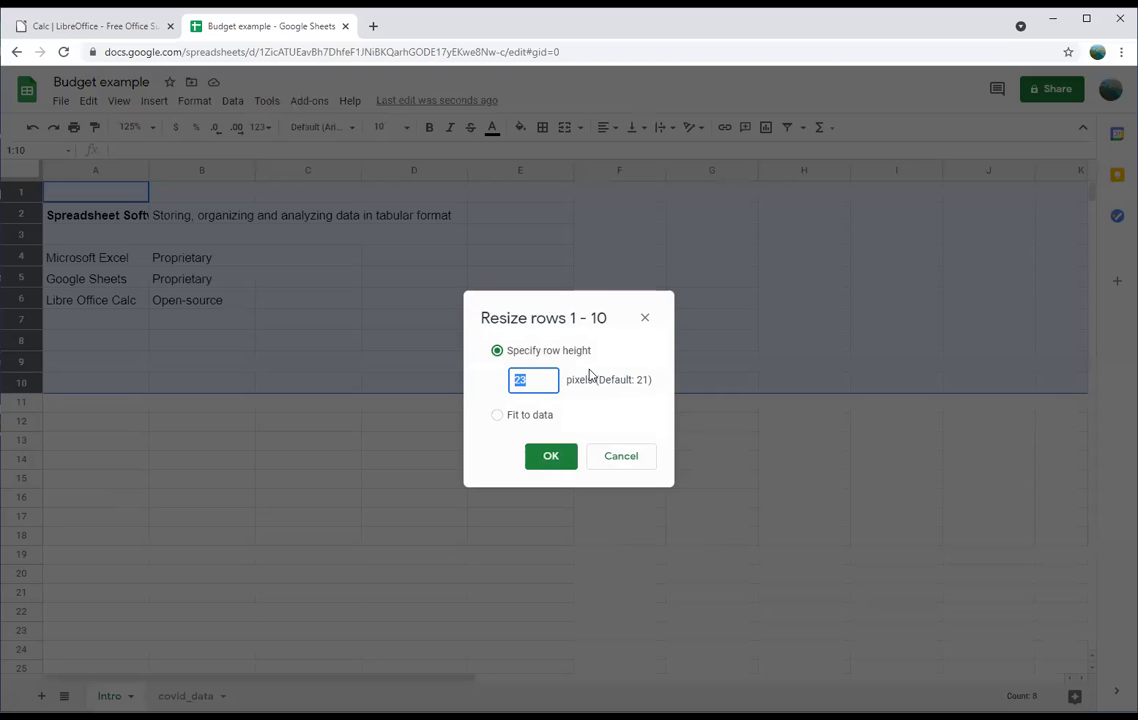
type("20")
left_click(551, 457)
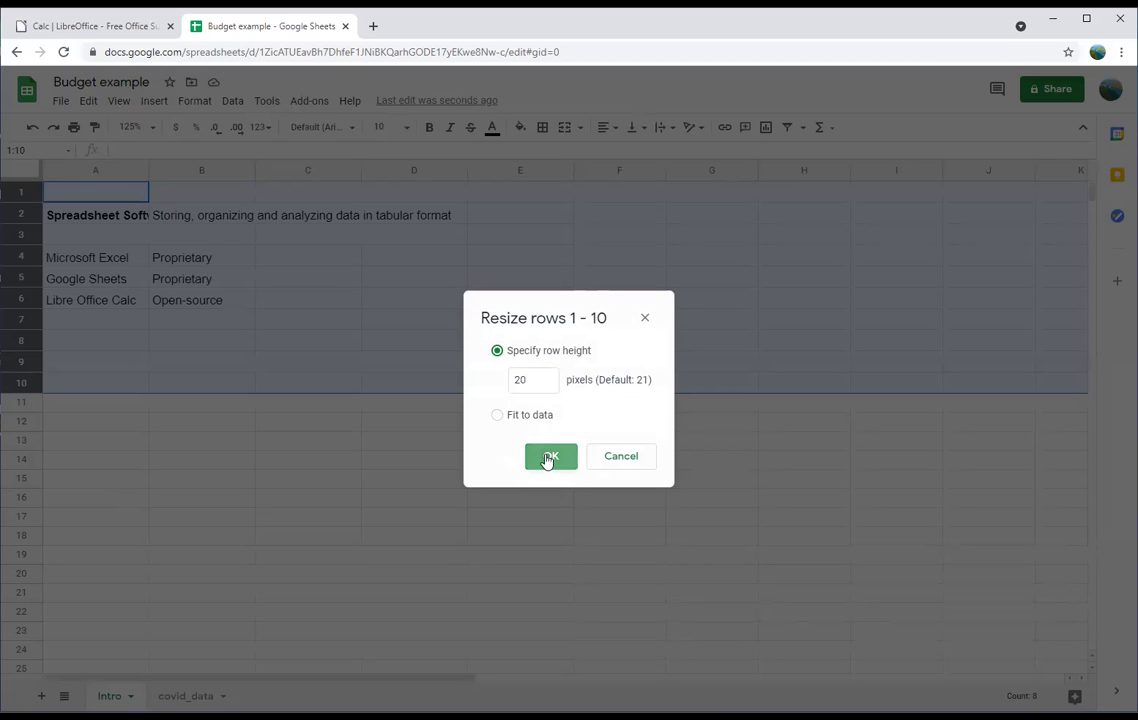
- Set the height of rows 1 to 10 to exactly 30 pixels
right_click(12, 252)
left_click(100, 492)
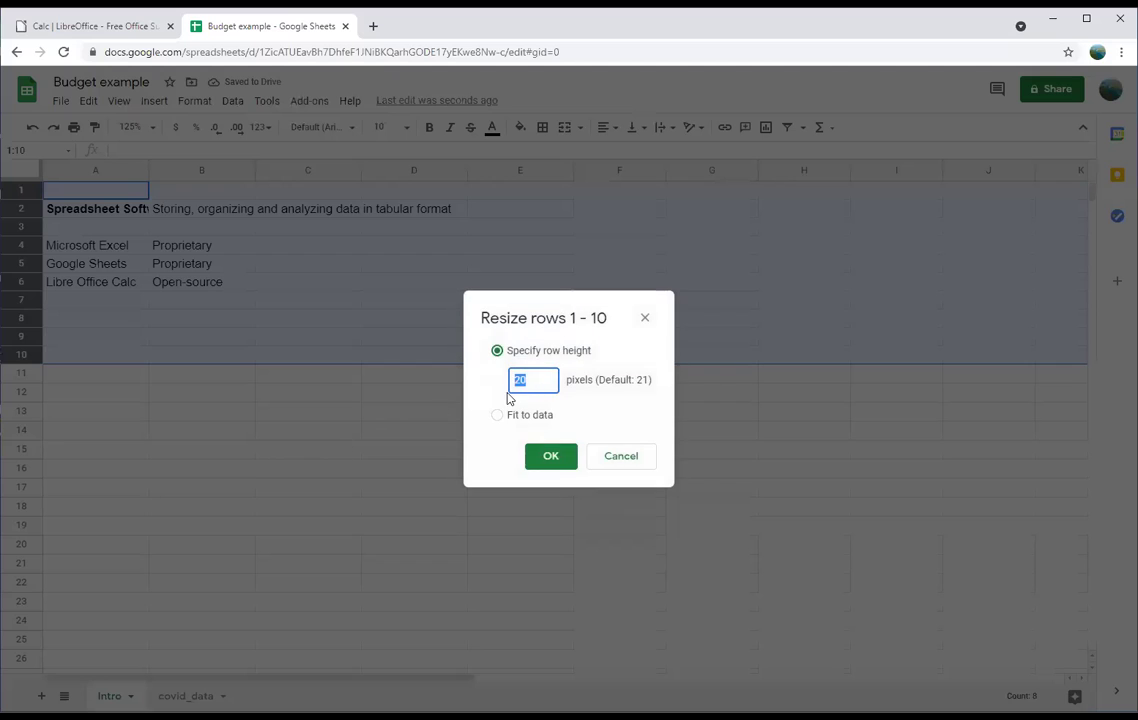
type("30")
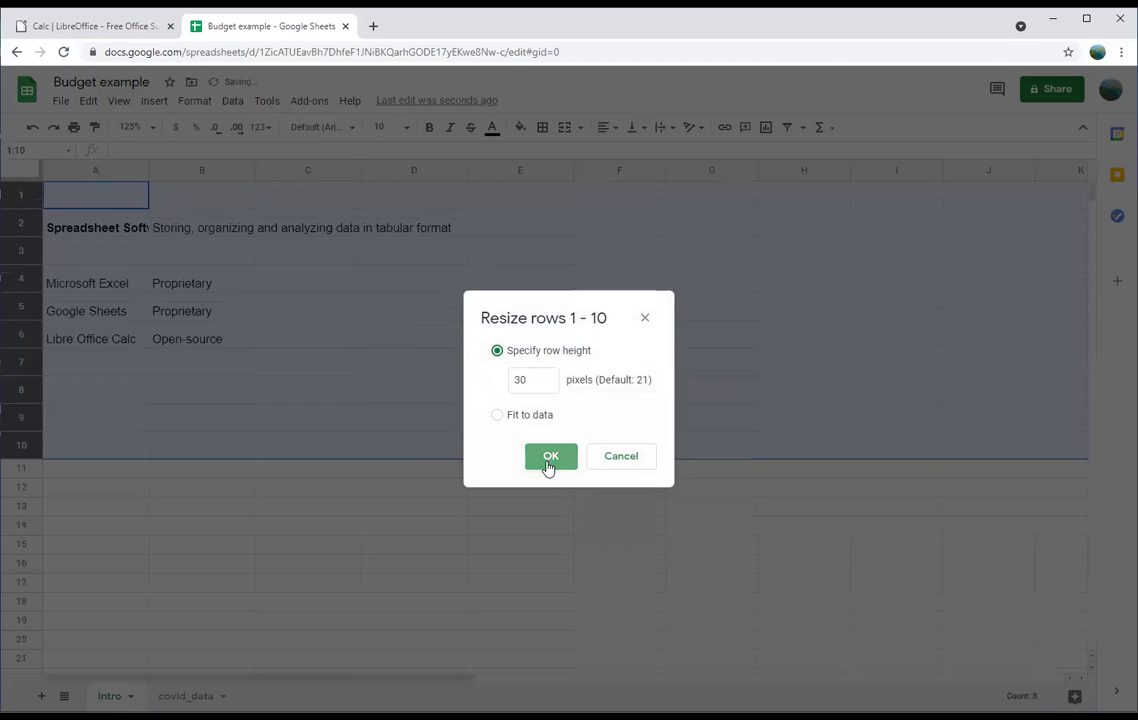
left_click(550, 459)
left_click(212, 410)
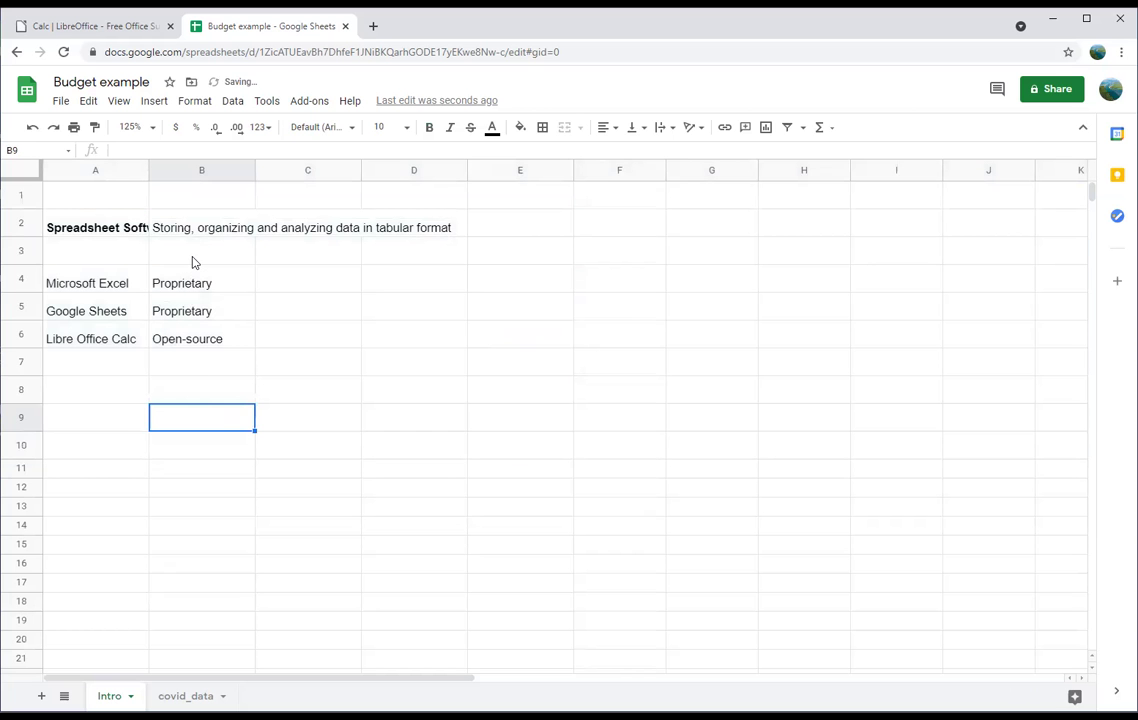
- Widen column A until the "Spreadsheet Software:" heading fits, and select the Microsoft Excel cell A4
left_click_drag(147, 166, 181, 167)
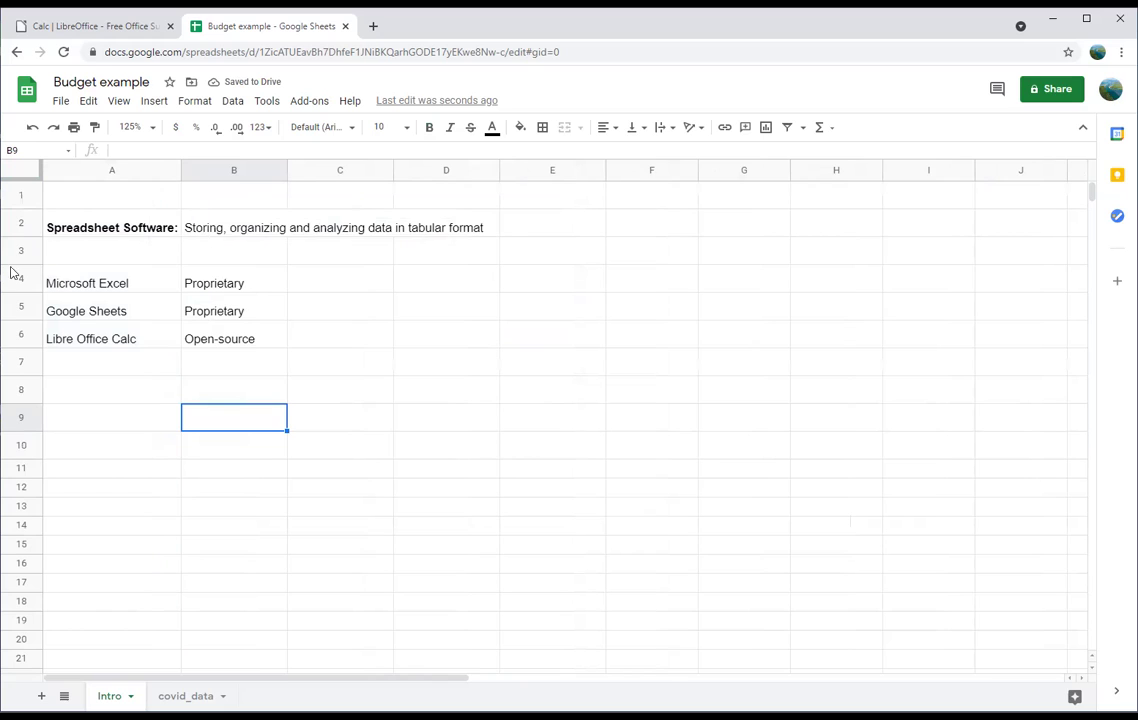
left_click(145, 283)
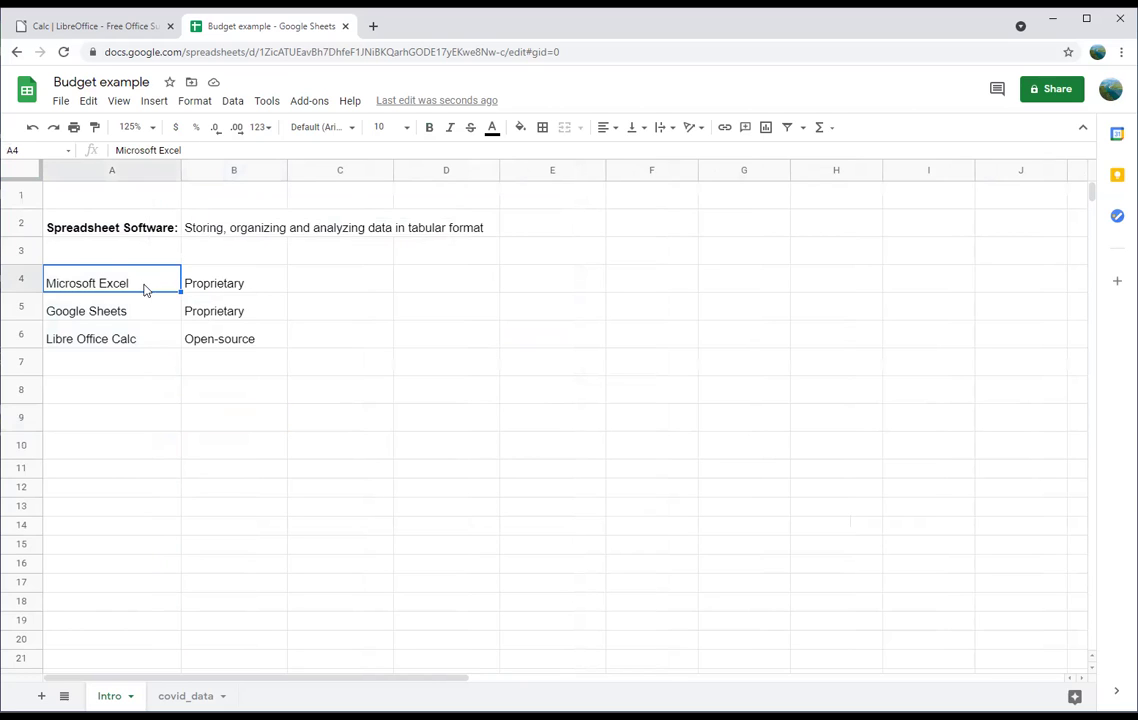
- Step through the software-name cells around A4 and examine the contents of each, returning to A4
key("Down")
key("Down")
key("Up")
key("Up")
left_click_drag(190, 150, 103, 157)
left_click(147, 304)
left_click(142, 280)
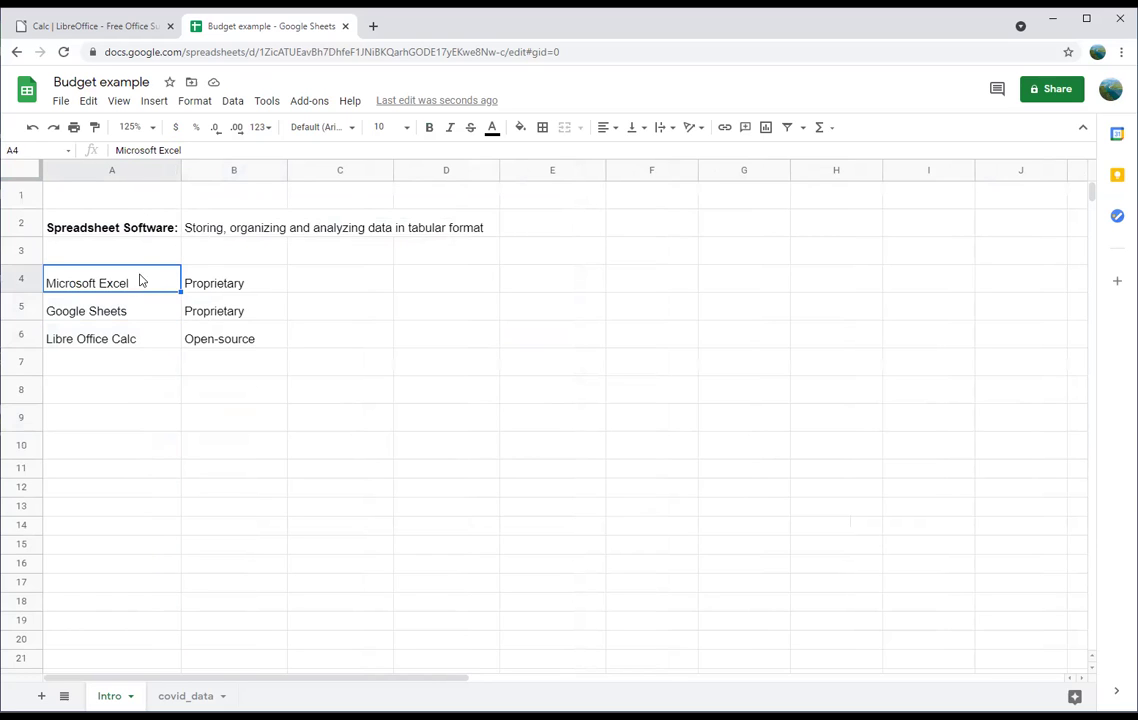
- Open the text of cell A4 for editing, leave it without edits, and select the Libre Office Calc cell A6
left_click_drag(190, 148, 102, 160)
left_click(205, 147)
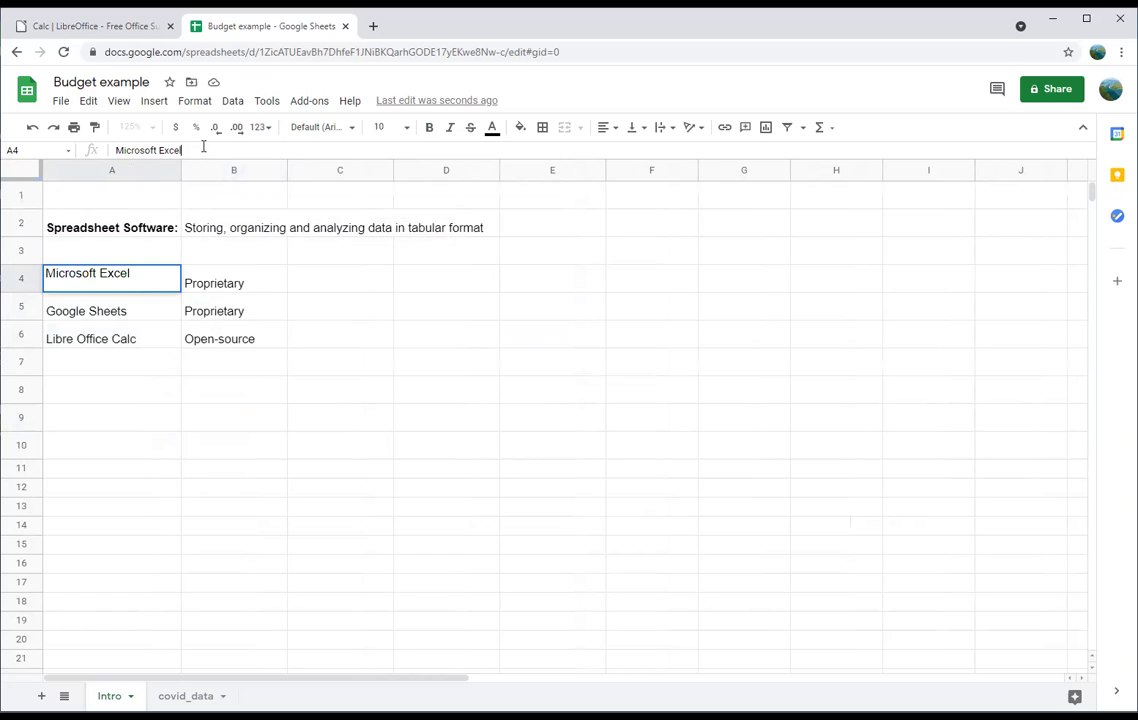
key("Return")
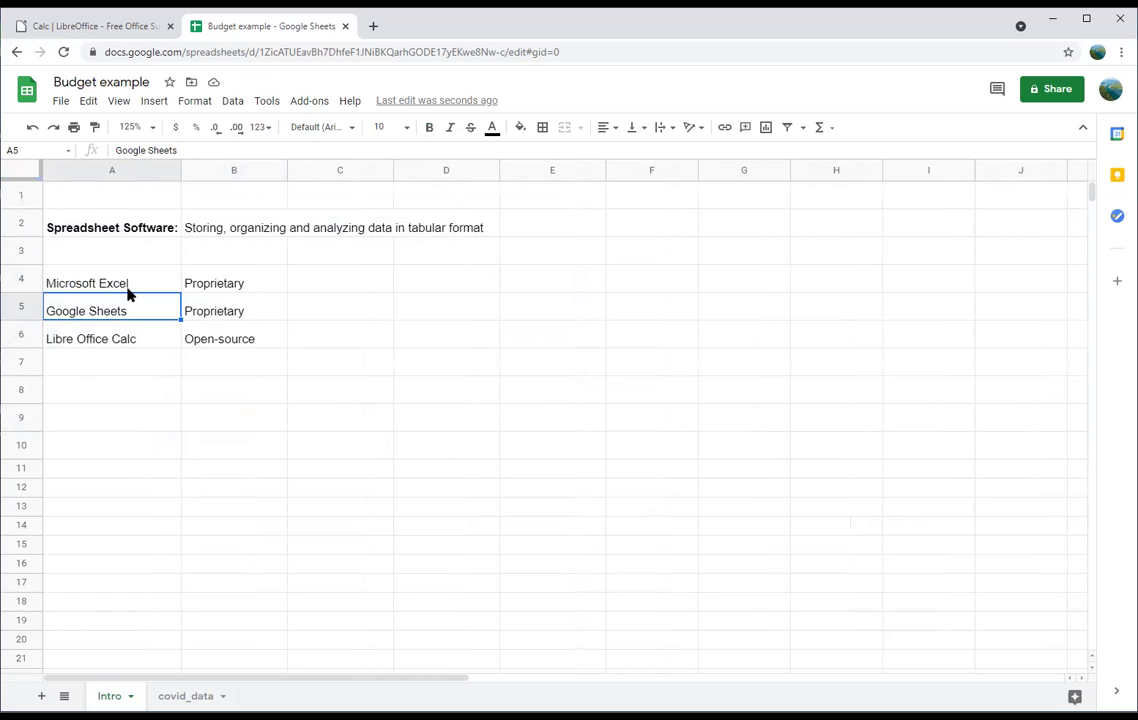
left_click(139, 340)
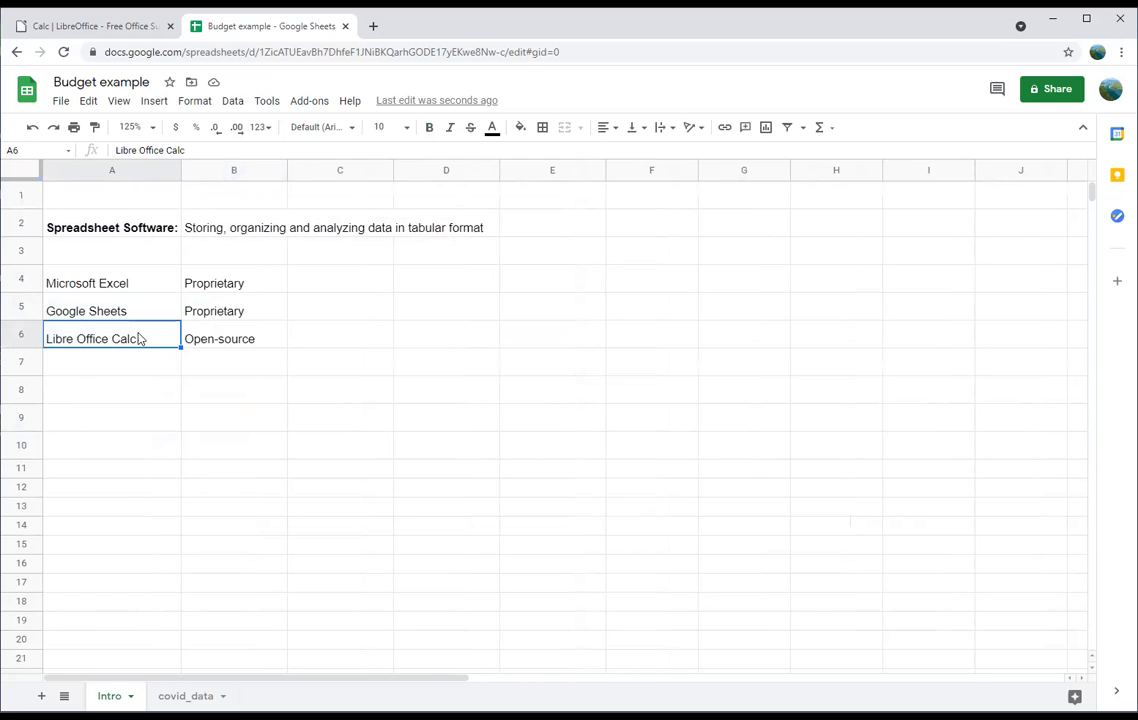
- Move the Libre Office Calc text from A6 to D6, and undo the move
left_click(147, 347)
left_click_drag(144, 347, 440, 330)
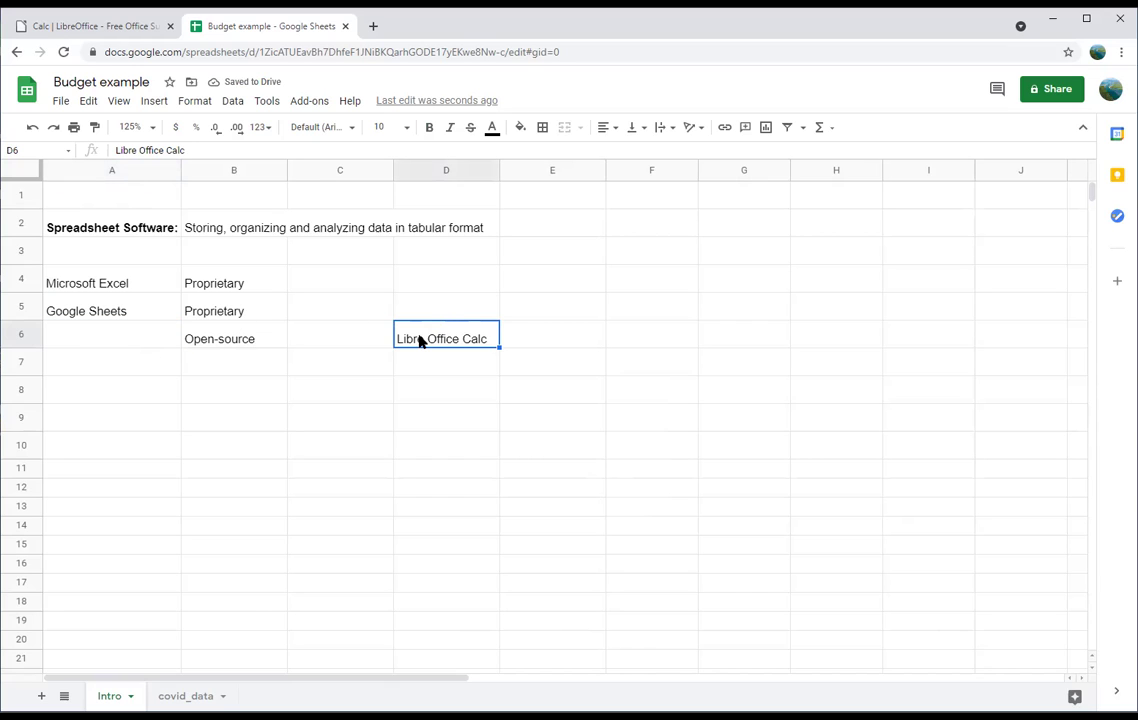
key("ctrl+z")
left_click(343, 368)
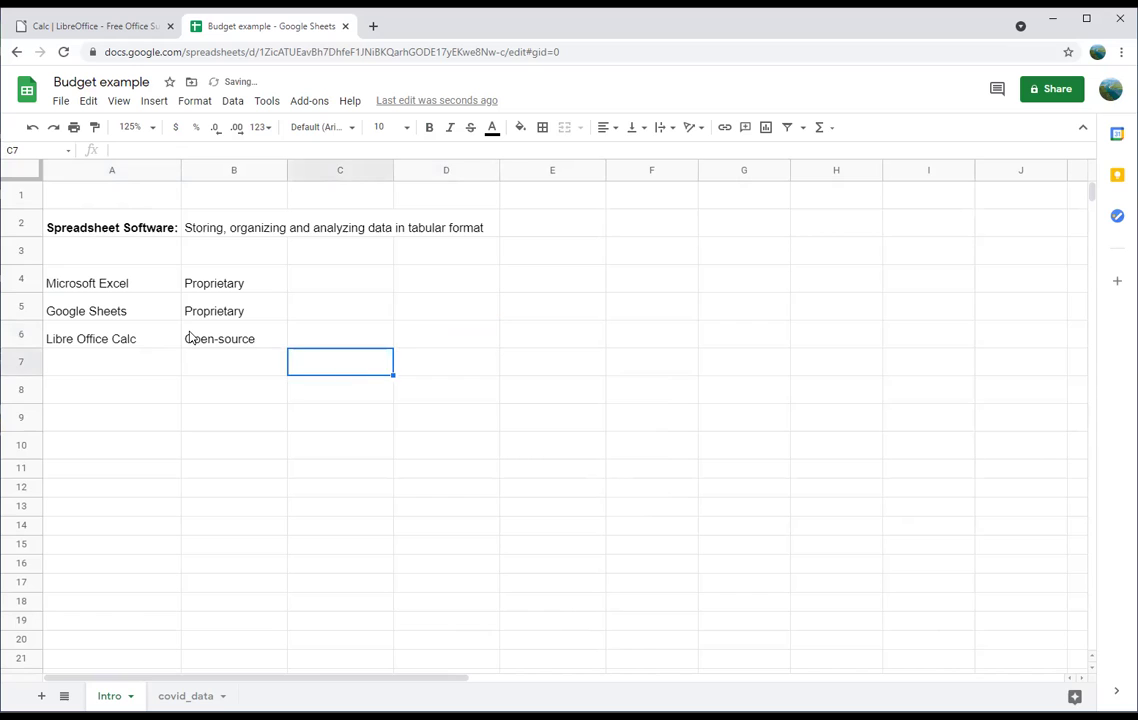
- Fill the Libre Office Calc text from A6 down through A10, and undo the fill
left_click(120, 343)
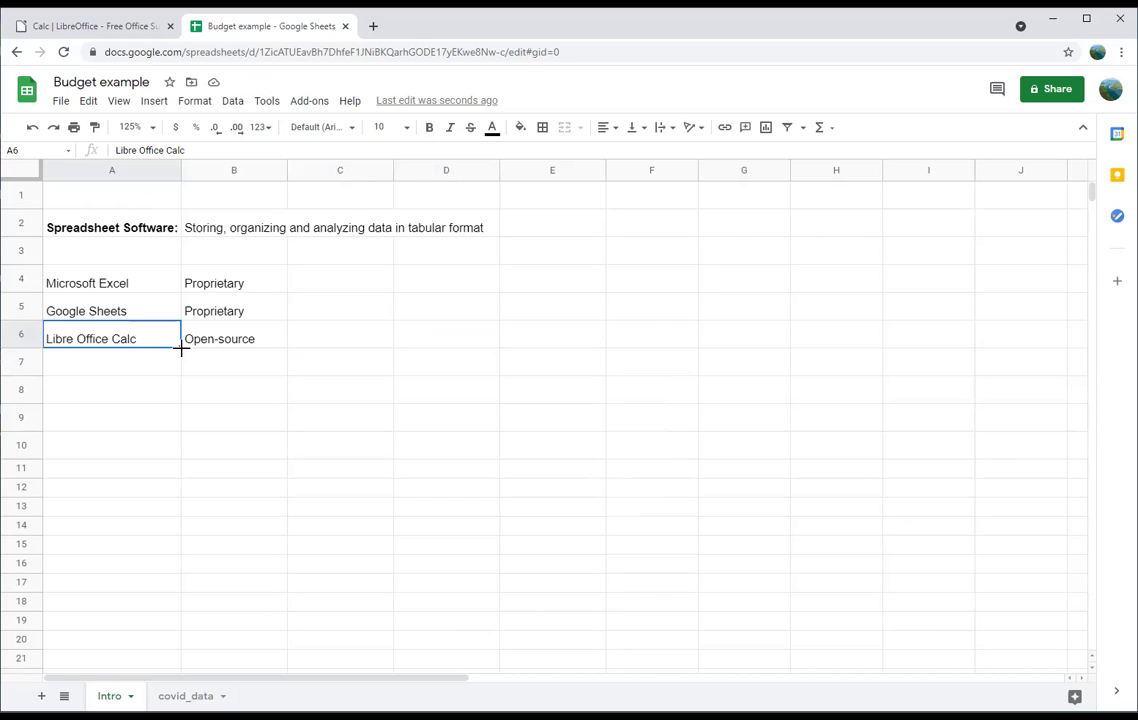
left_click_drag(181, 348, 180, 452)
key("ctrl+z")
- Enter the numbers 1, 2 and 3 in cells A8 to A10
left_click(147, 366)
left_click(150, 392)
type("1")
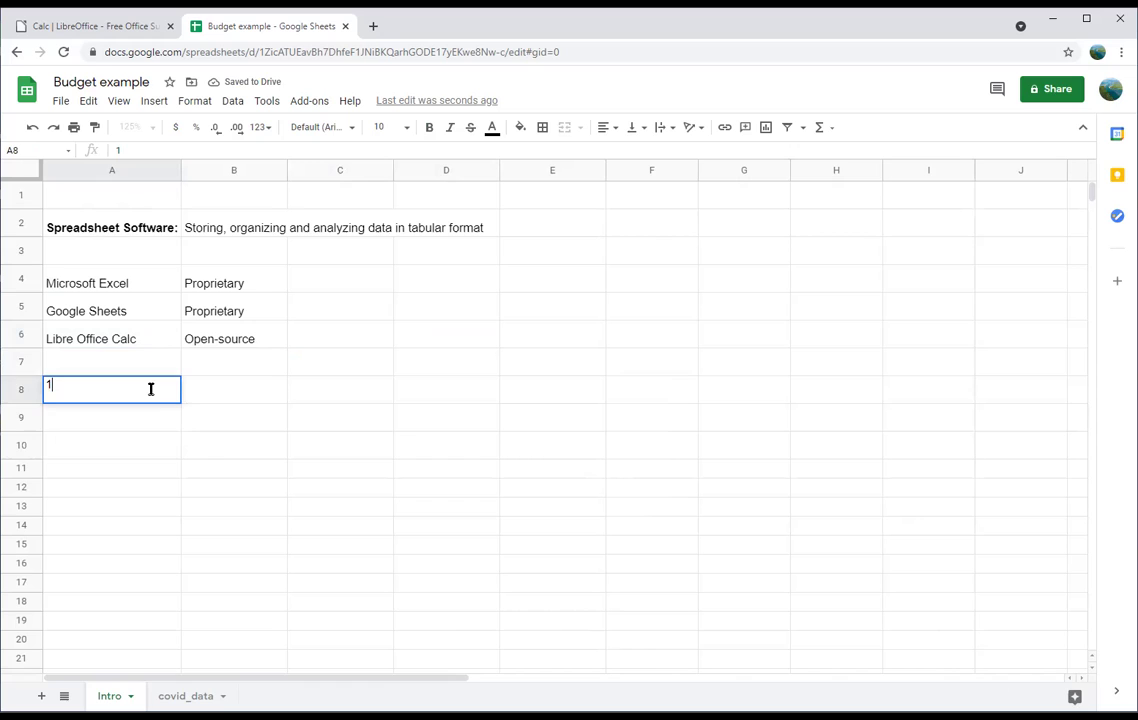
key("Return")
type("2")
key("Return")
type("3")
key("Return")
left_click(150, 394)
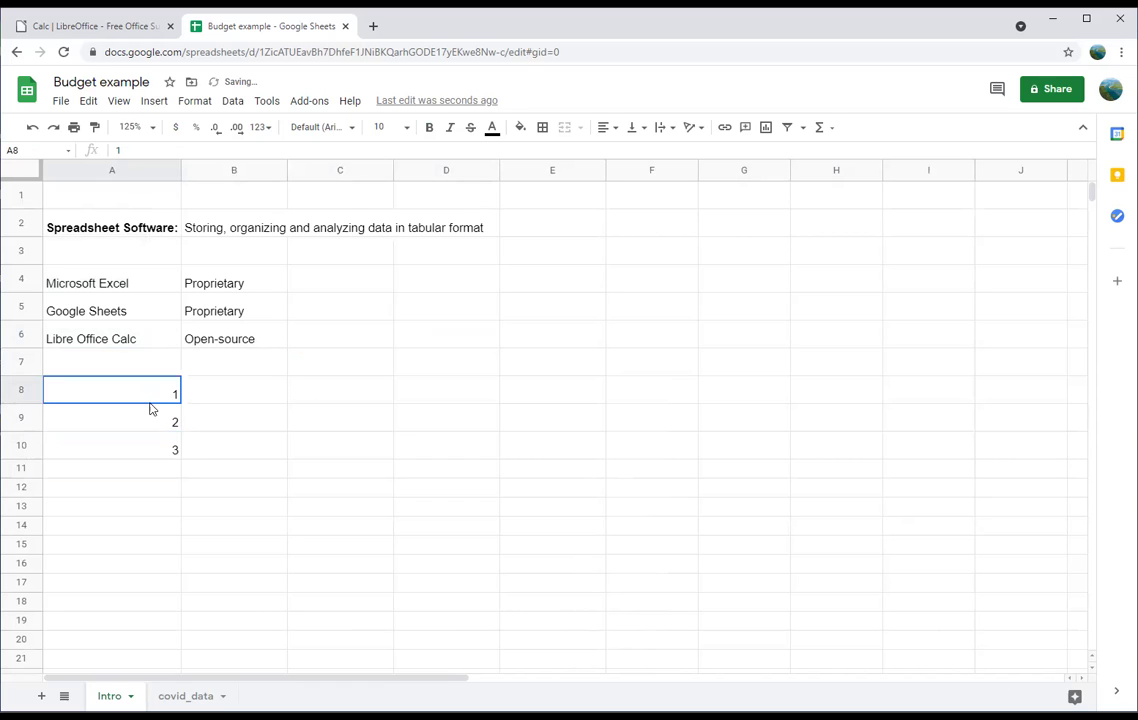
- Extend the number series in A8:A10 down to A19 and check several of the filled cells
left_click_drag(150, 400, 160, 457)
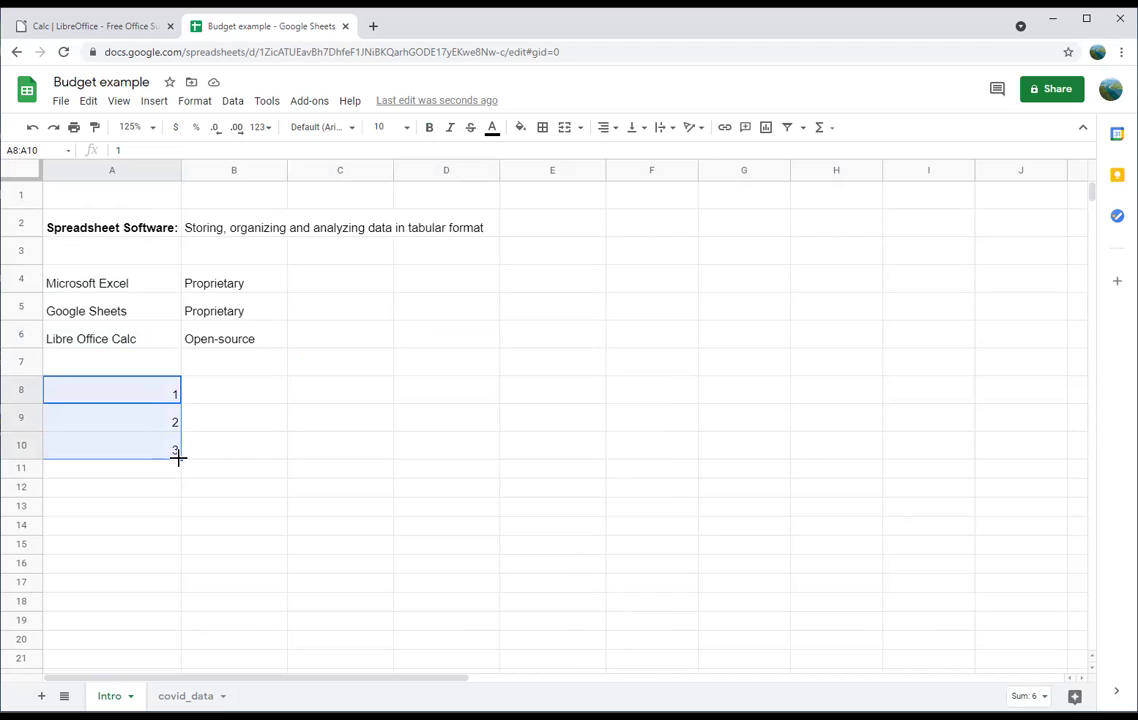
left_click_drag(178, 457, 173, 620)
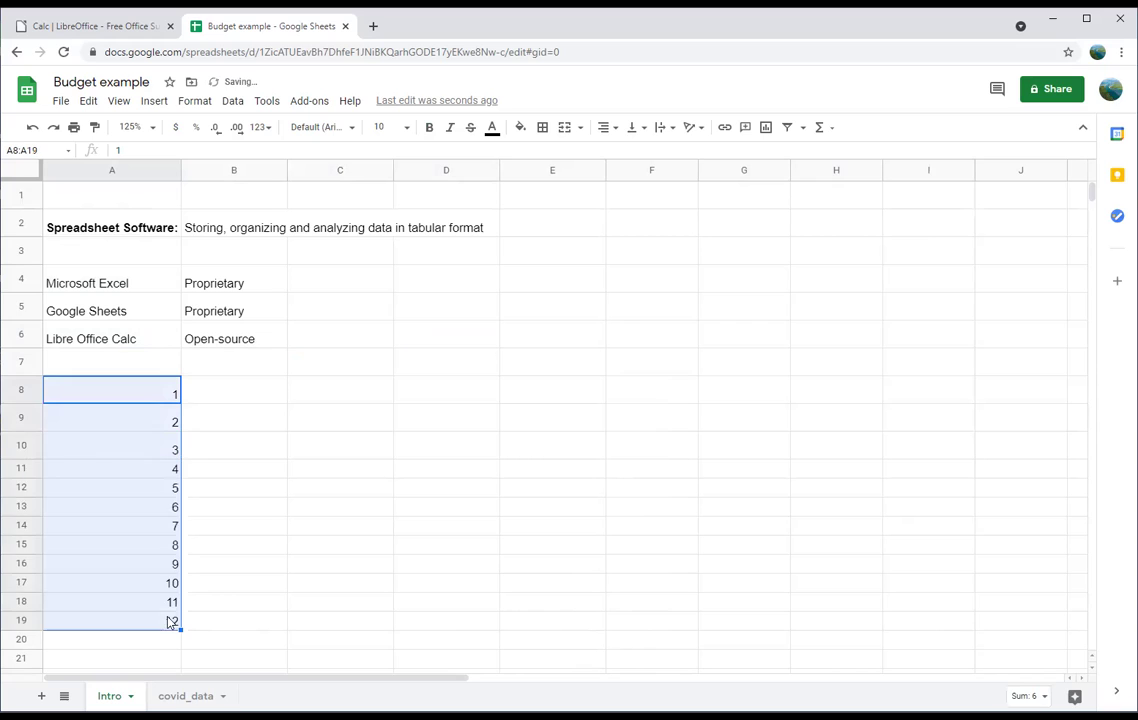
left_click(146, 470)
left_click(152, 488)
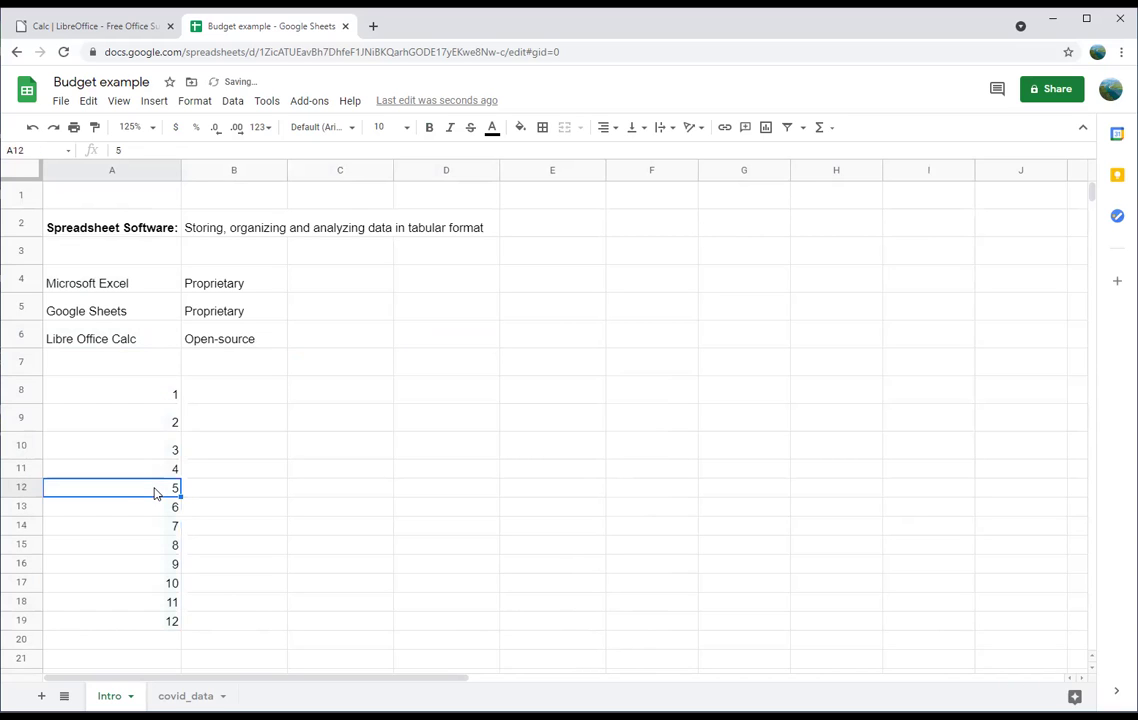
left_click(157, 508)
left_click(161, 532)
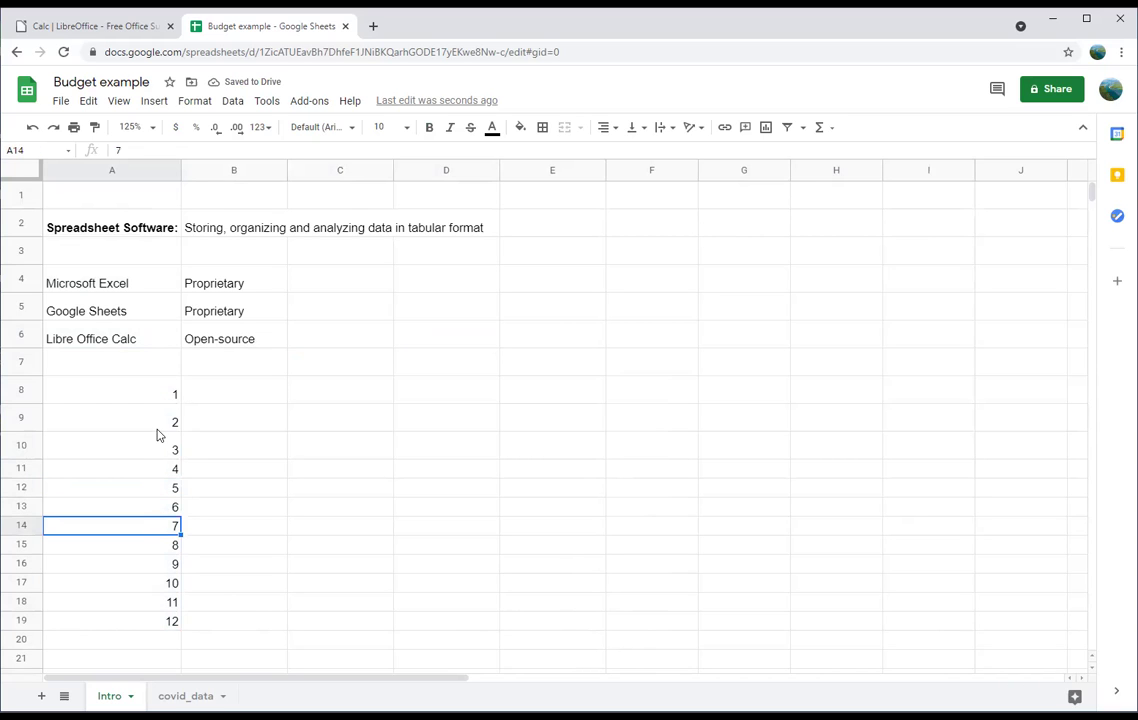
- Undo the series fill and the number entries so cells A8 to A19 are empty
key("ctrl+z")
key("ctrl+z")
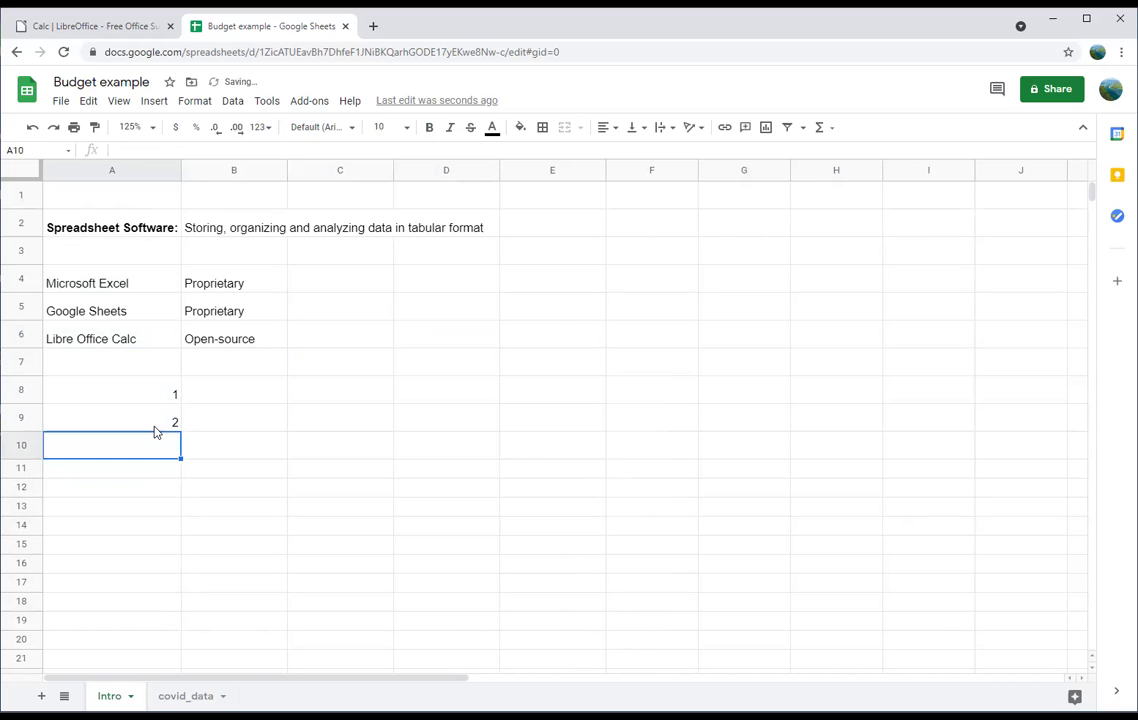
key("ctrl+z")
key("ctrl+z")
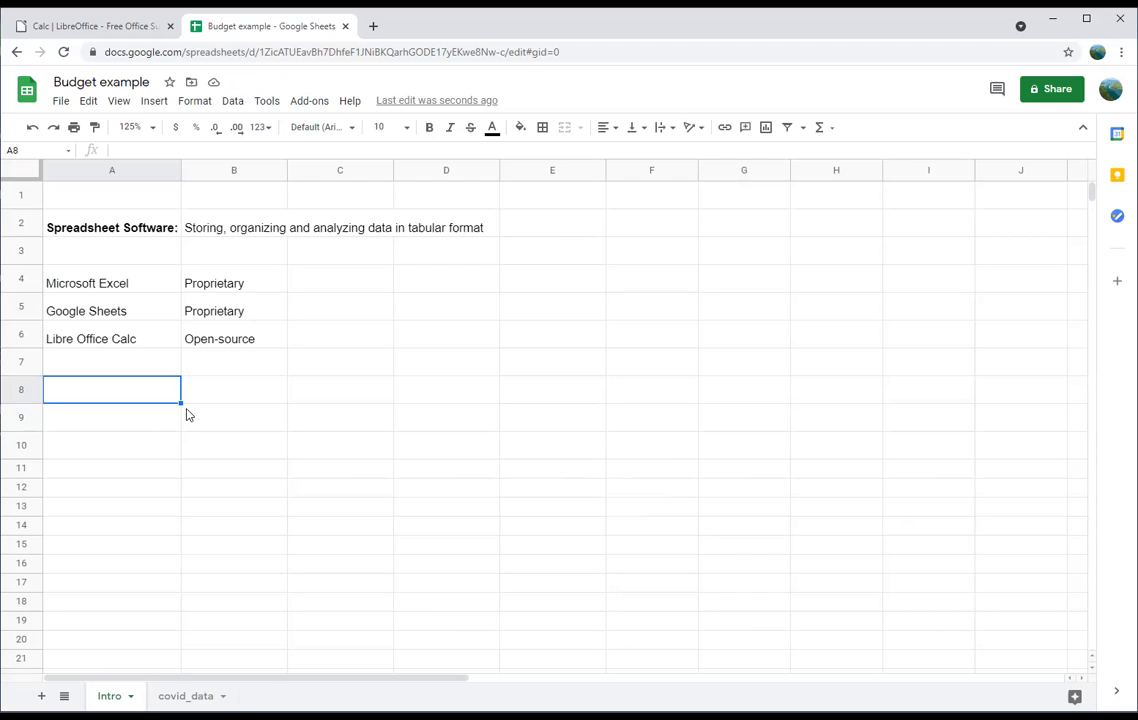
- Examine the software names, the bold heading and its description, the licence type in B4 and nearby empty cells
left_click(150, 344)
left_click(180, 368)
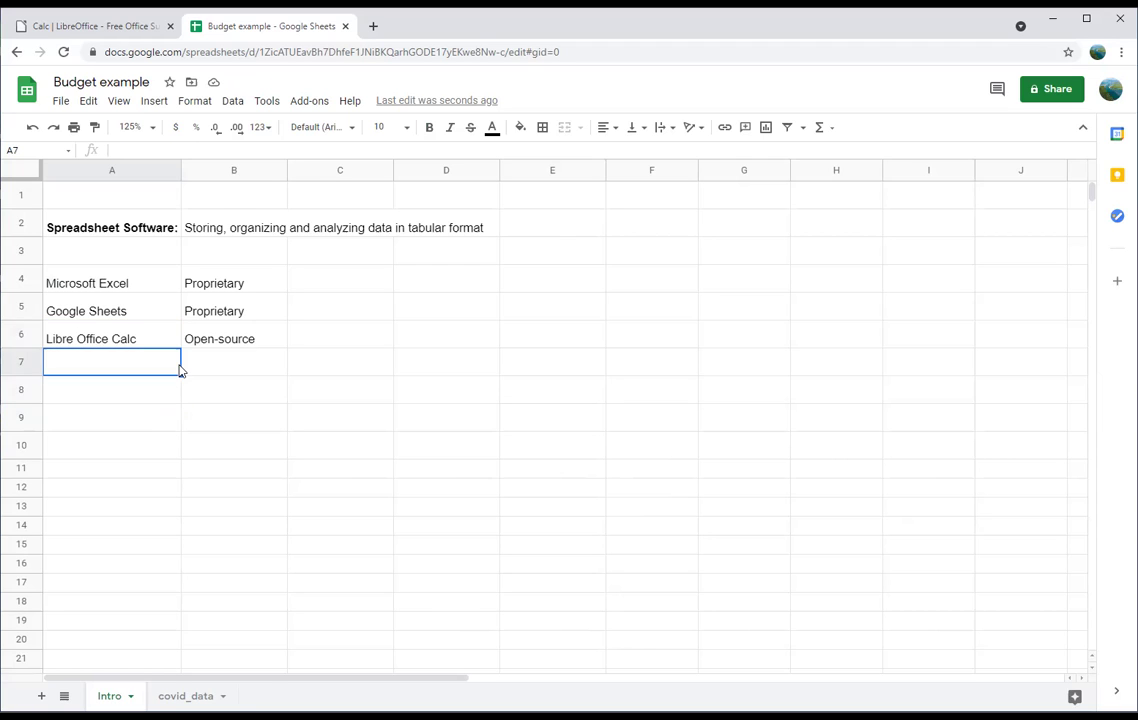
left_click(160, 283)
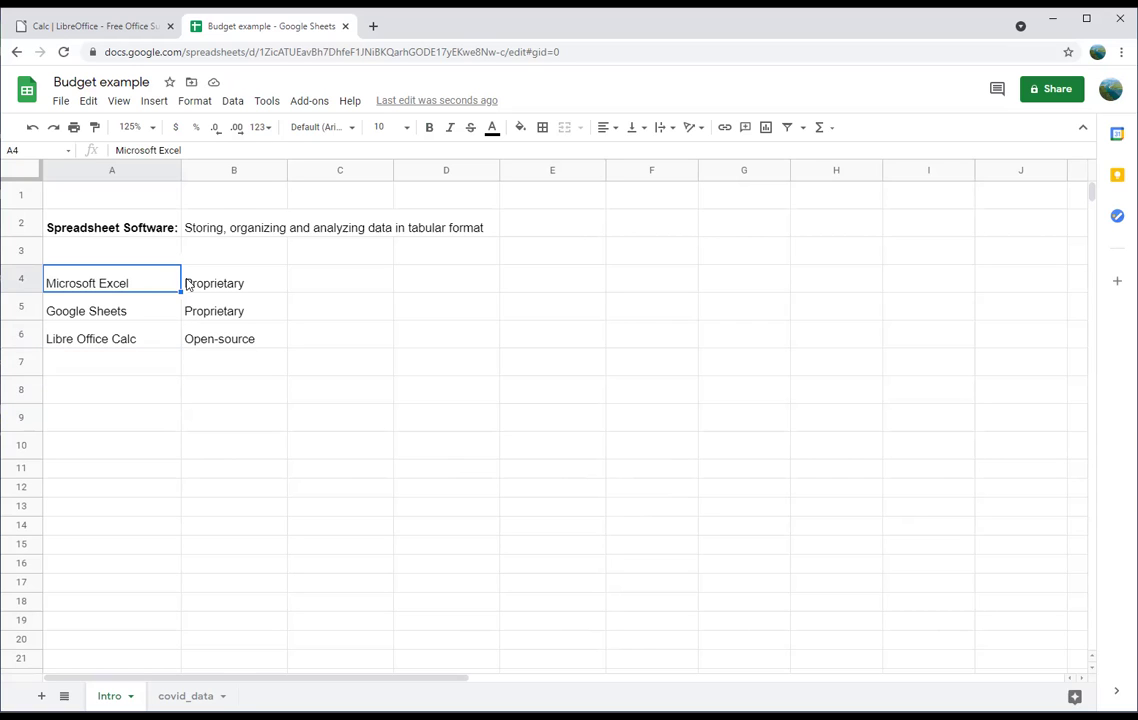
left_click(219, 290)
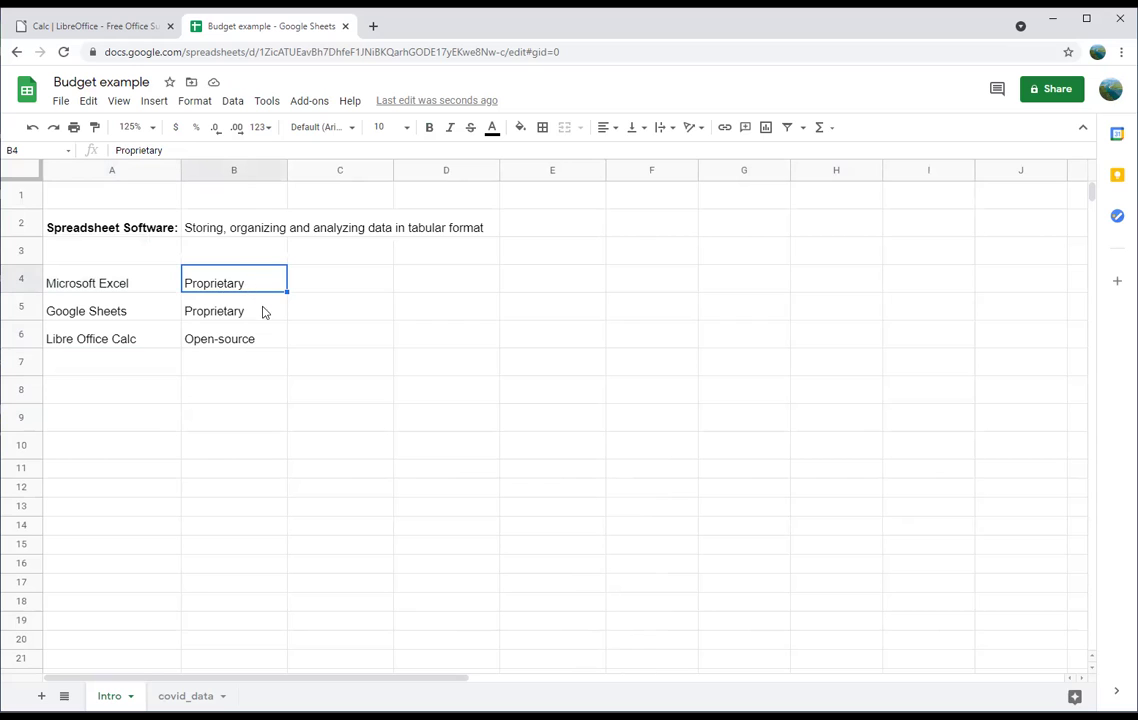
left_click(140, 401)
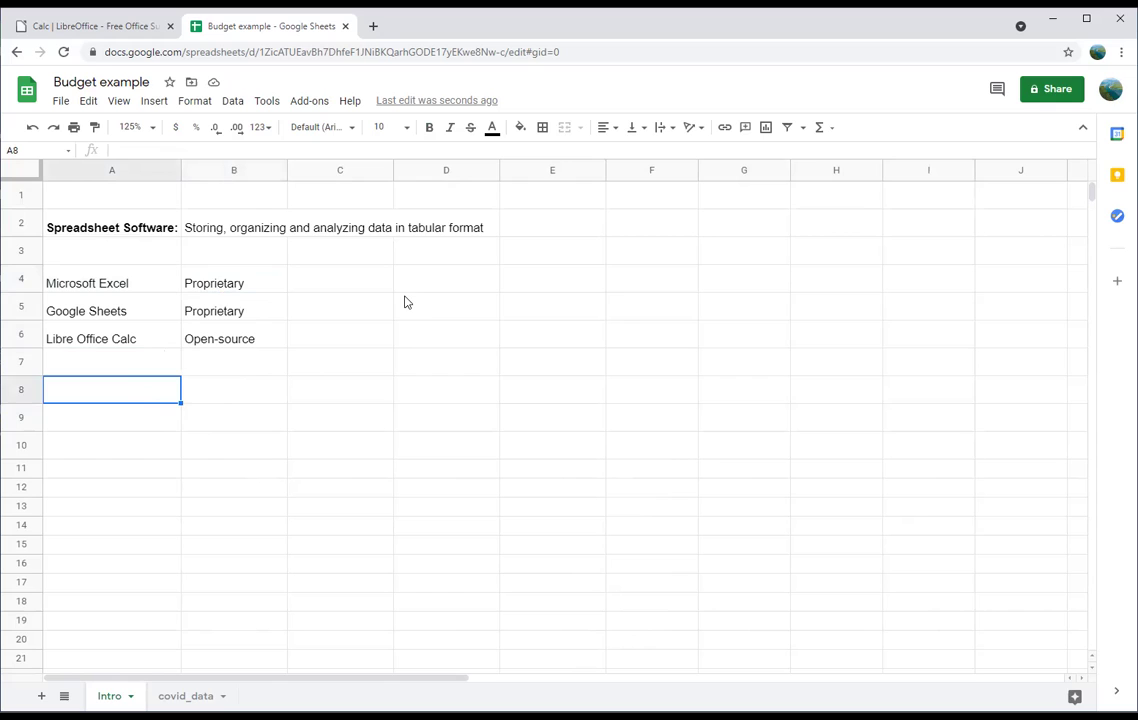
left_click(125, 284)
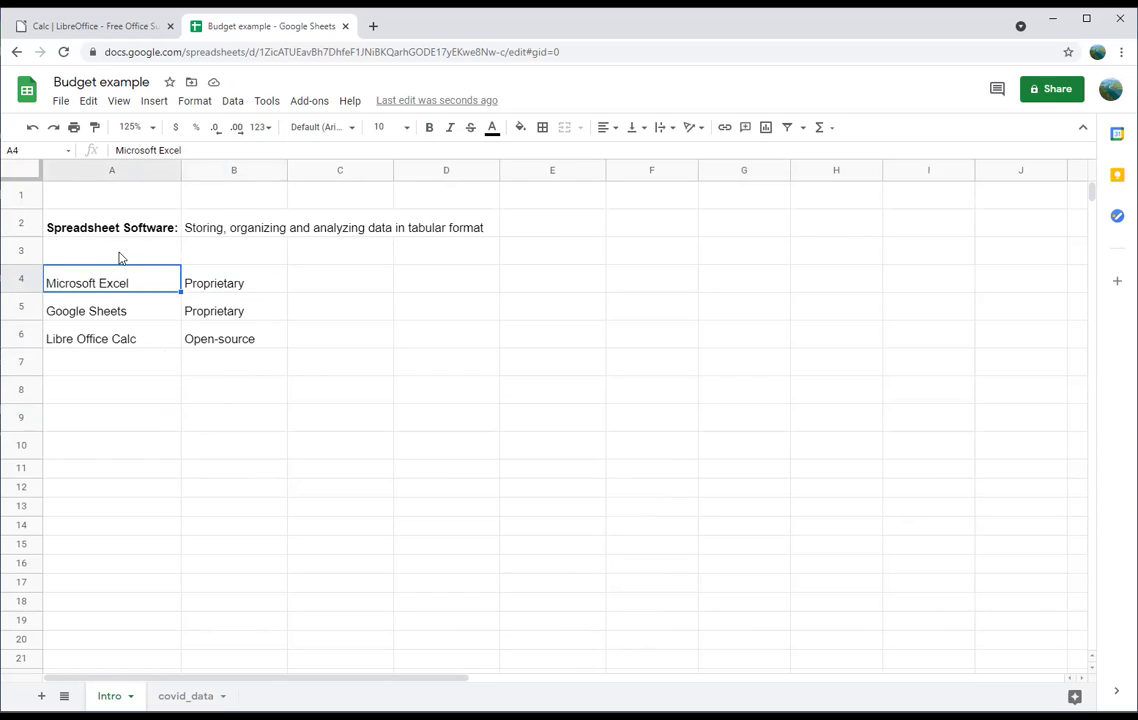
left_click(133, 220)
left_click(243, 231)
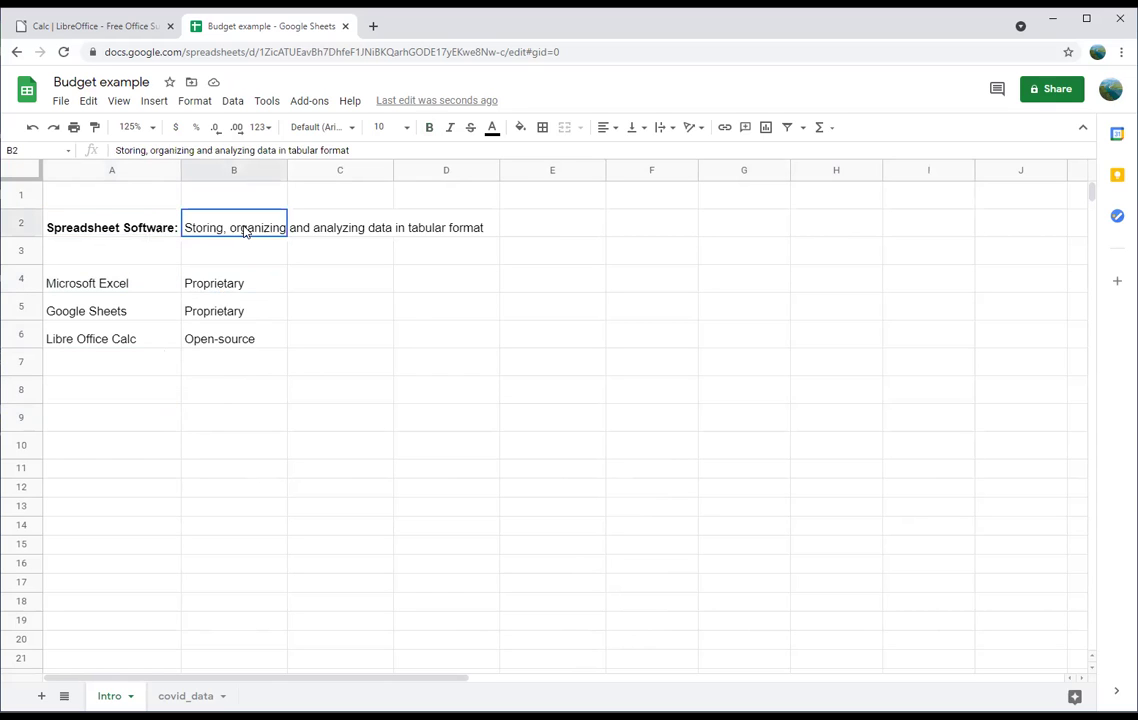
left_click(258, 284)
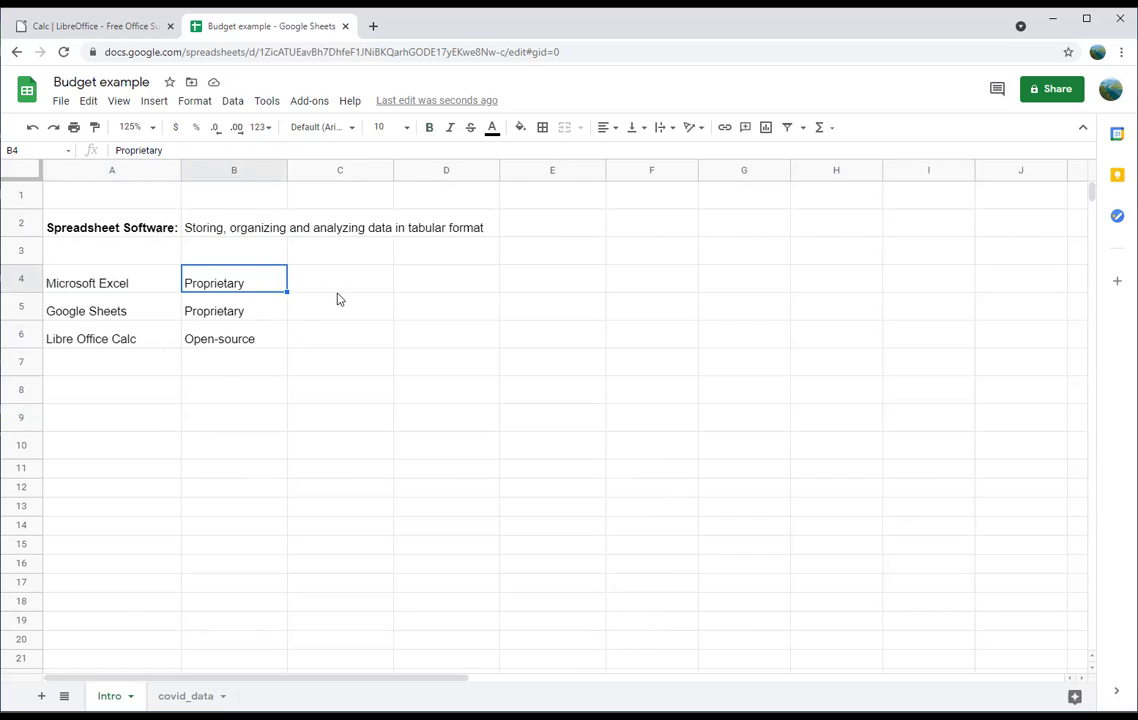
- Switch to the covid_data sheet, leaving its name as it is, and compare it with the Intro sheet
left_click(185, 695)
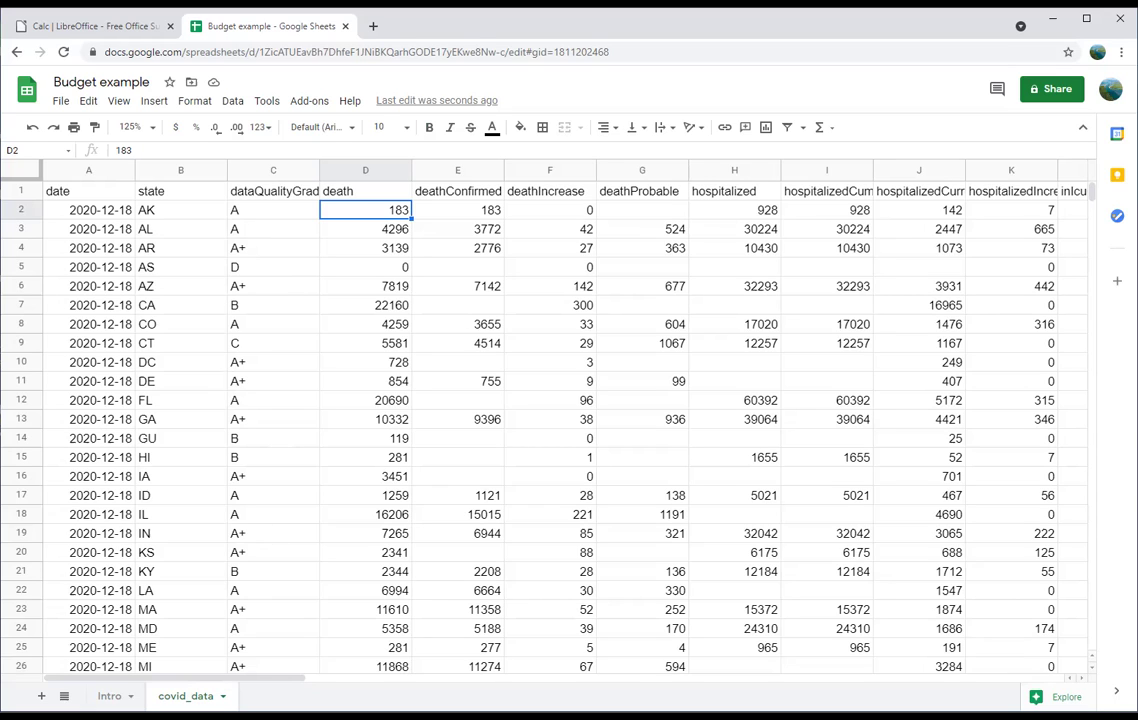
double_click(185, 696)
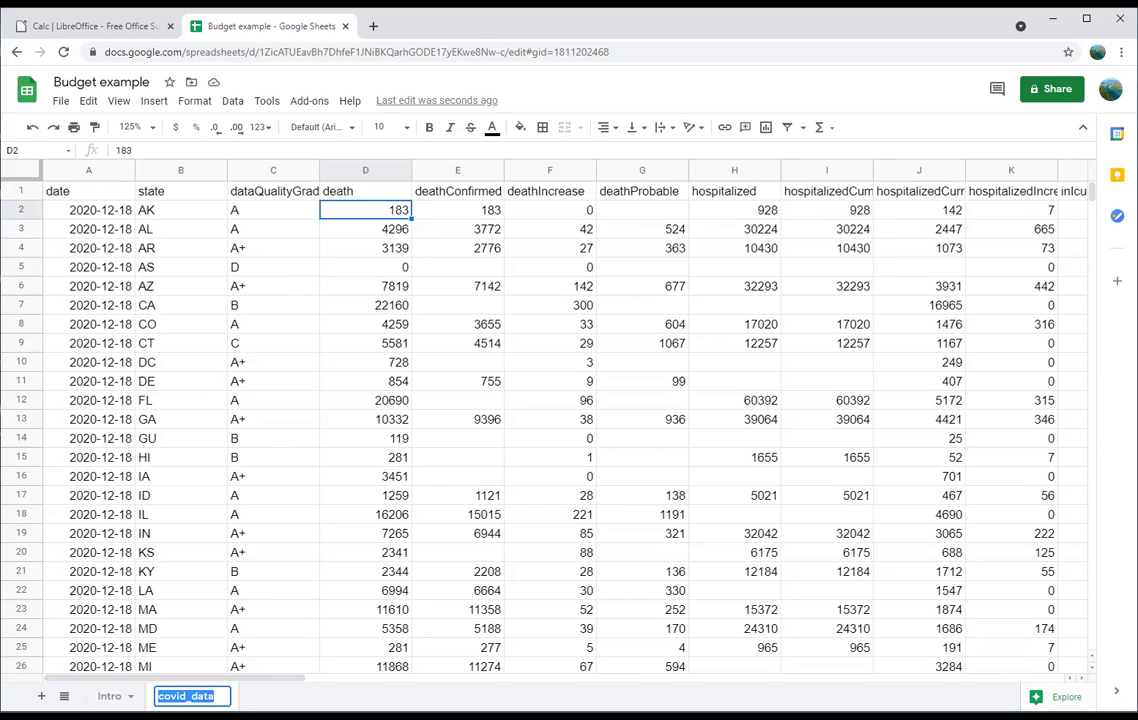
left_click(109, 696)
left_click(185, 696)
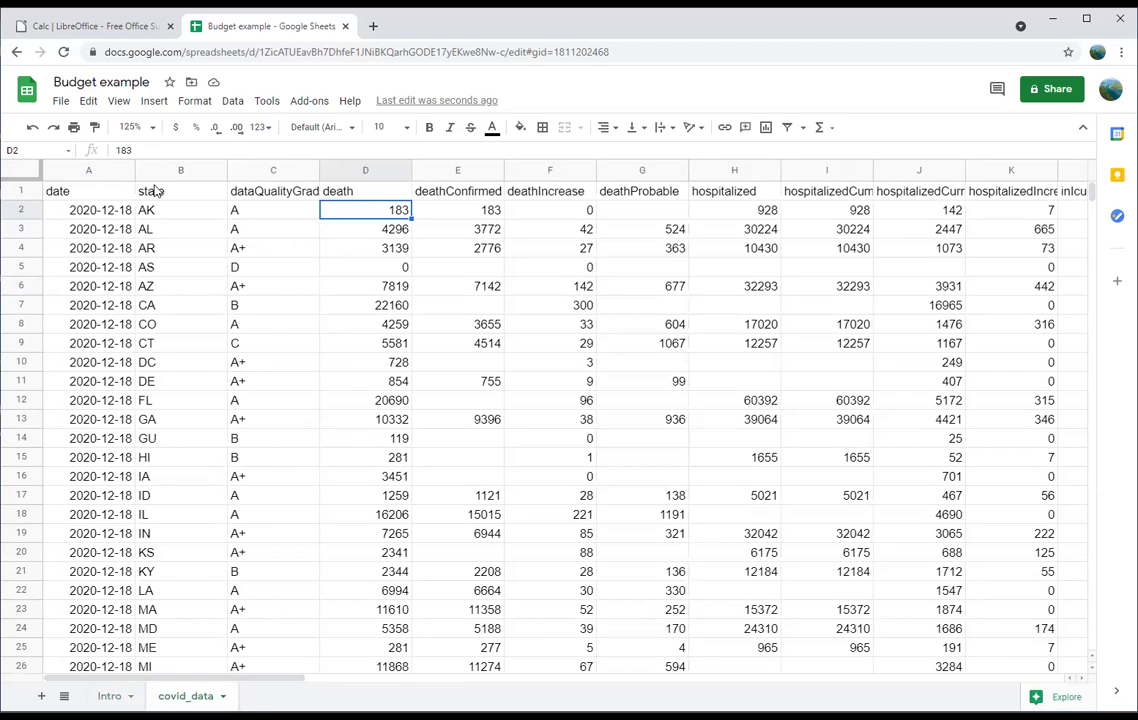
- Highlight columns A to D one at a time, and highlight rows 2 to 4 the same way
left_click(106, 168)
left_click(181, 172)
left_click(255, 170)
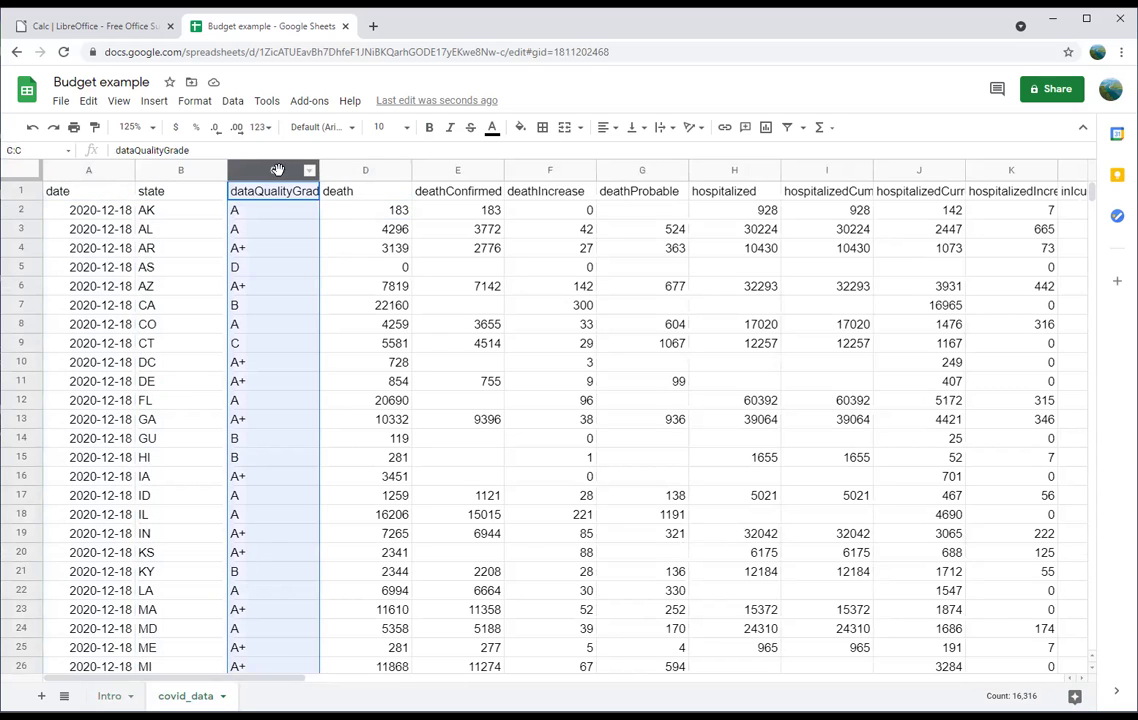
left_click(347, 170)
left_click(24, 208)
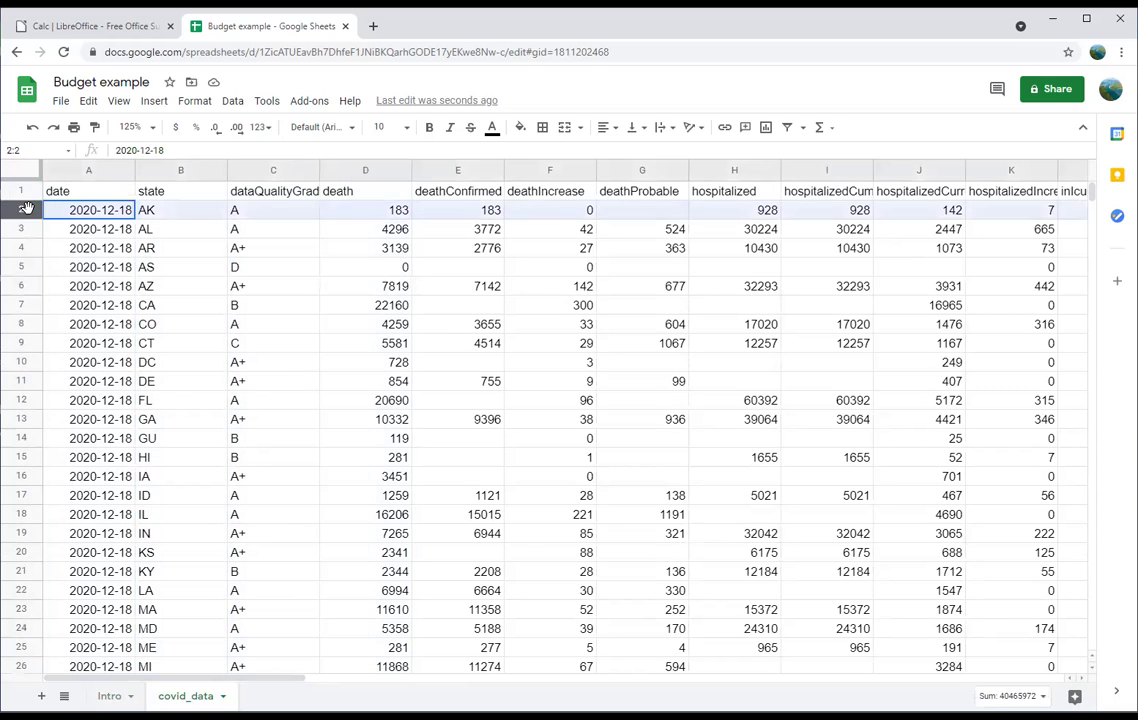
left_click(25, 228)
left_click(25, 247)
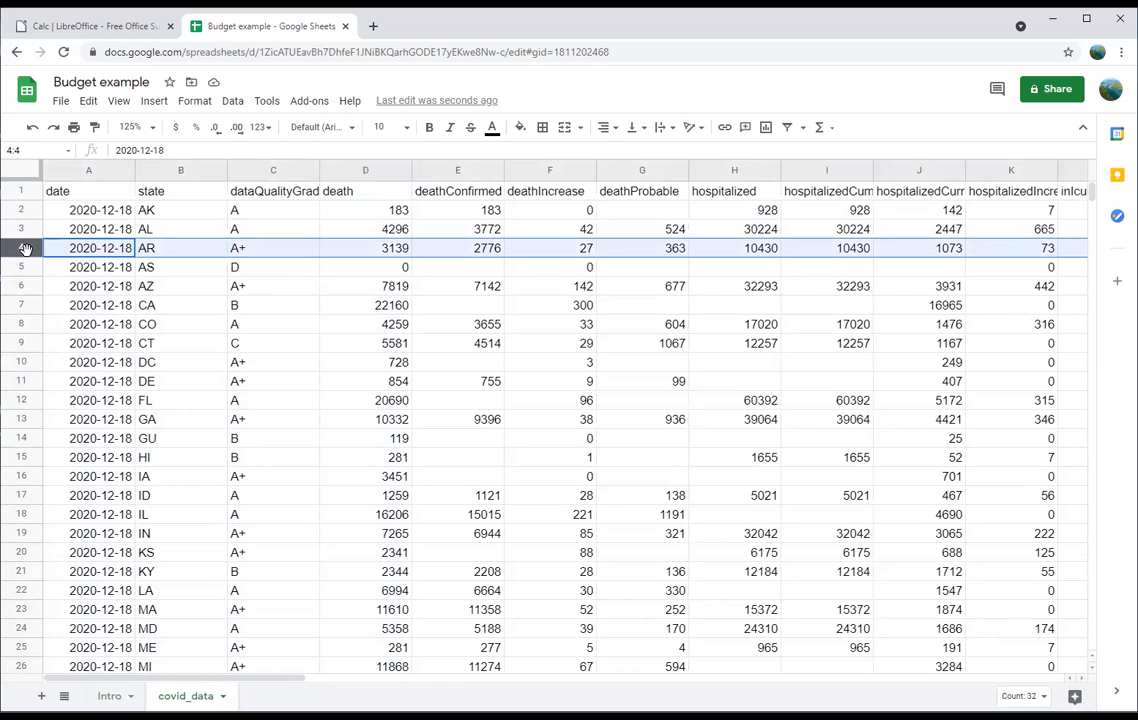
- Highlight the header row 1 and compare it with data rows 2 to 4 one at a time
left_click(28, 187)
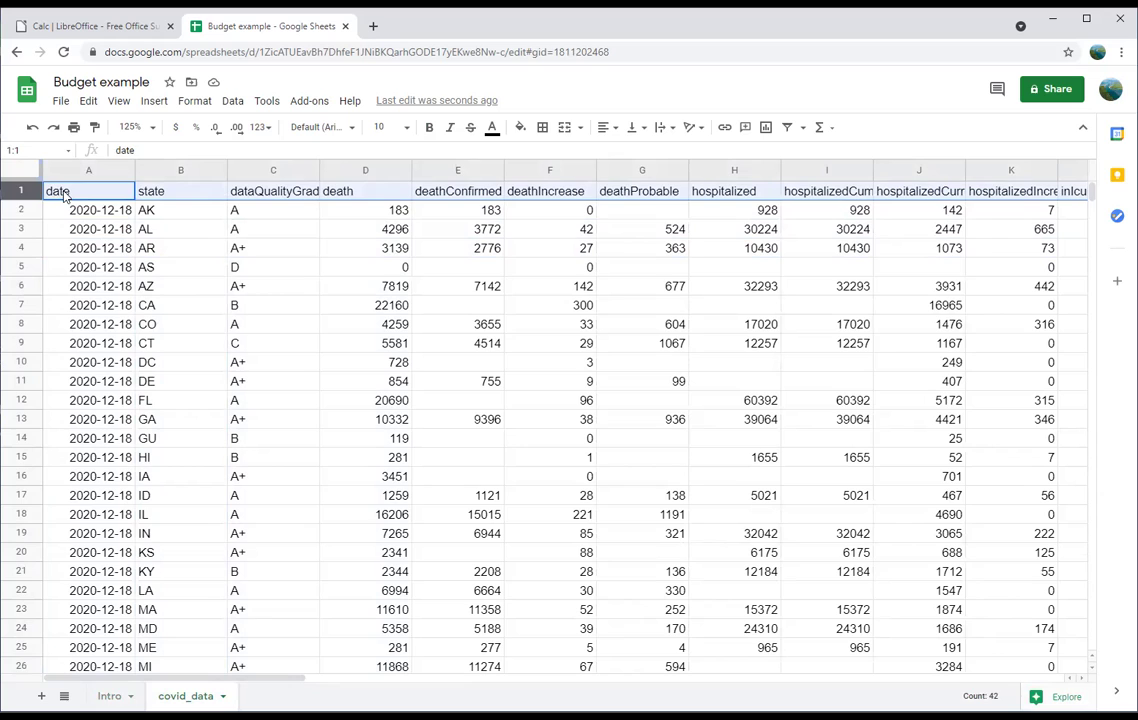
left_click(22, 210)
left_click(22, 229)
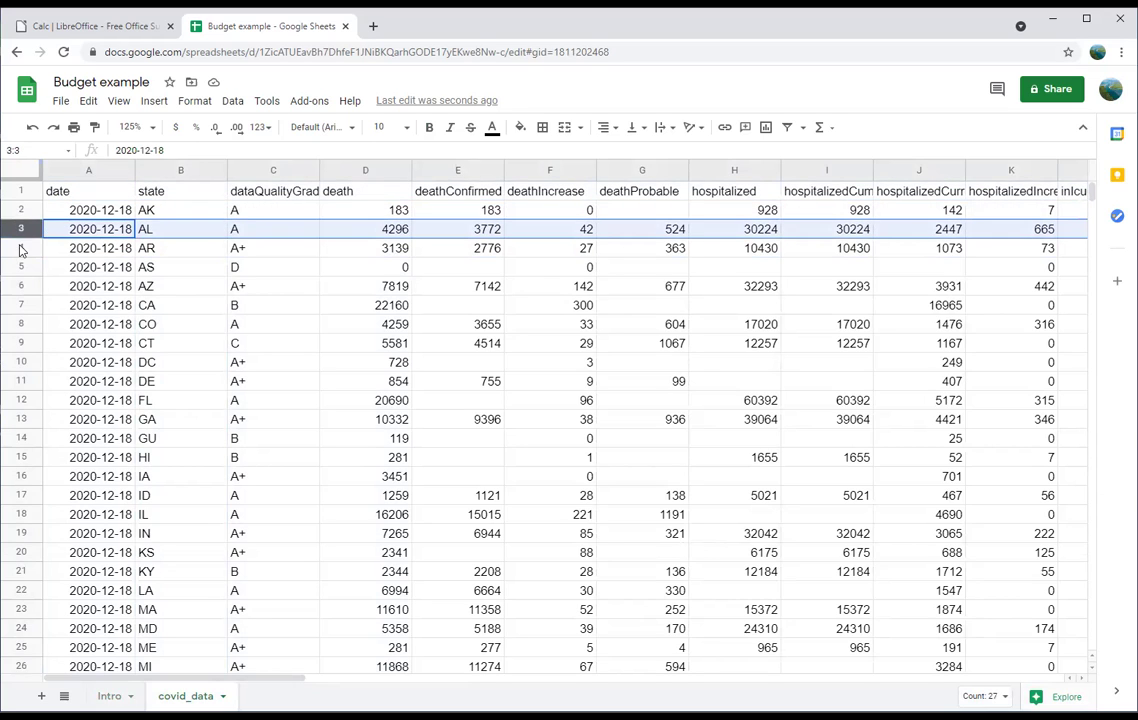
left_click(22, 248)
left_click(22, 229)
- Highlight the dataQualityGrade and state columns in turn, and select the state header cell B1
left_click(273, 170)
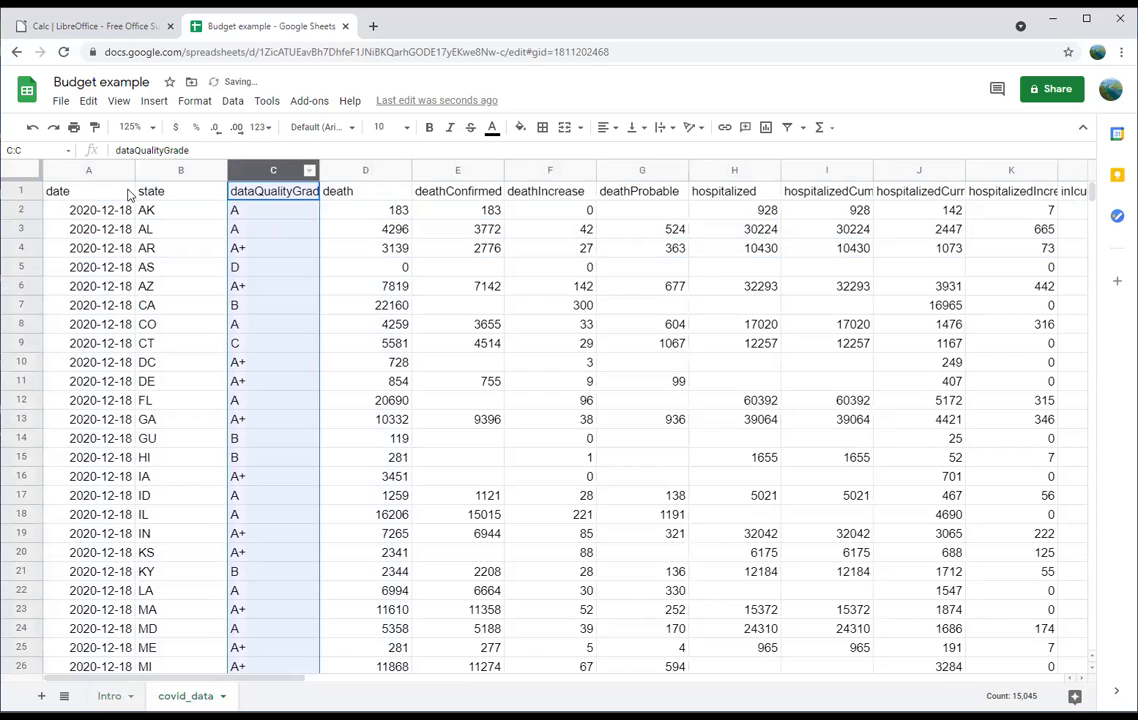
left_click(180, 168)
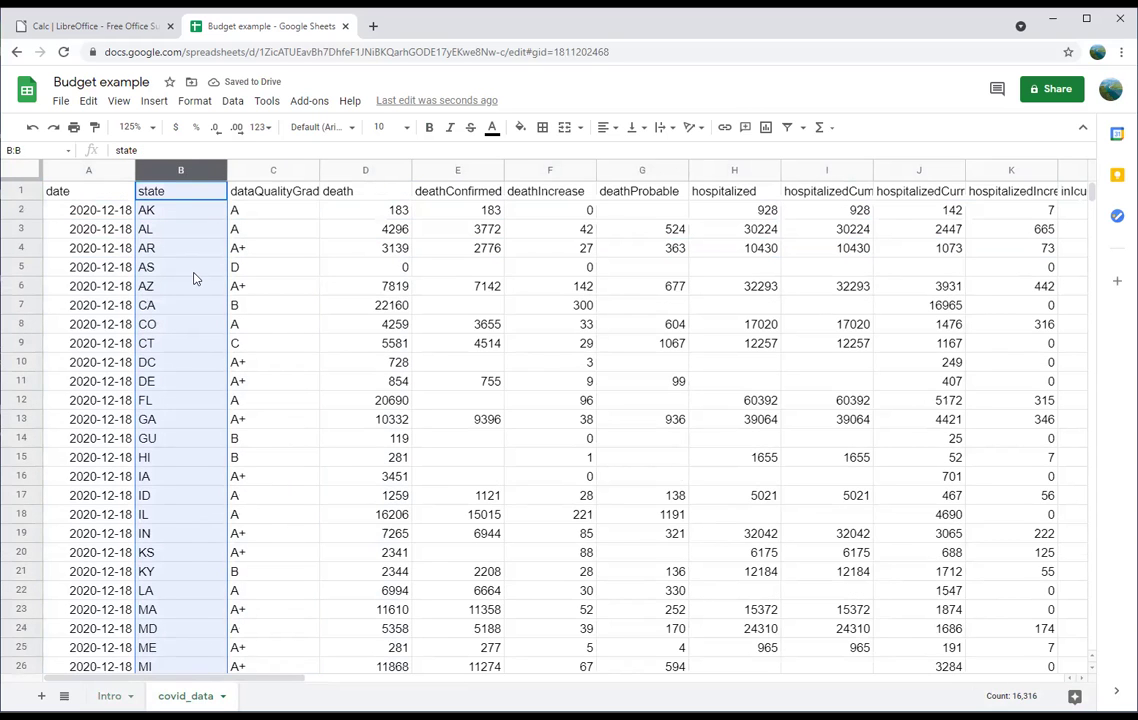
left_click(186, 193)
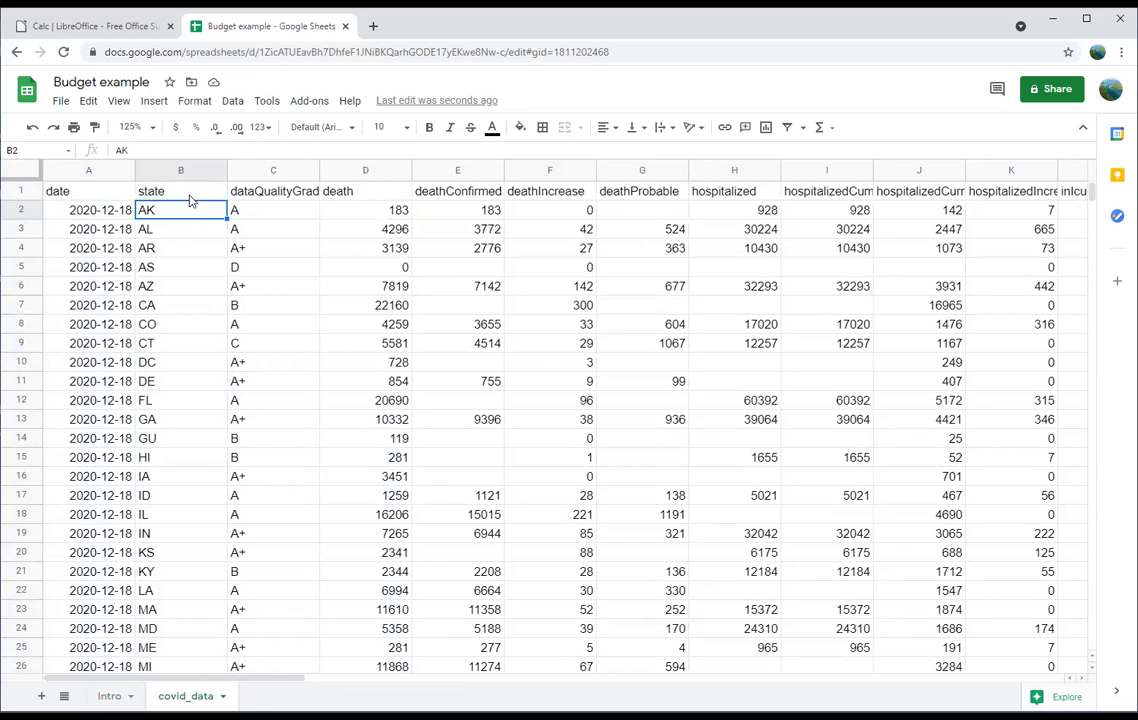
left_click(182, 168)
left_click(163, 195)
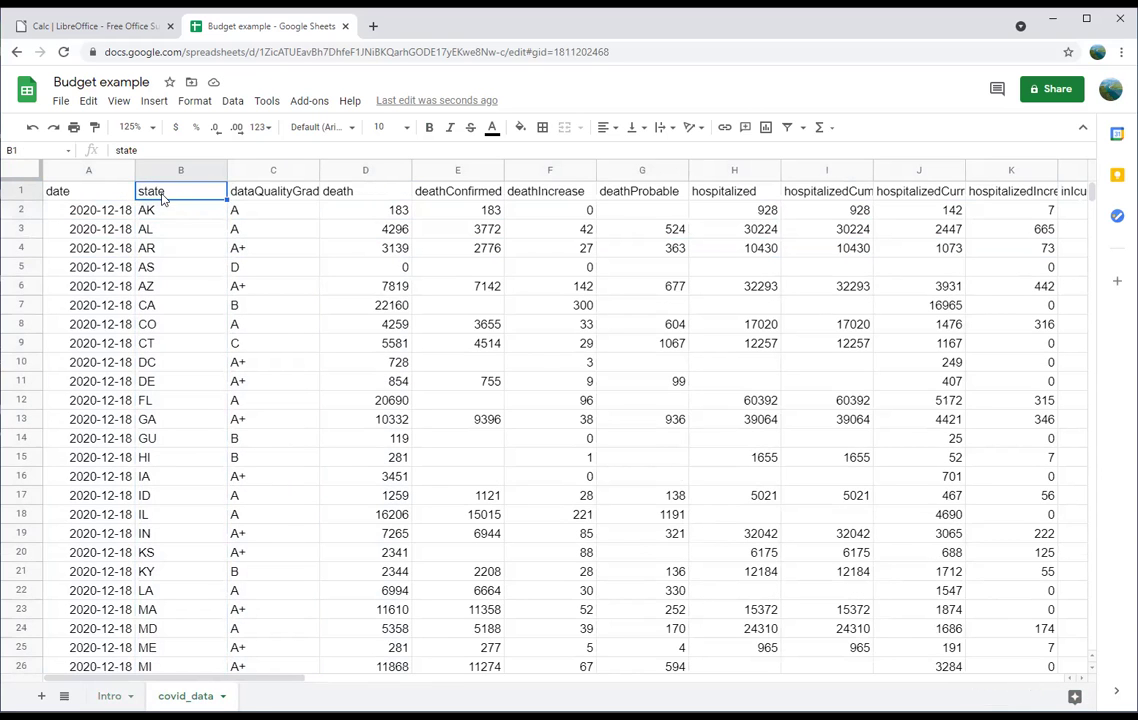
- Examine the state values further down column B, selecting a few of them, and return to the sheet's first rows
scroll(173, 236, "down", 3)
left_click(174, 238)
scroll(175, 239, "down", 2)
left_click(175, 239)
scroll(176, 240, "down", 2)
left_click(177, 240)
scroll(178, 241, "down", 3)
left_click(178, 240)
scroll(182, 239, "up", 10)
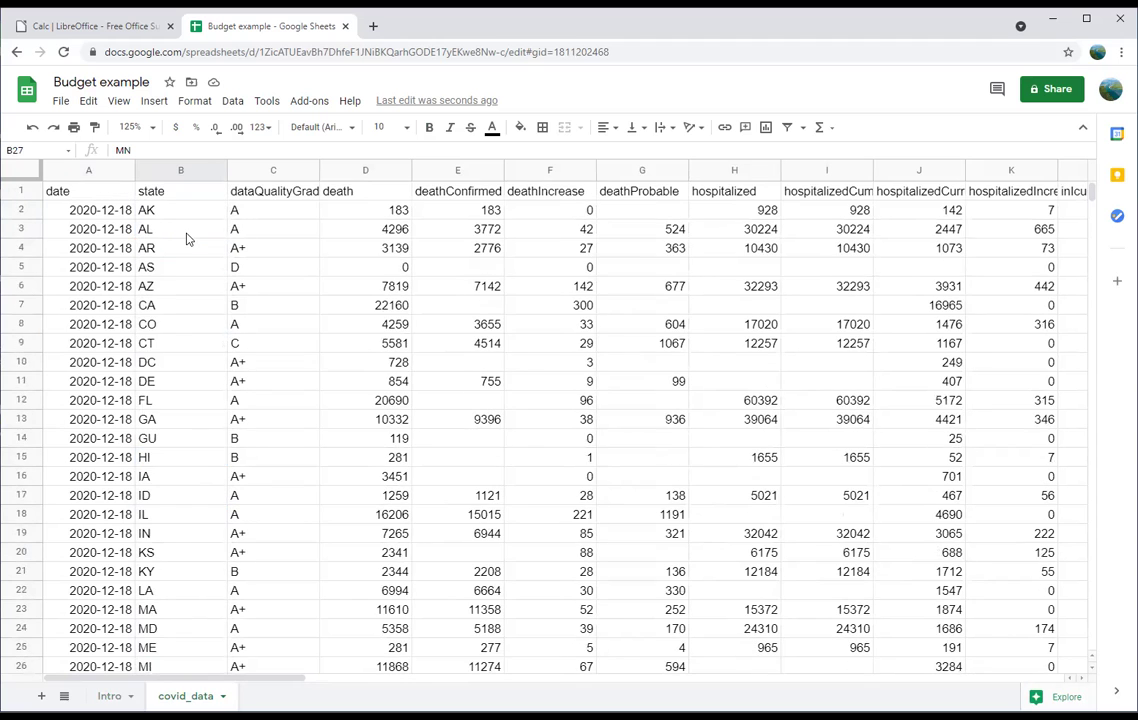
- Examine individual state values in column B, selecting a few of them down to the IA entry in B16
left_click(185, 440)
scroll(181, 435, "down", 1)
scroll(181, 430, "up", 1)
left_click(181, 420)
left_click(185, 473)
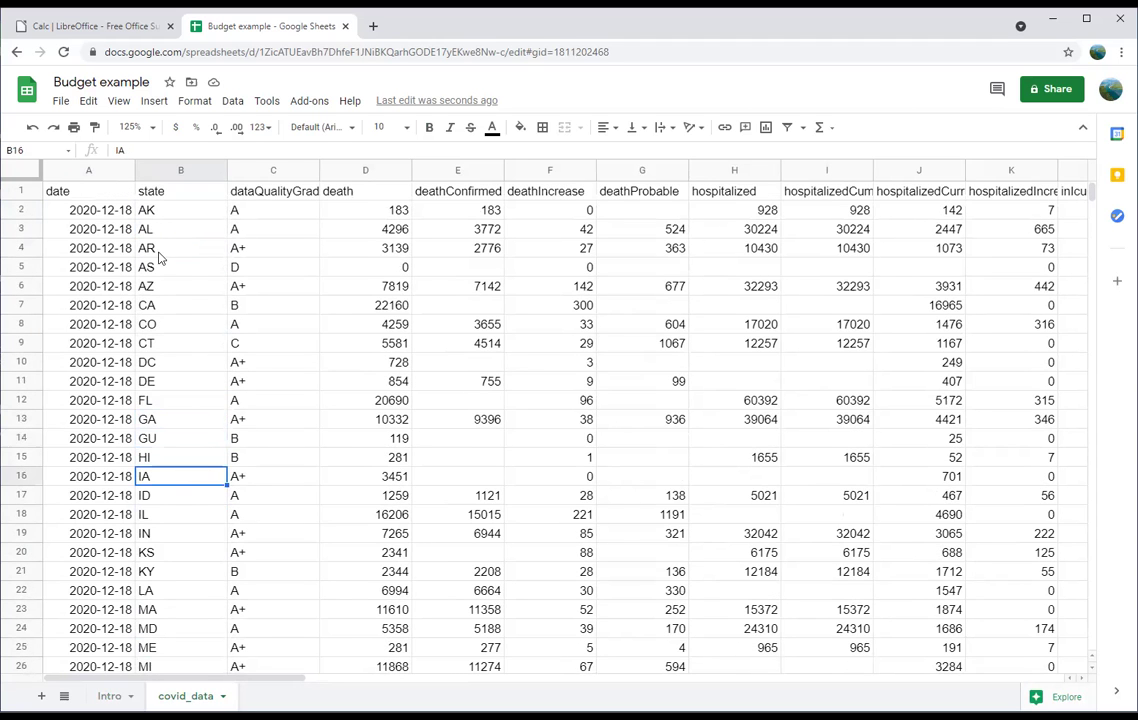
- Highlight the date, death and deathConfirmed columns in turn, selecting one data value in each: A3, D5 and E2
left_click(88, 170)
left_click(90, 229)
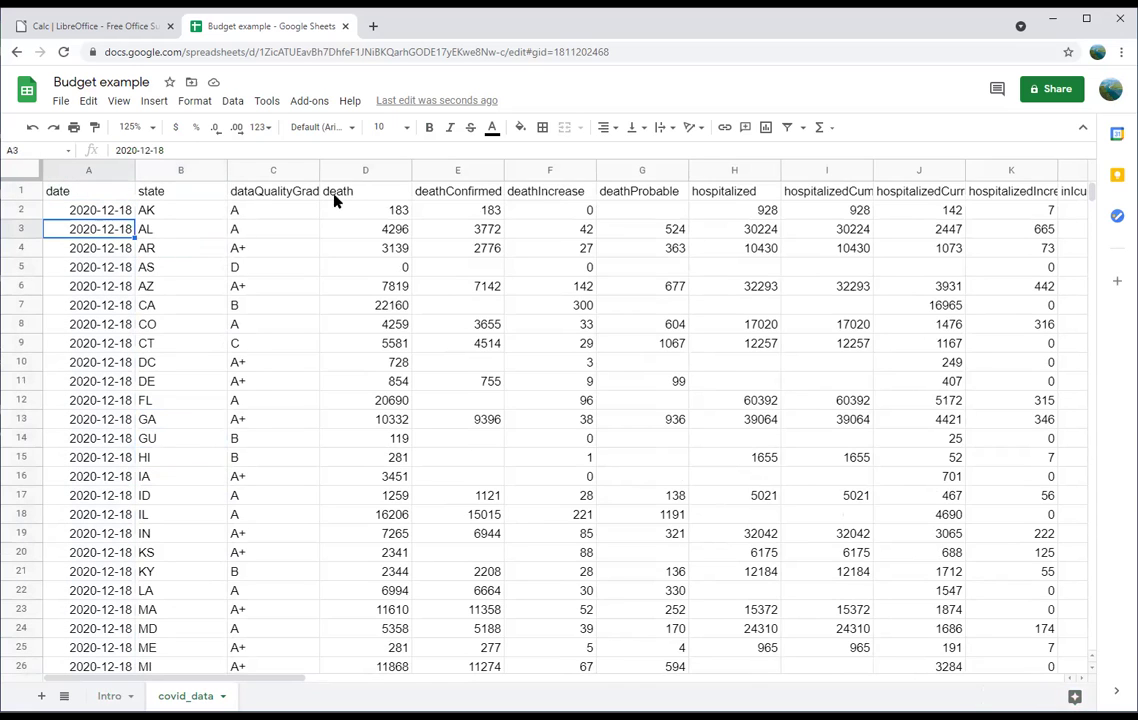
left_click(355, 170)
left_click(350, 265)
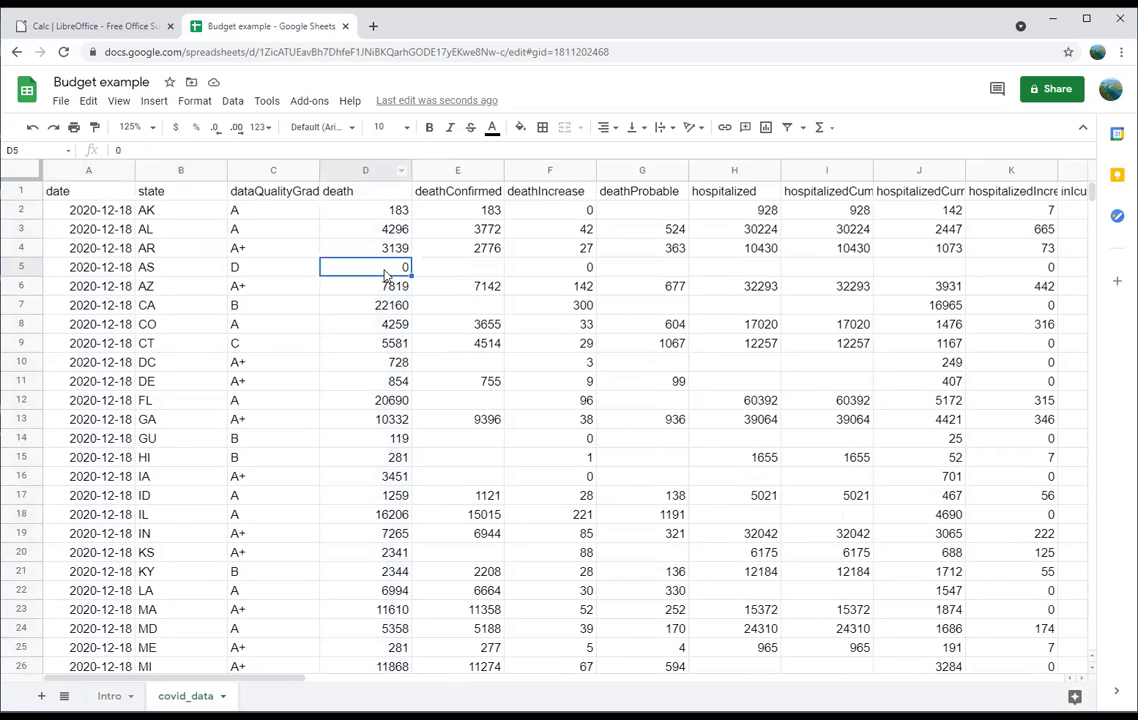
left_click(458, 170)
left_click(462, 211)
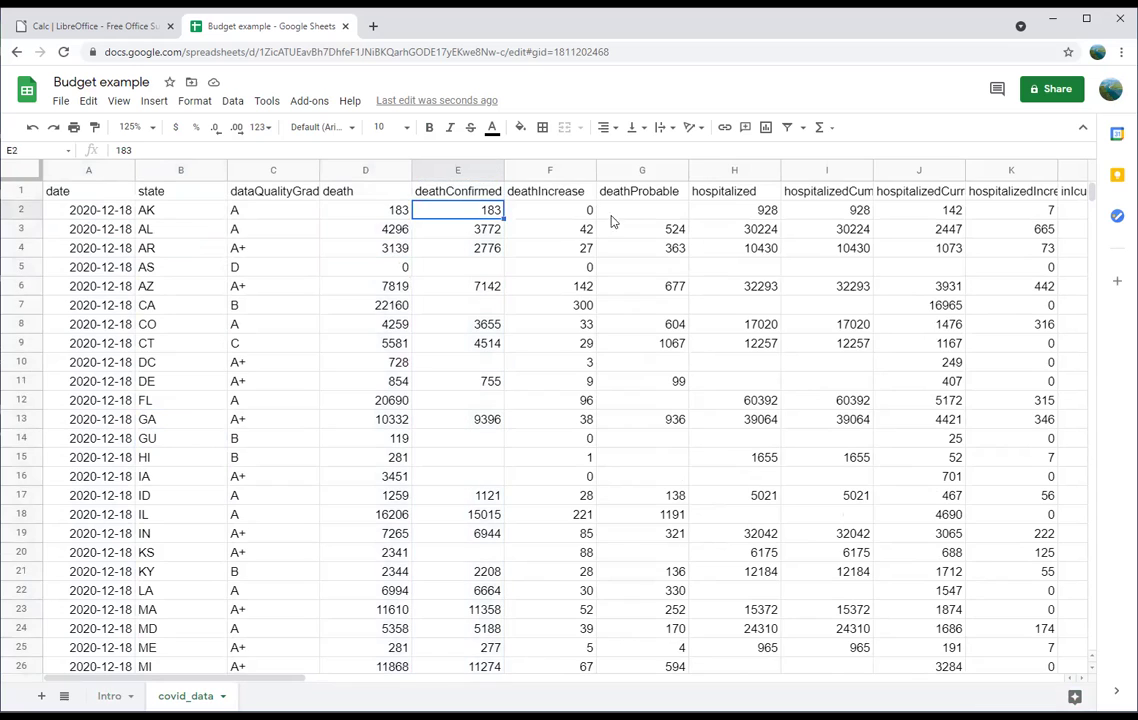
- Highlight the hospitalized column and select sample values in the hospitalized, deathProbable and dataQualityGrade columns
left_click(724, 172)
left_click(745, 247)
left_click(762, 170)
left_click(665, 248)
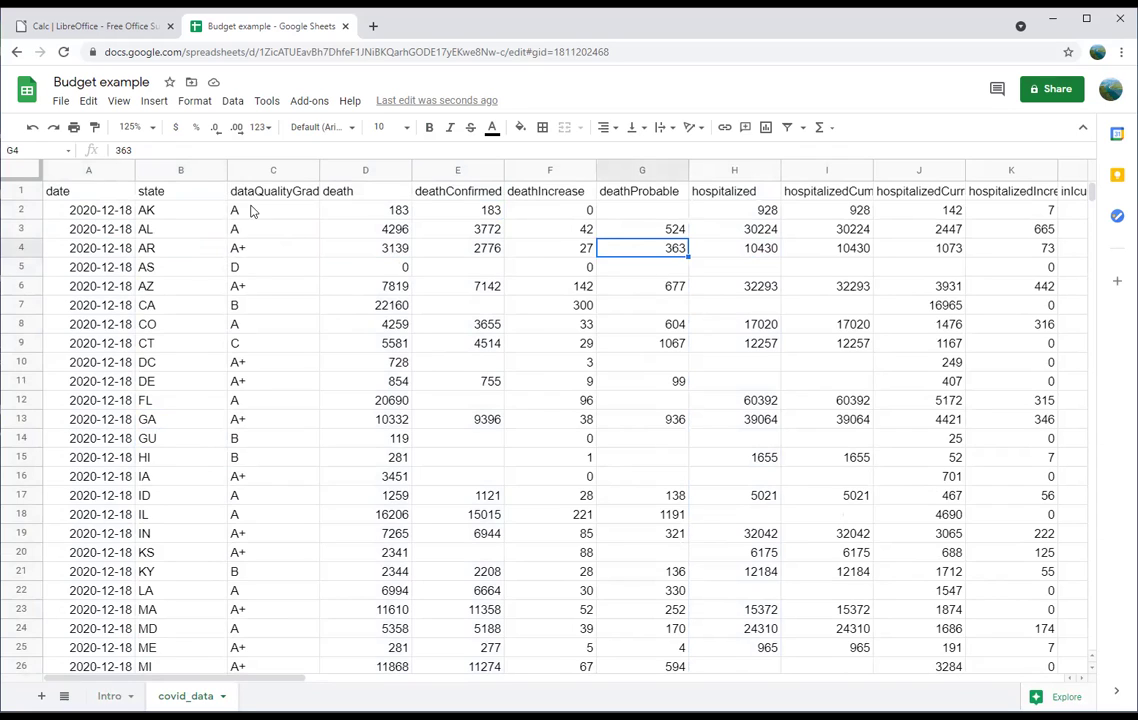
left_click(307, 233)
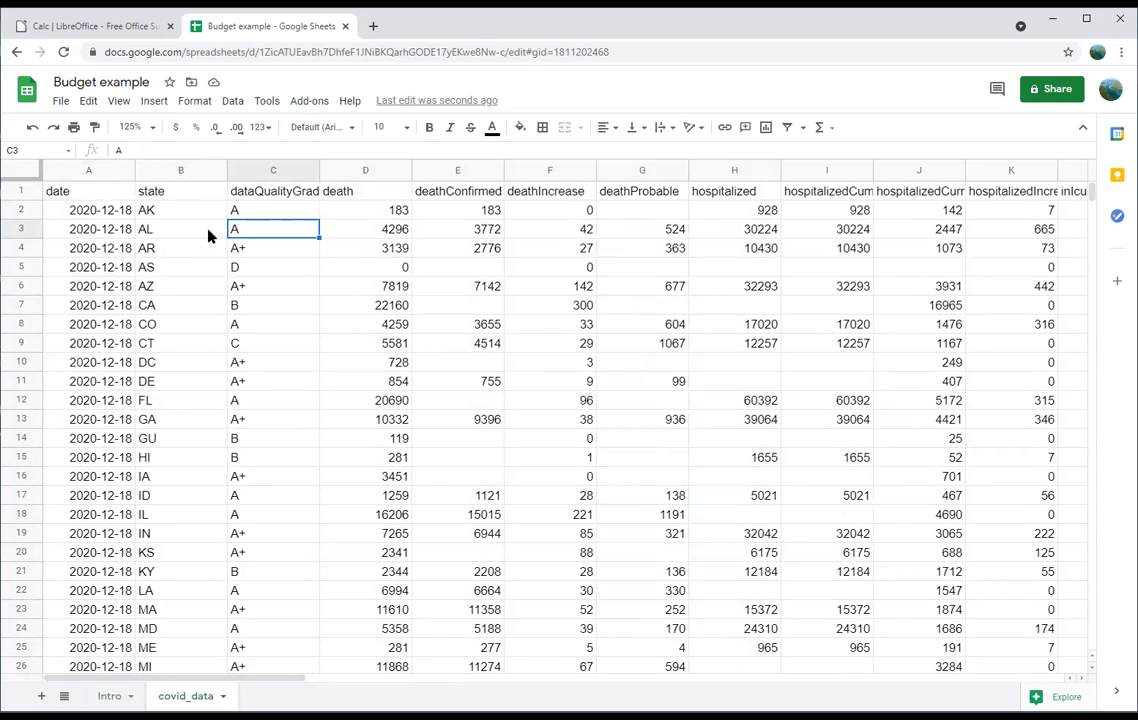
- Highlight header row 1, and compare the date header cell A1 with the first date value in A2
left_click(25, 190)
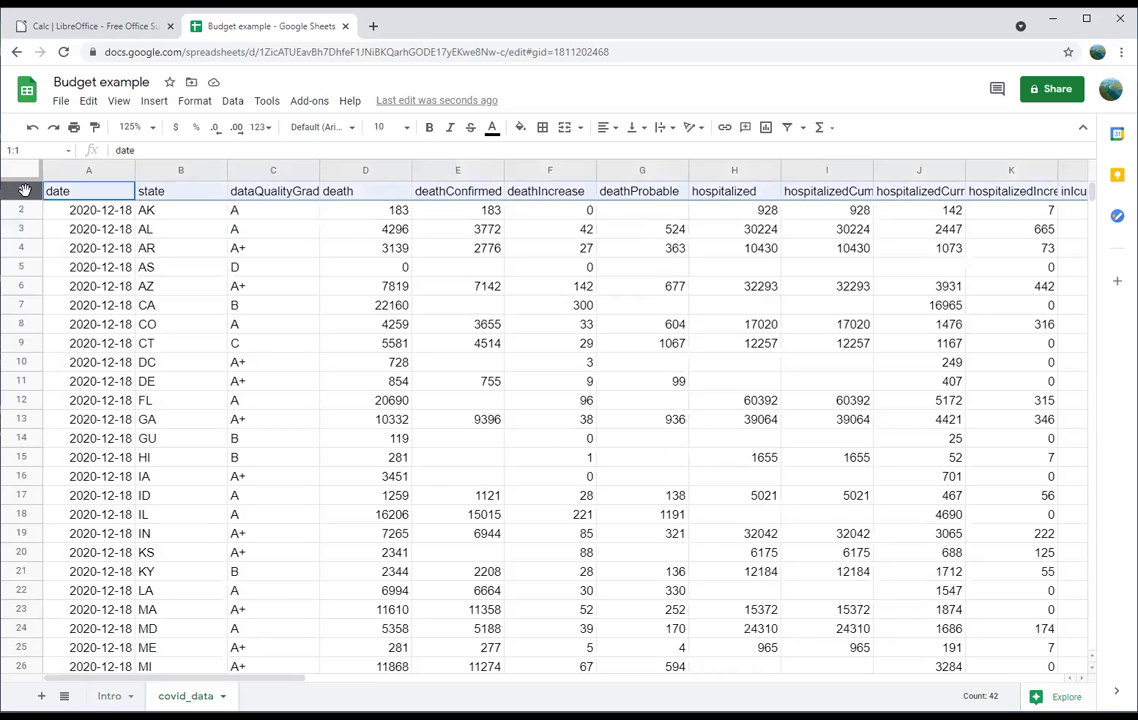
left_click(102, 210)
left_click(99, 196)
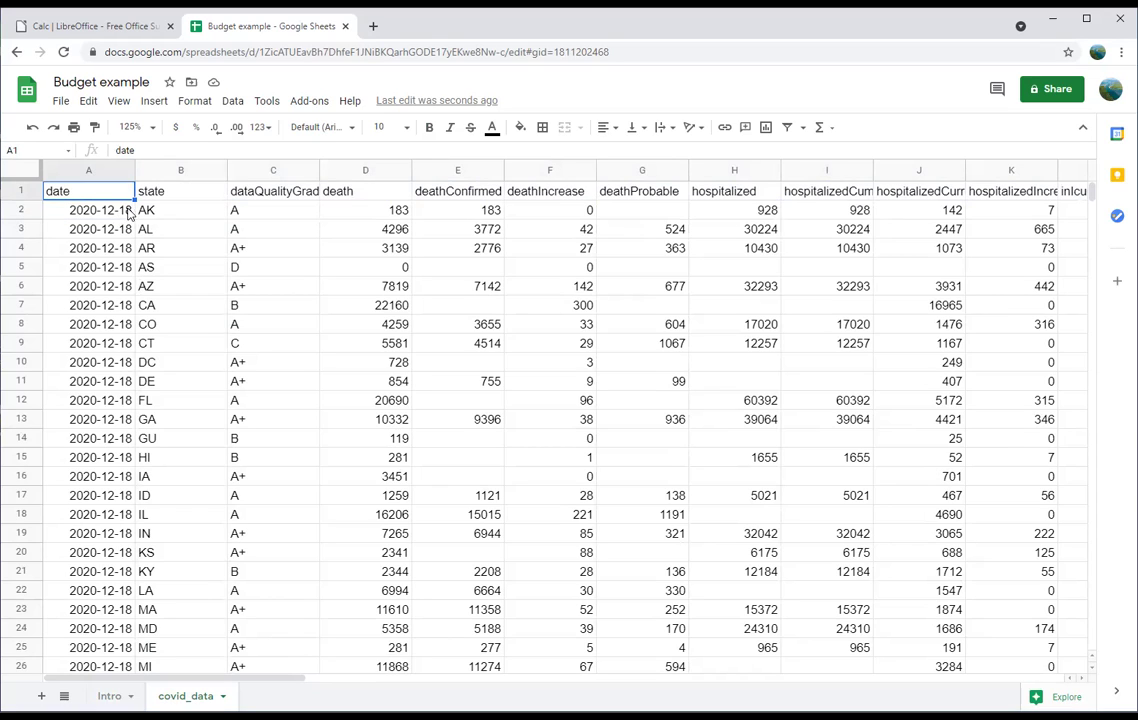
key("shift+space")
key("Down")
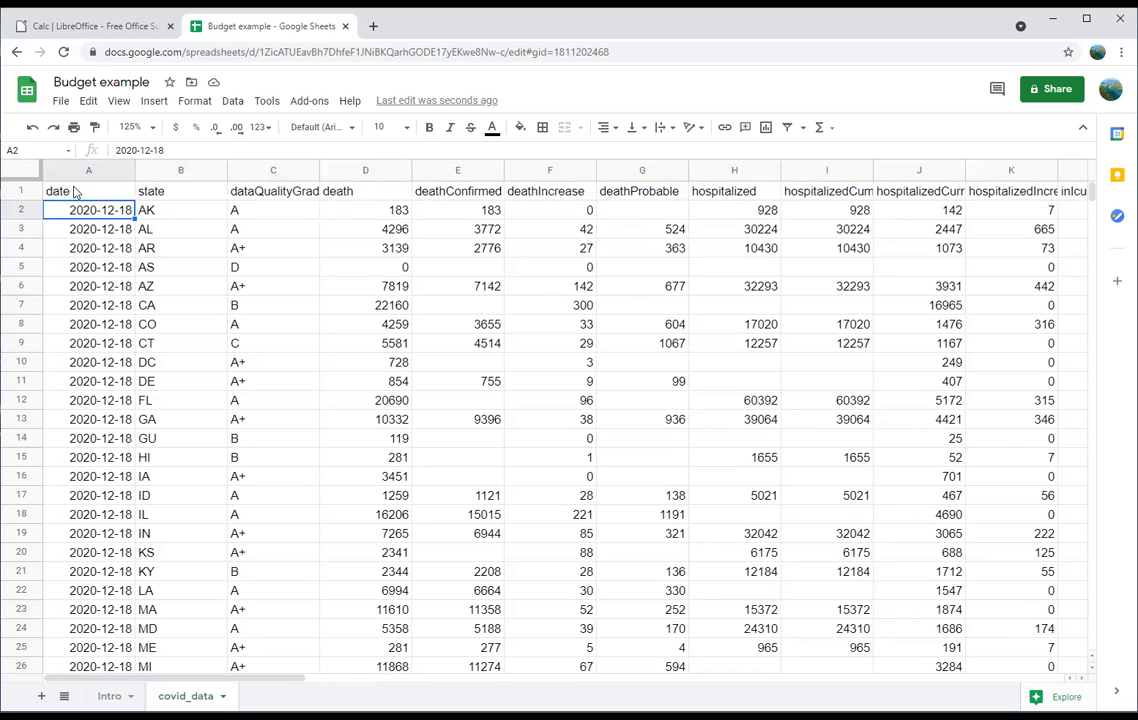
- Highlight the date column, header cells A1 to D1 and the whole header row 1
left_click(73, 168)
left_click(25, 191)
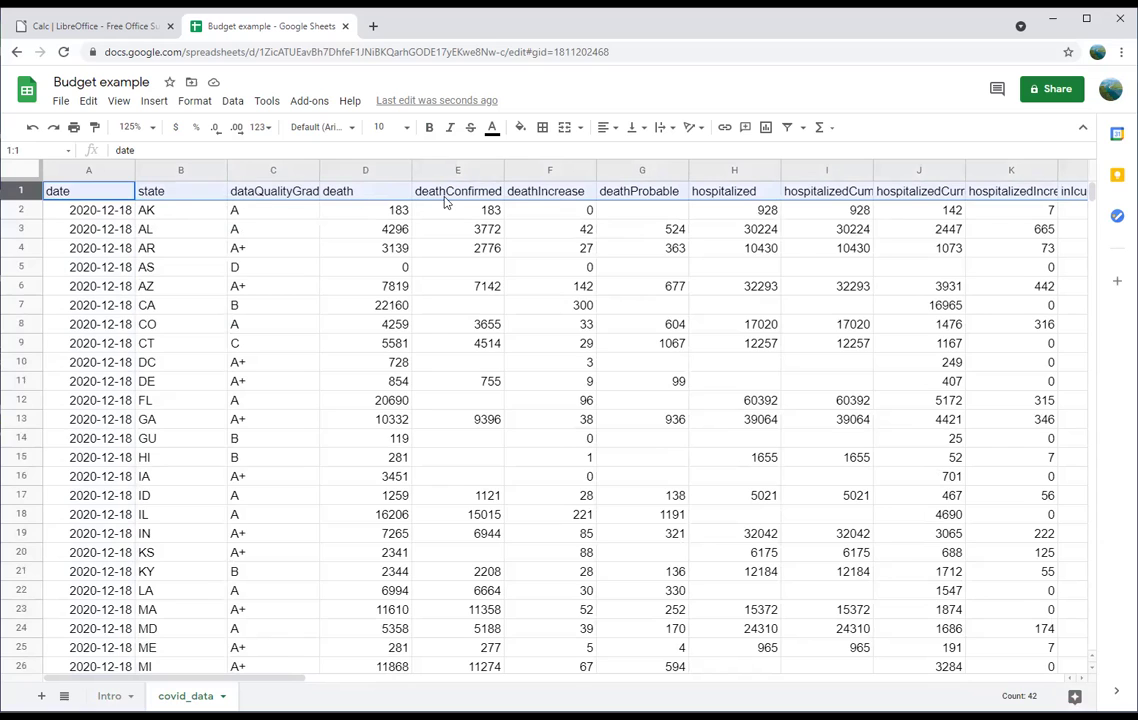
left_click_drag(125, 190, 369, 197)
left_click(20, 190)
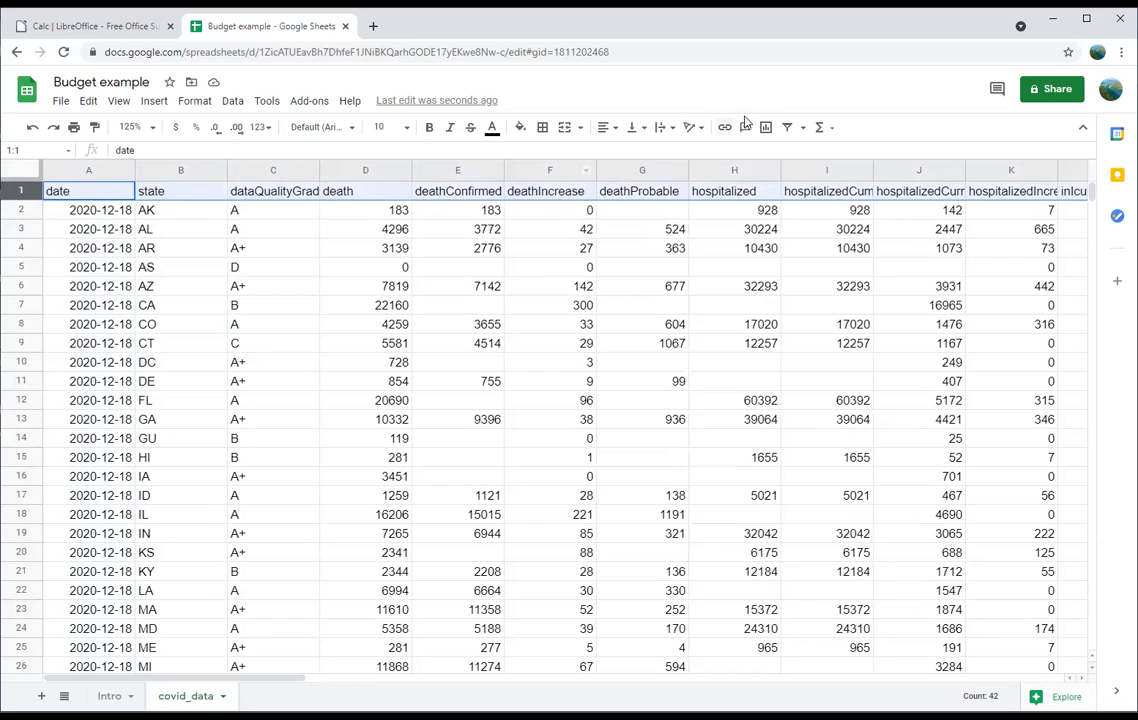
- Create a new filter view over the covid_data table and highlight its header row
left_click(801, 130)
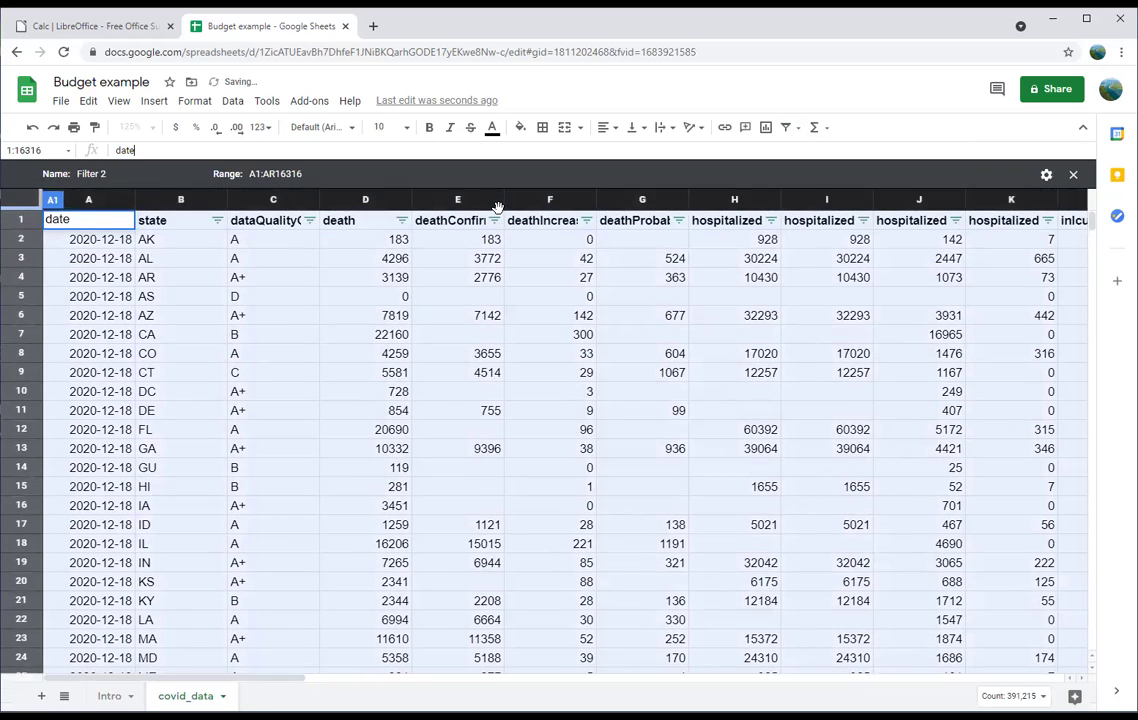
left_click(287, 247)
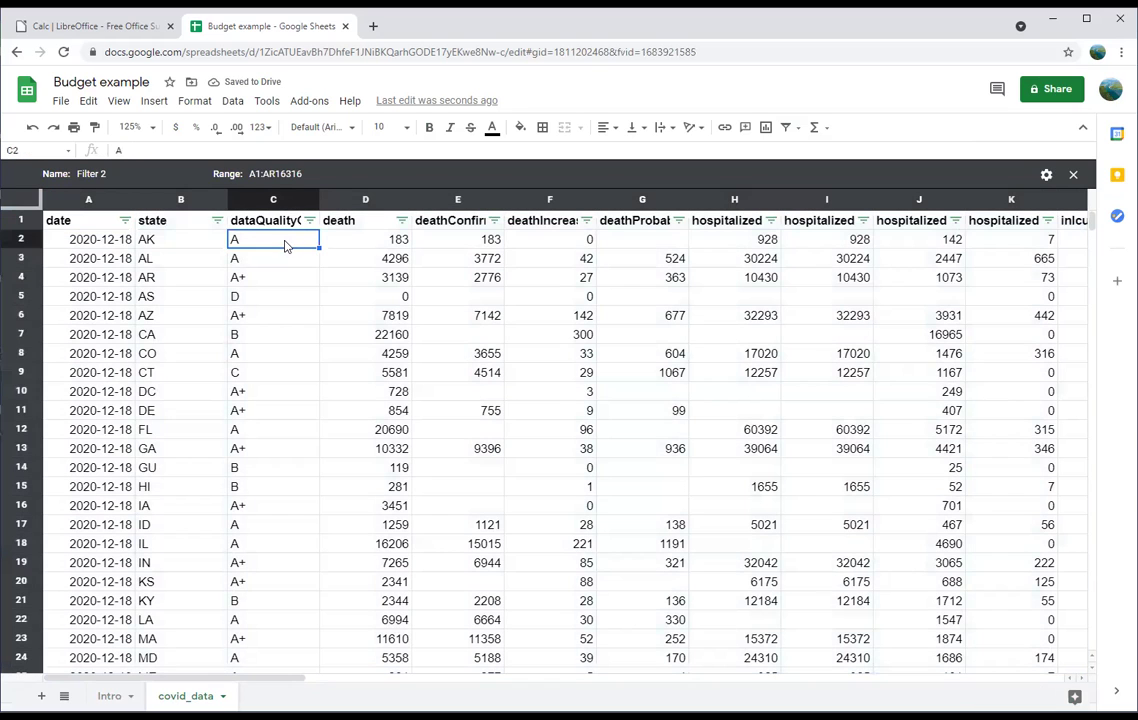
left_click(27, 218)
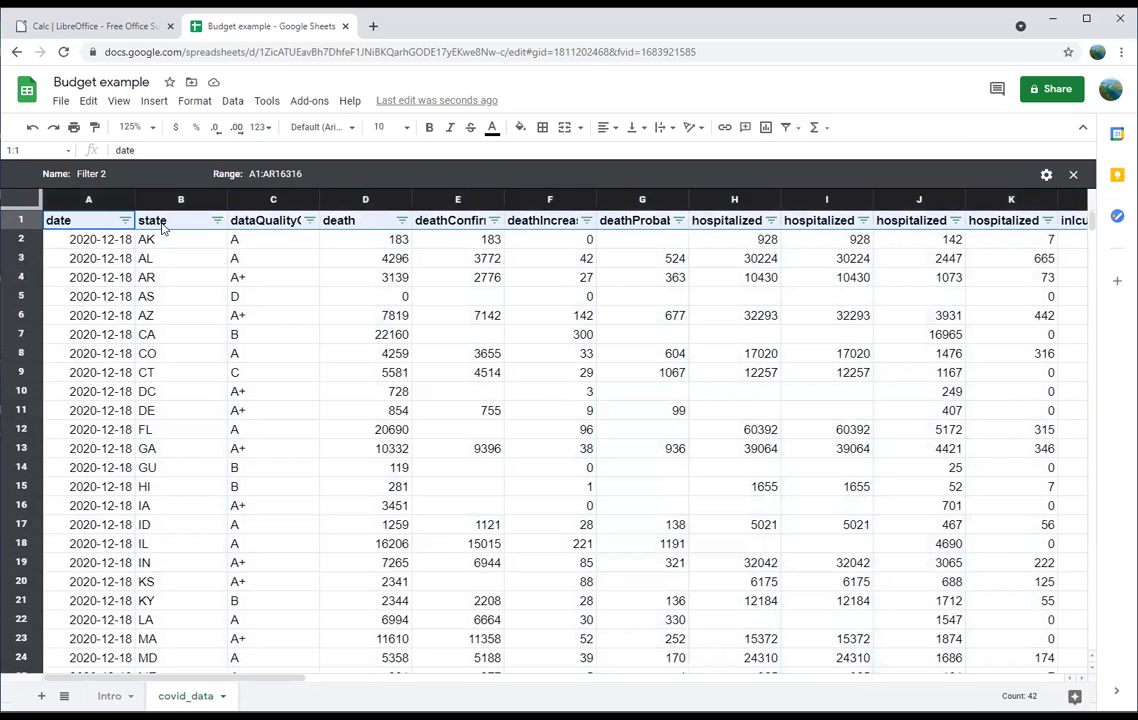
- Browse the filter values available for the date column, and leave the filter without changes
left_click(125, 221)
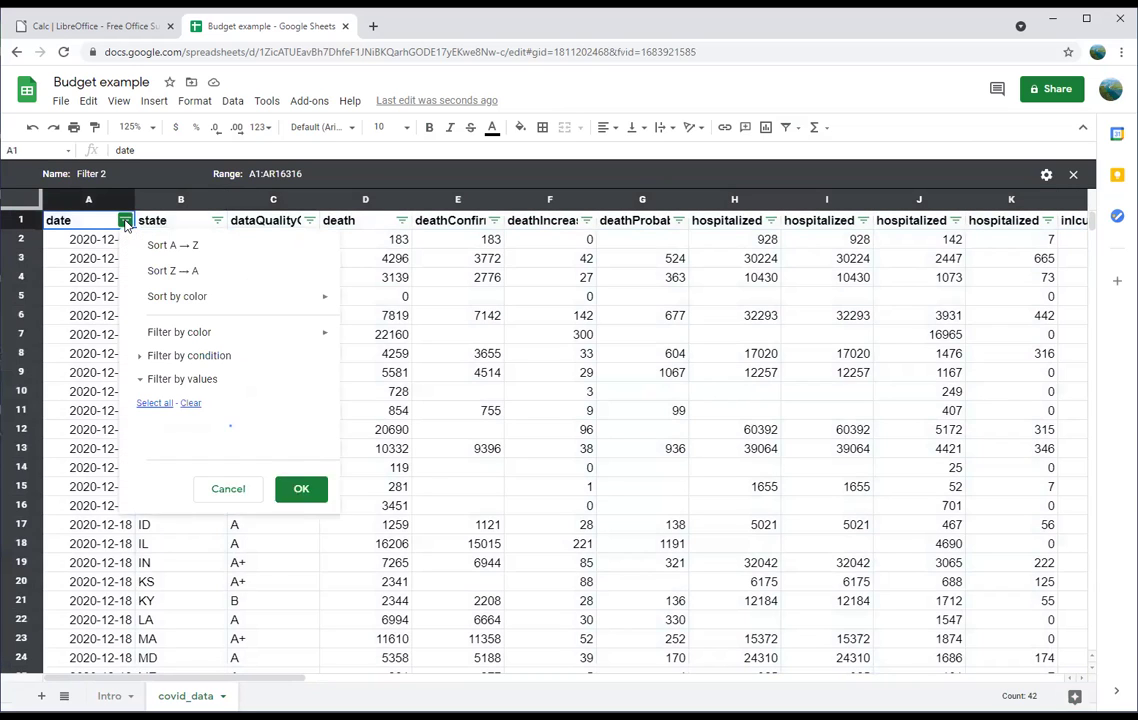
scroll(226, 485, "down", 4)
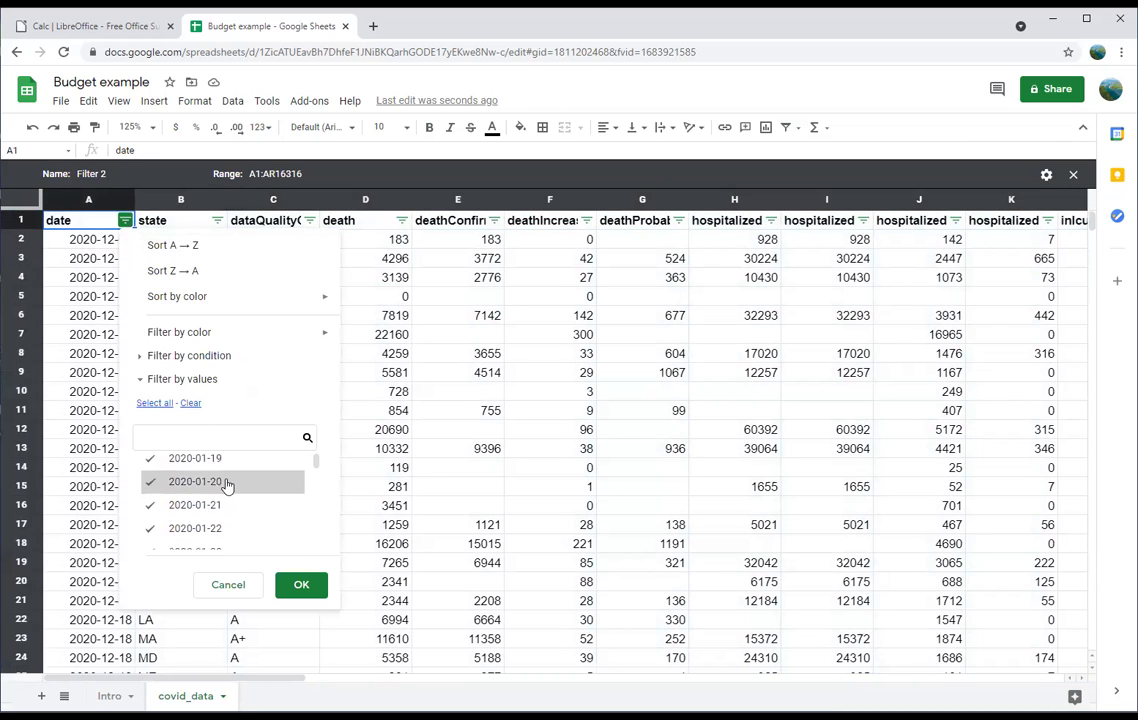
scroll(226, 485, "up", 5)
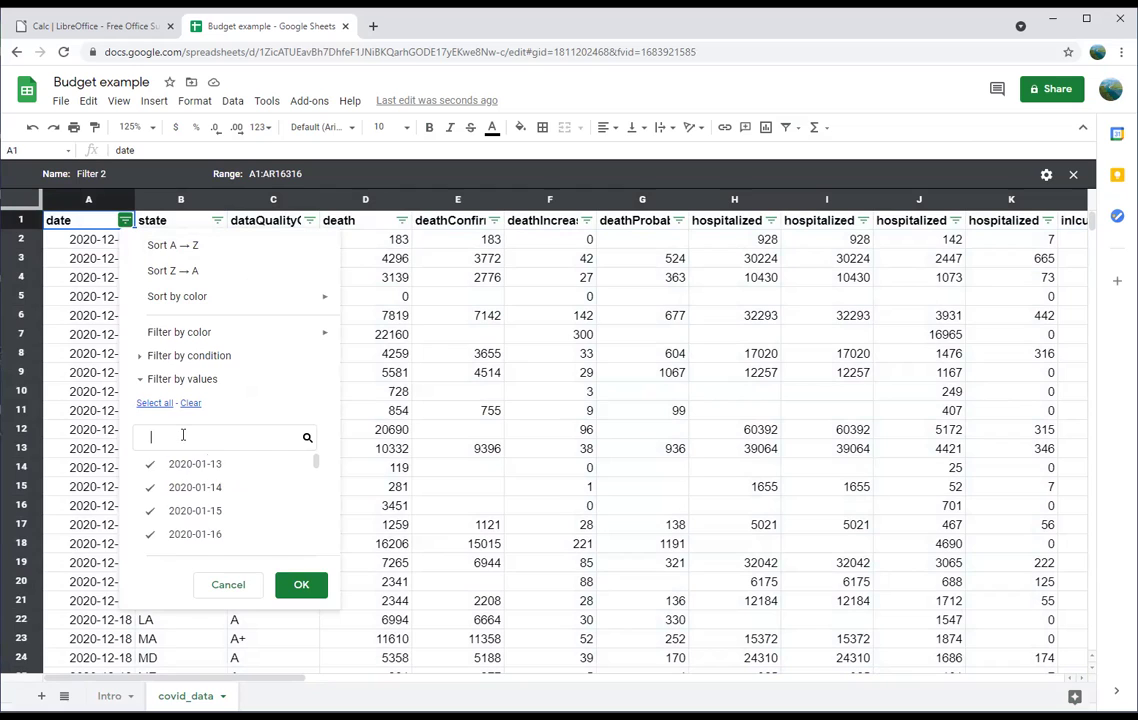
left_click(228, 584)
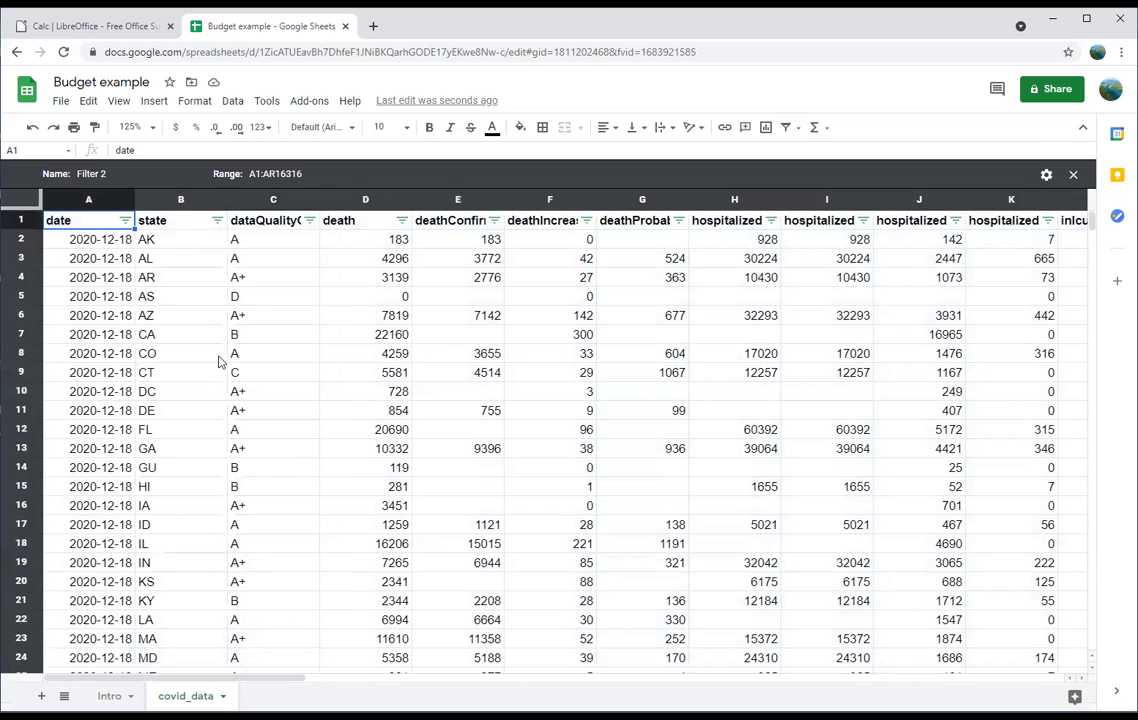
- Browse the filter values for the state and dataQualityGrade columns without changing them, and close the filter view
left_click(217, 221)
scroll(152, 503, "down", 2)
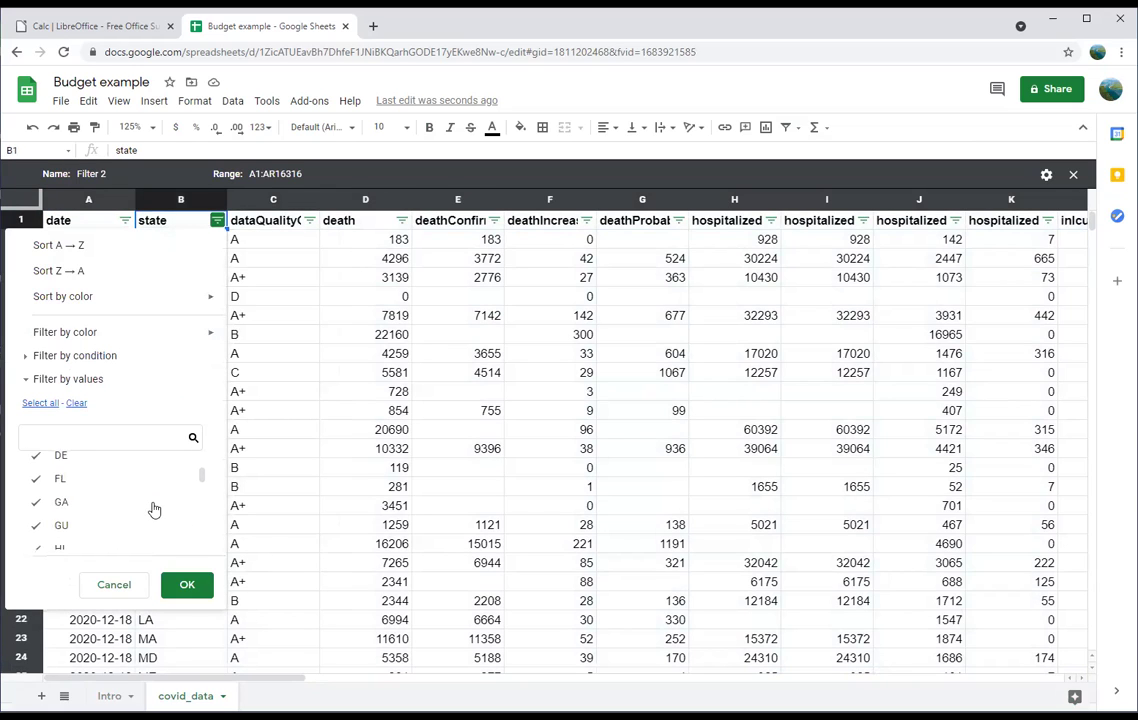
left_click(114, 584)
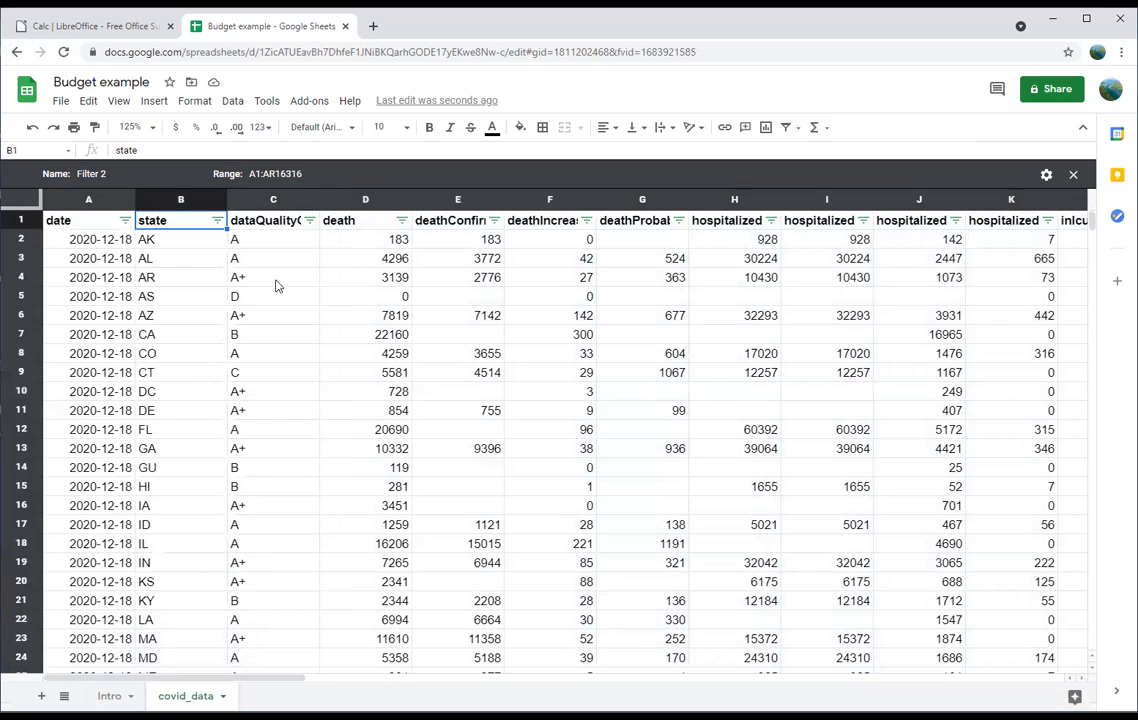
left_click(310, 221)
scroll(221, 541, "up", 3)
left_click(205, 584)
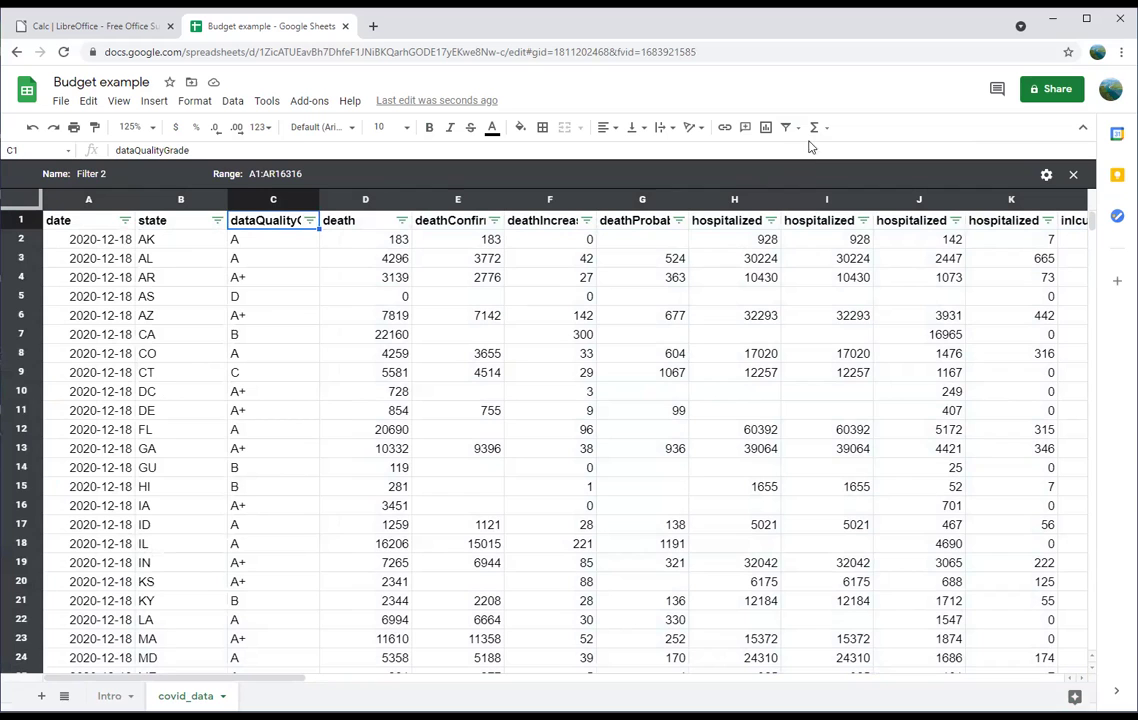
left_click(1073, 174)
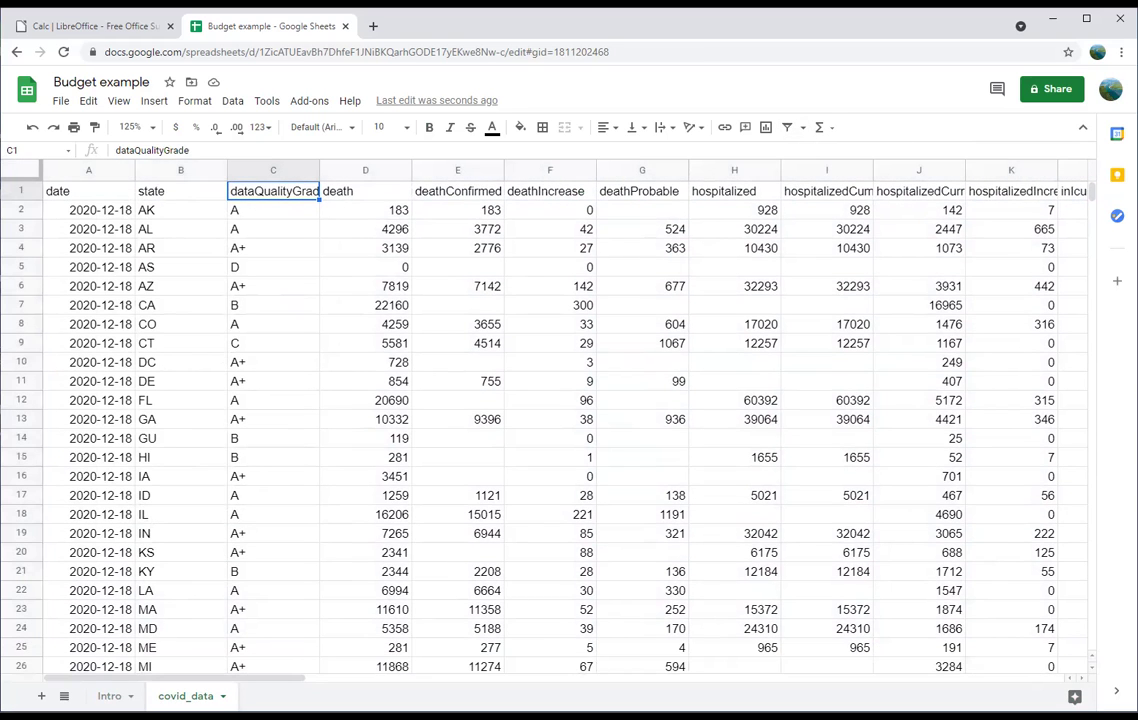
- Compare the Intro sheet's top rows with the covid_data table, and view the row options for covid_data row 10
left_click(109, 695)
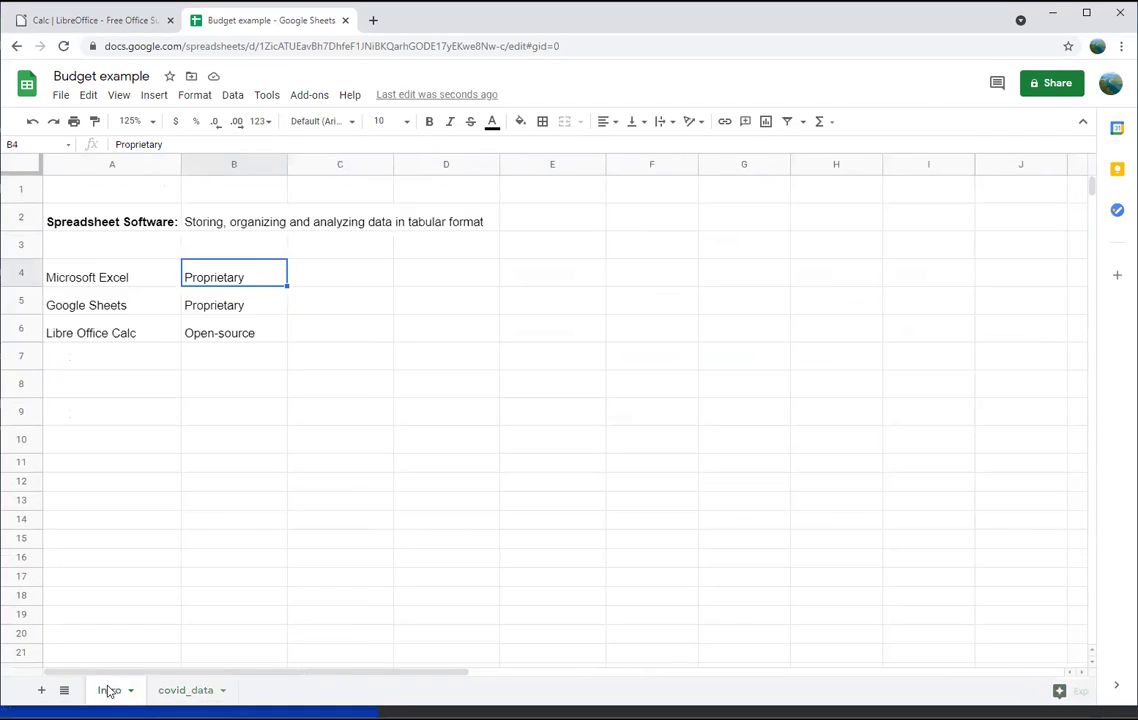
left_click(346, 283)
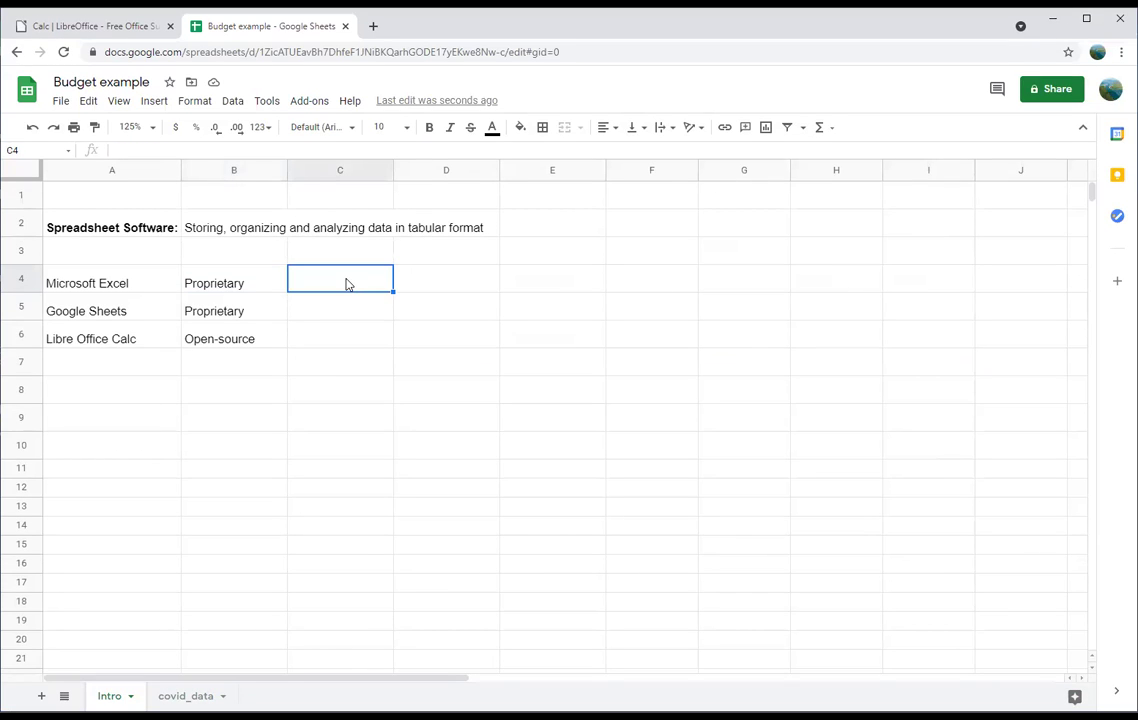
left_click(147, 222)
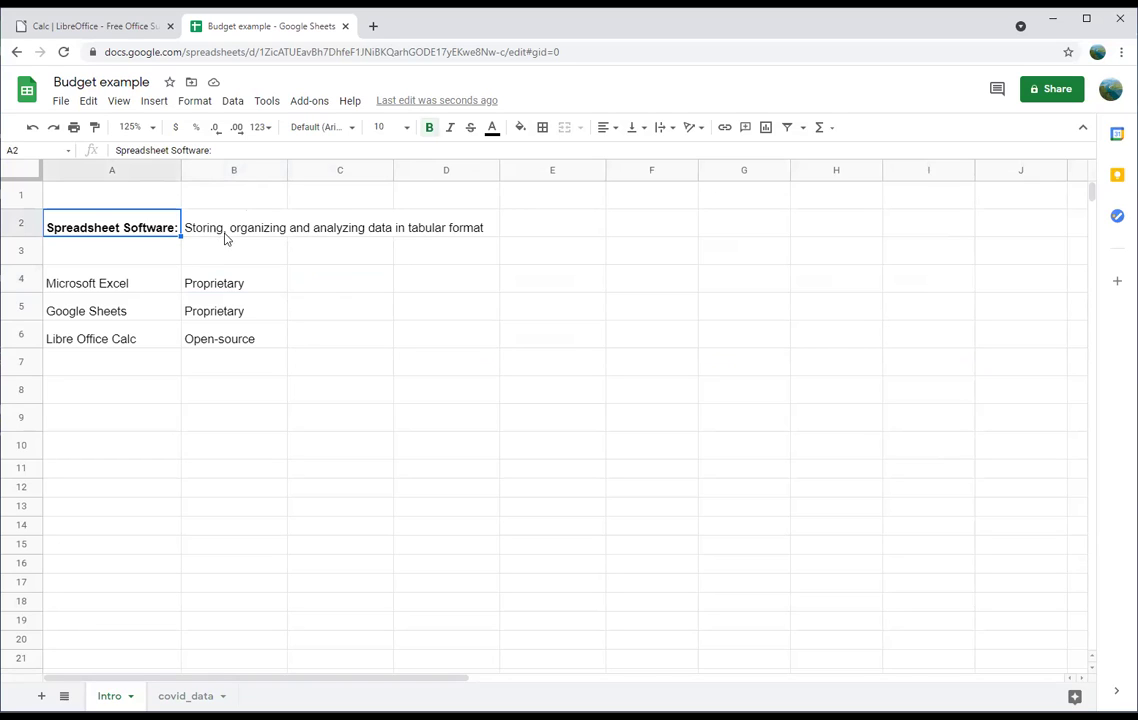
left_click(186, 696)
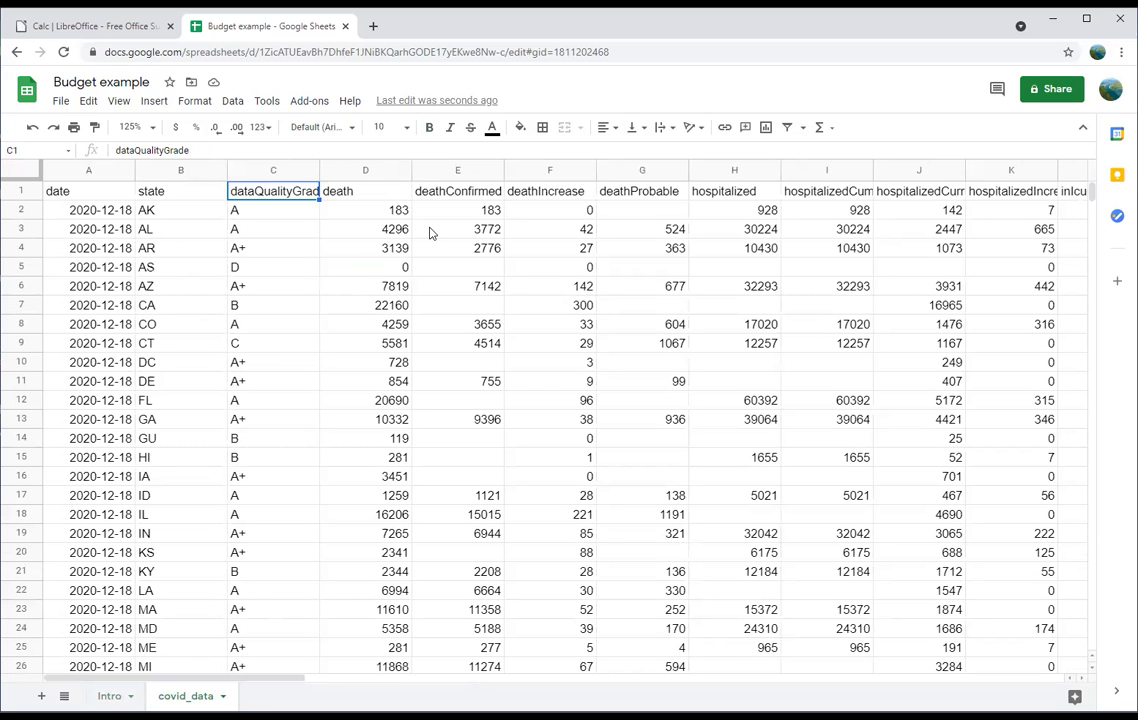
right_click(28, 362)
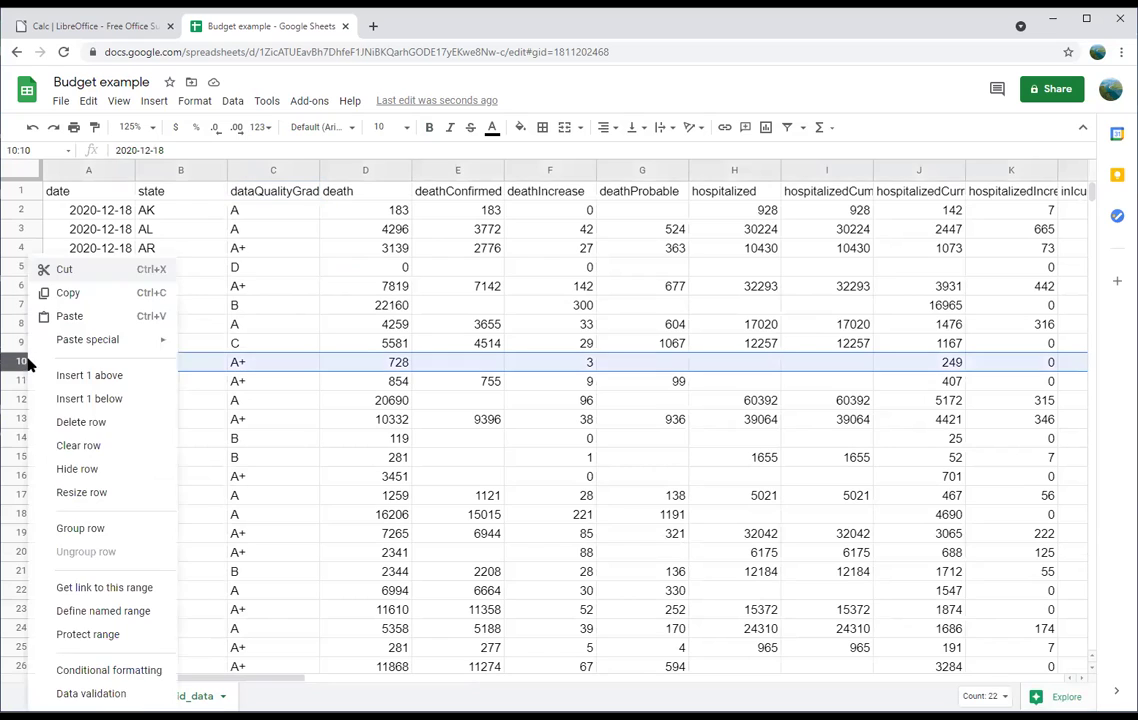
left_click(265, 628)
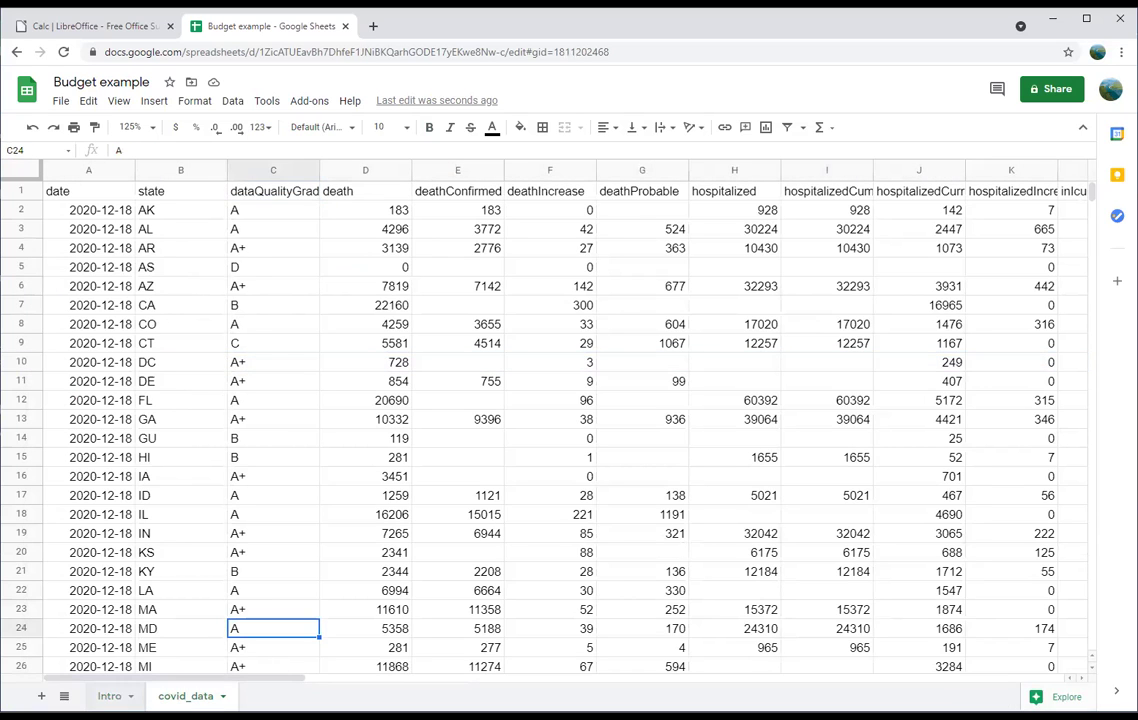
- Insert one row above the Microsoft Excel row on the Intro sheet
left_click(109, 696)
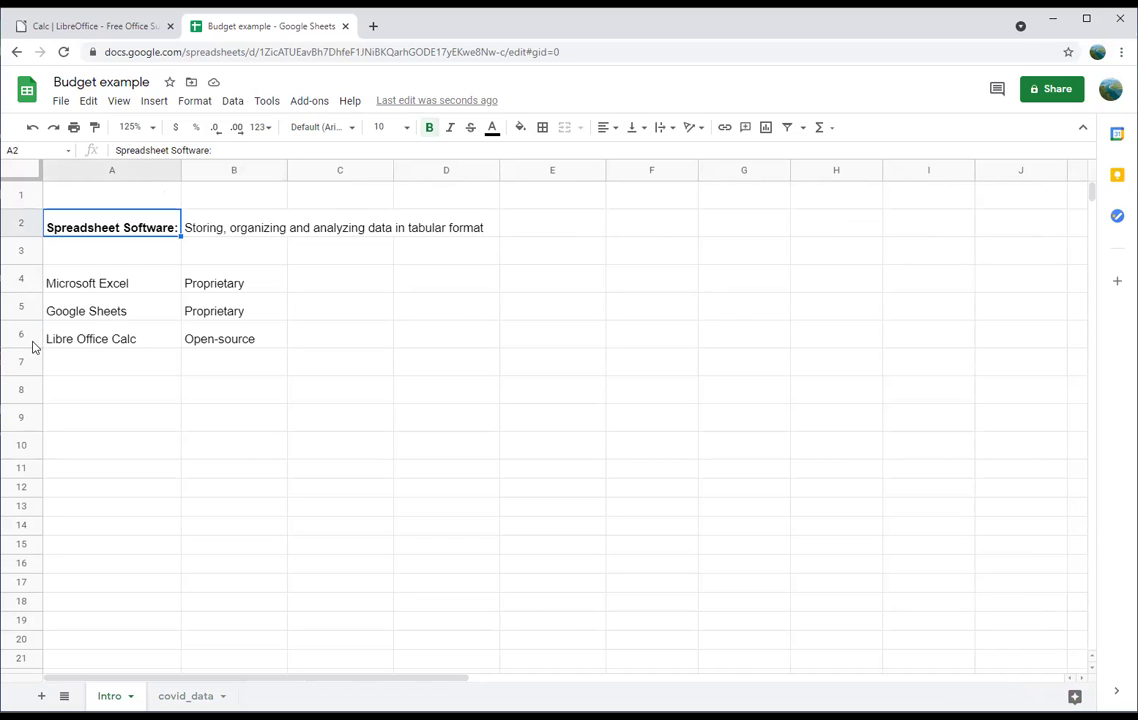
left_click(23, 282)
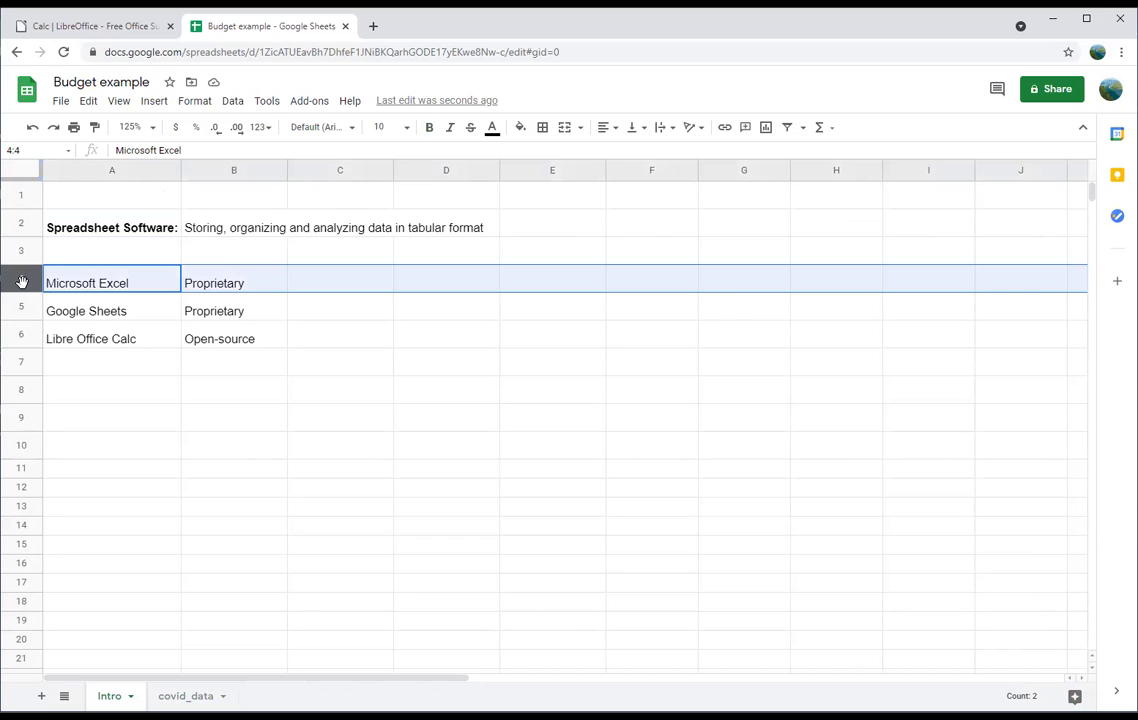
left_click(73, 232)
left_click(95, 284)
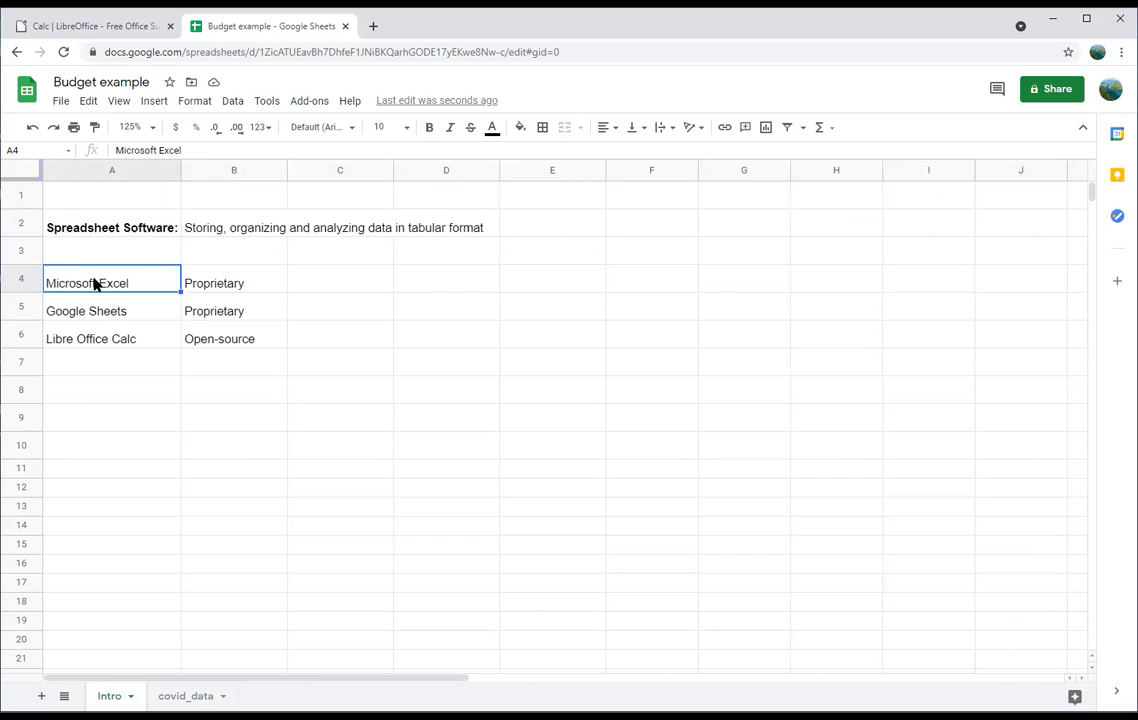
right_click(21, 283)
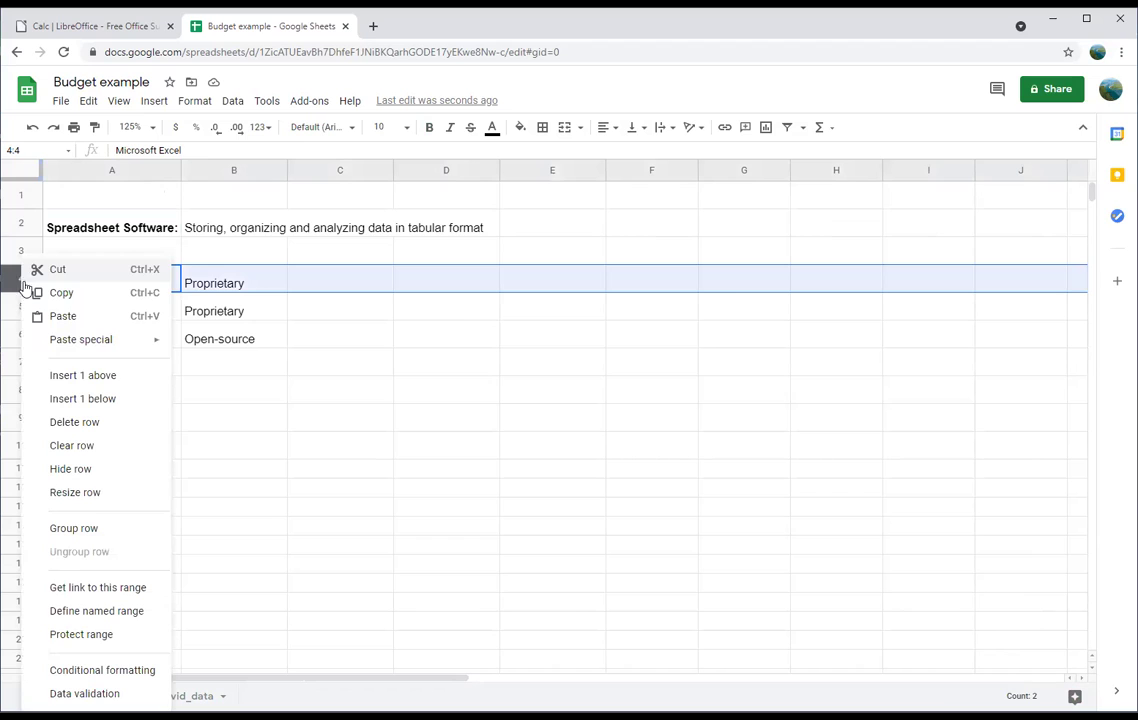
left_click(62, 384)
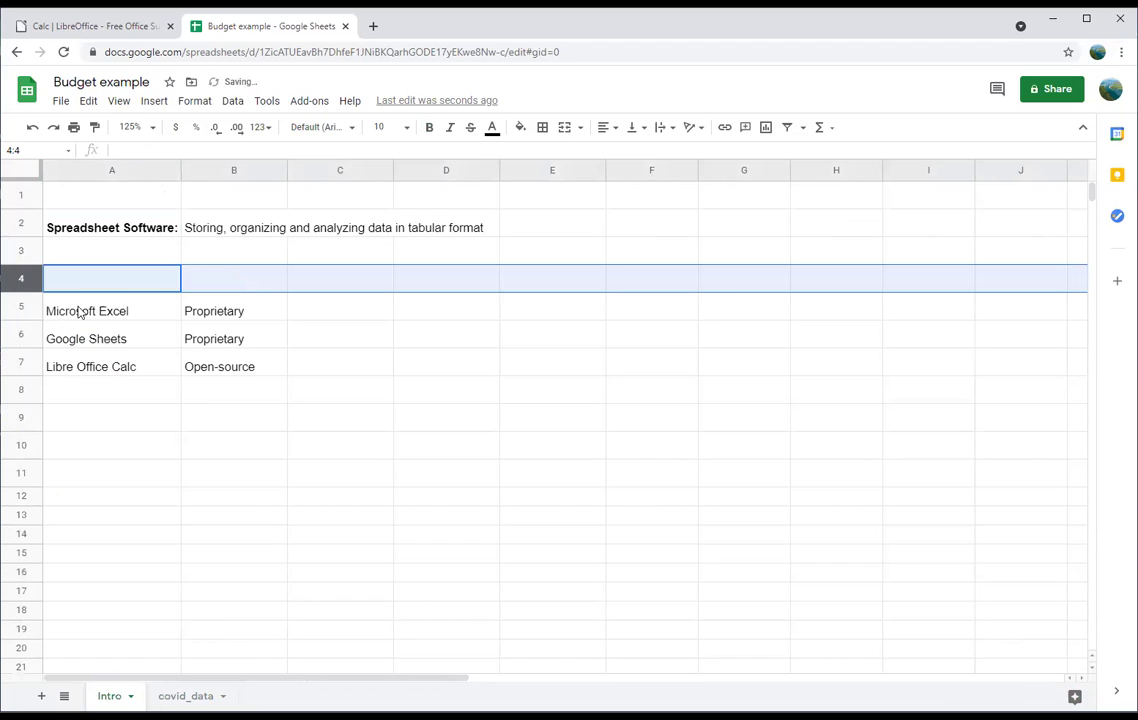
- Enter the column header Name in cell A4, above Microsoft Excel
double_click(86, 276)
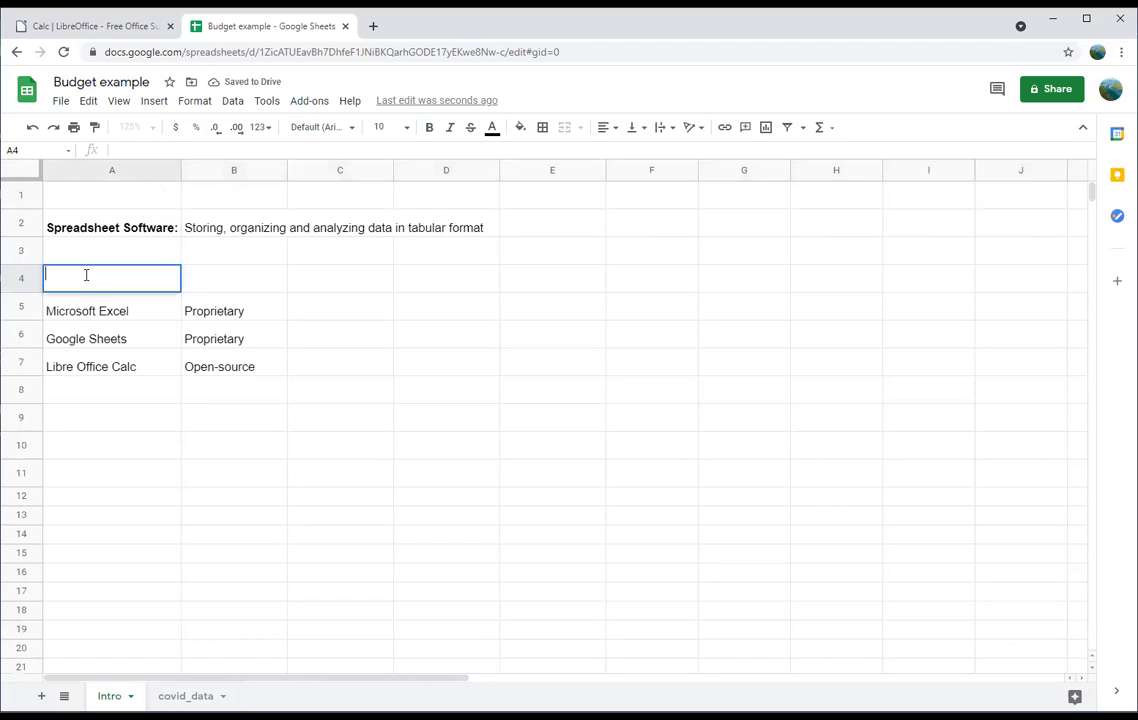
type("Name")
key("Tab")
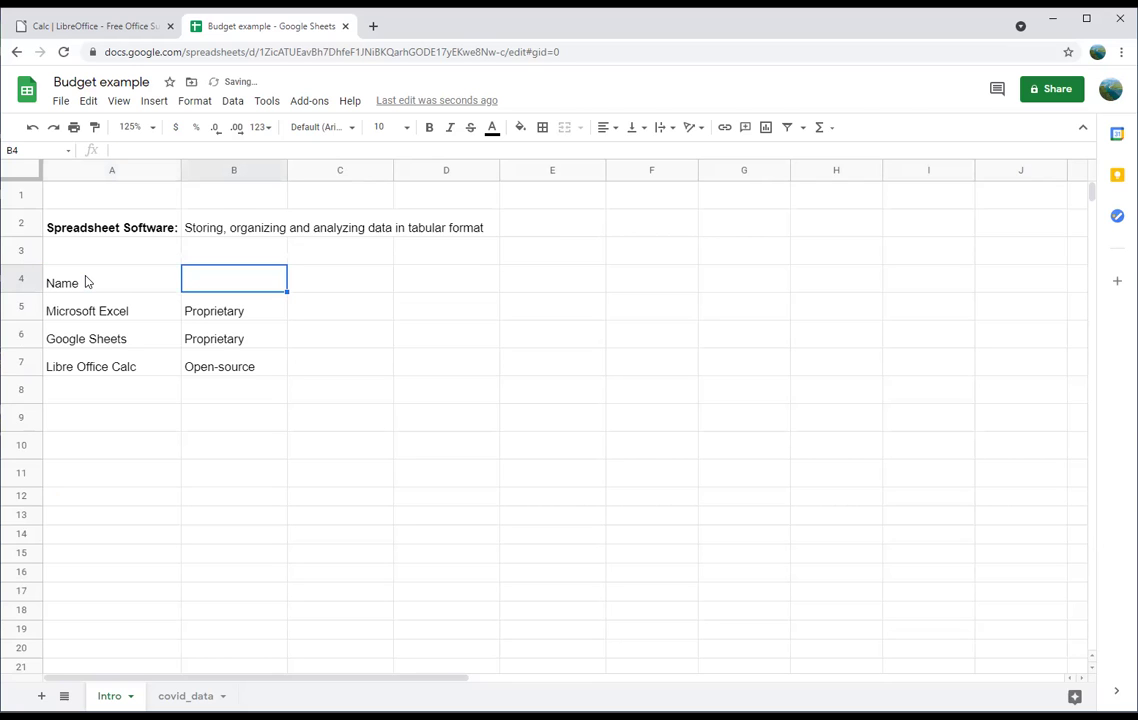
- Enter the column headers Type, Year Developed and Cost in cells B4 to D4 of the Intro sheet
type("Type")
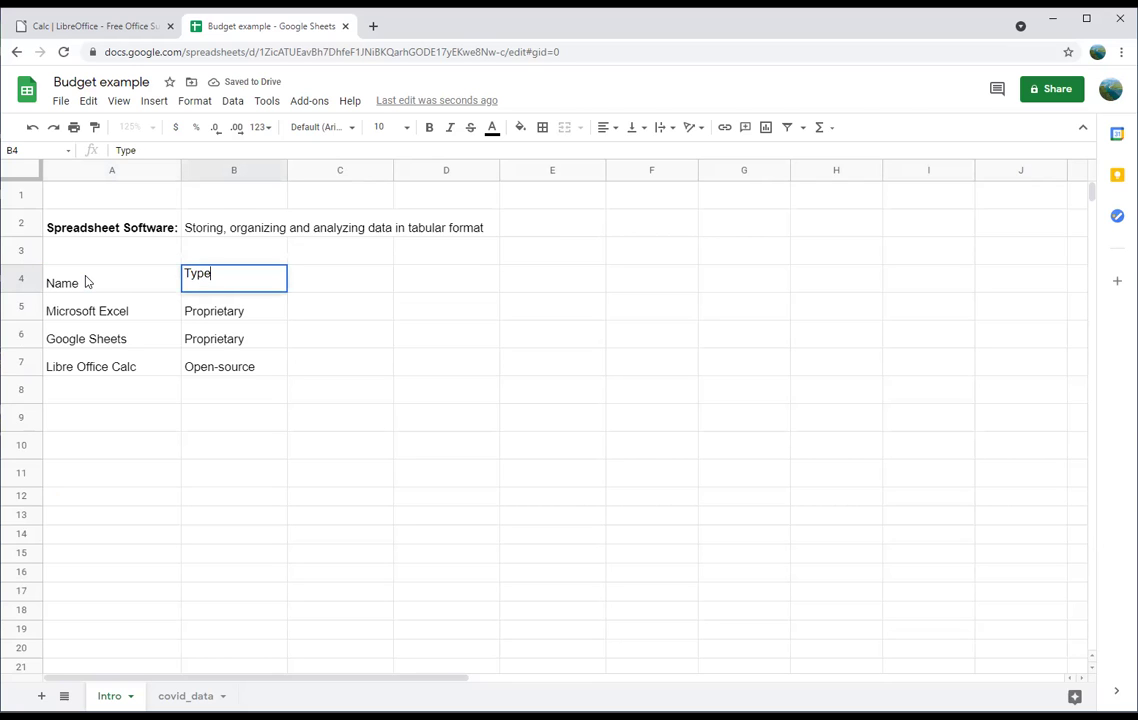
key("Tab")
type("Year")
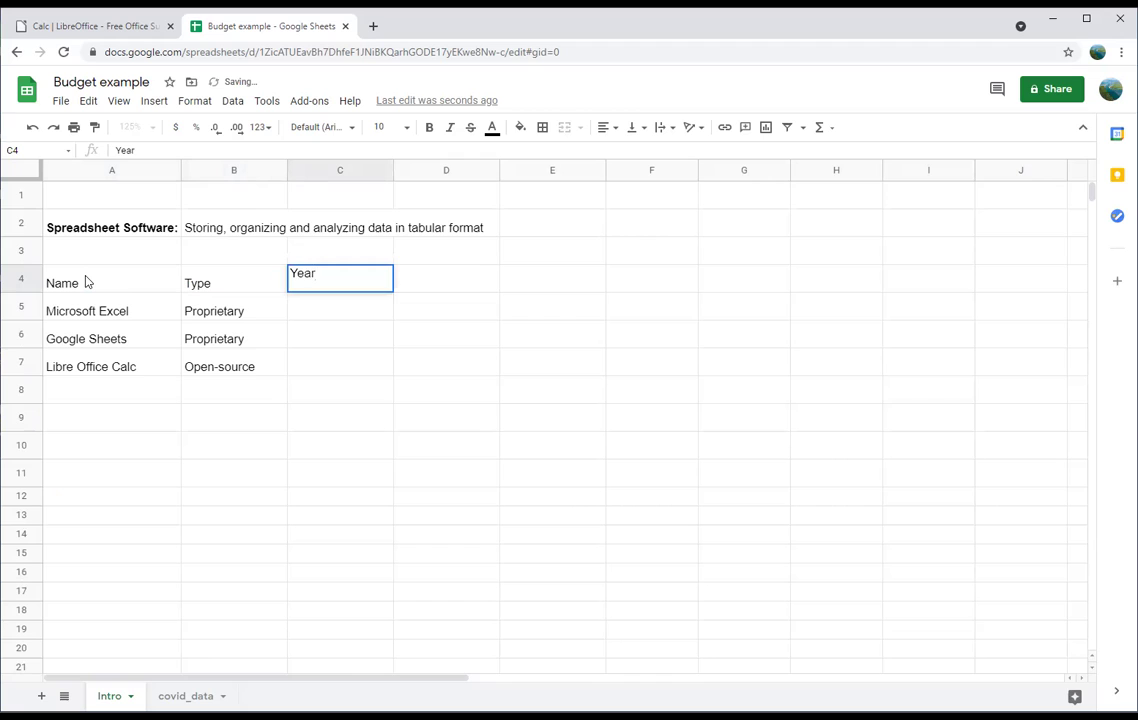
type(" Developed")
key("Tab")
type("Cost")
left_click(559, 350)
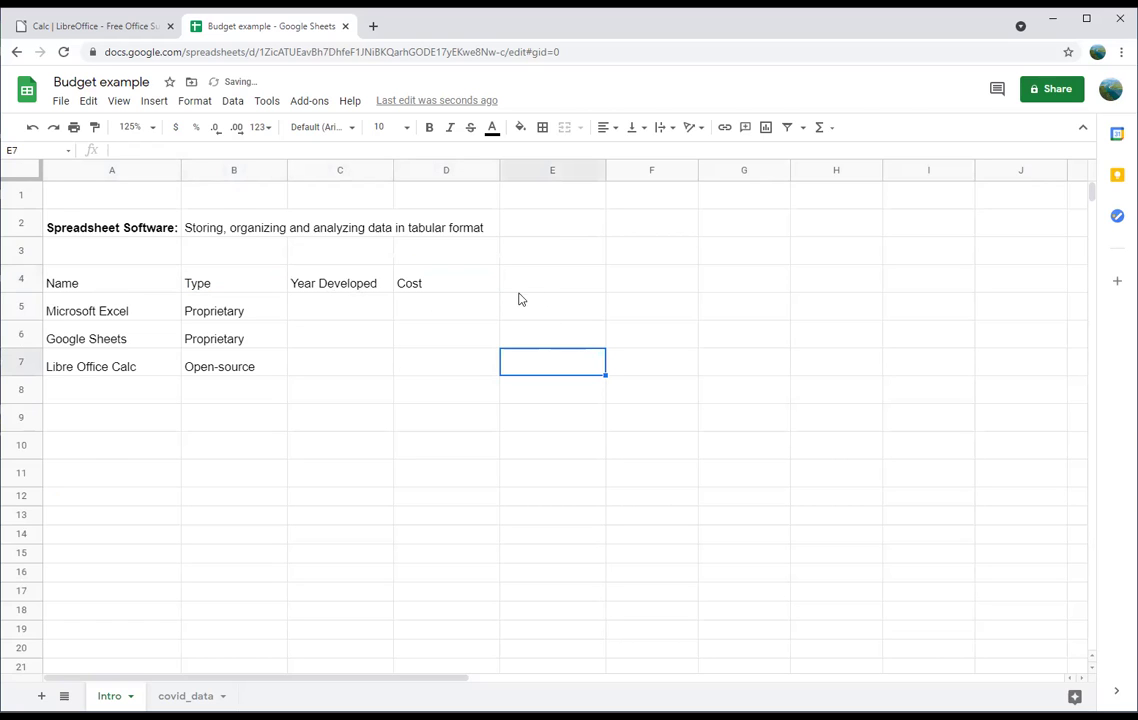
- Make the header cells A4:D4 bold and center their text horizontally
left_click_drag(449, 280, 110, 286)
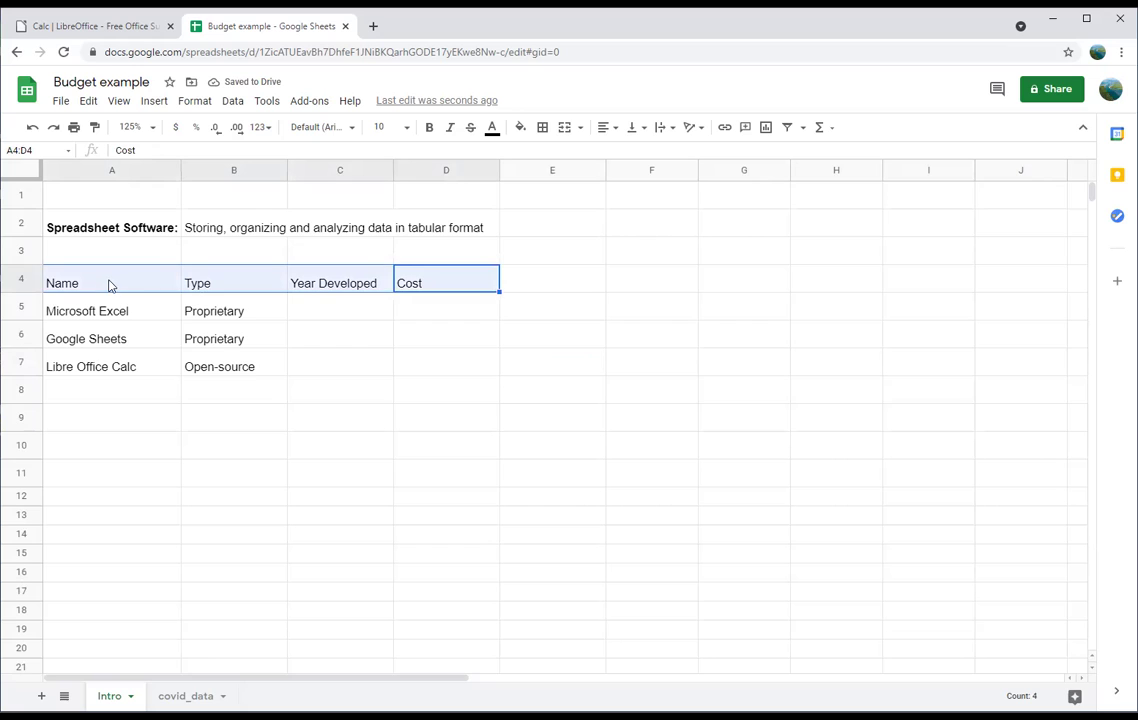
left_click(431, 128)
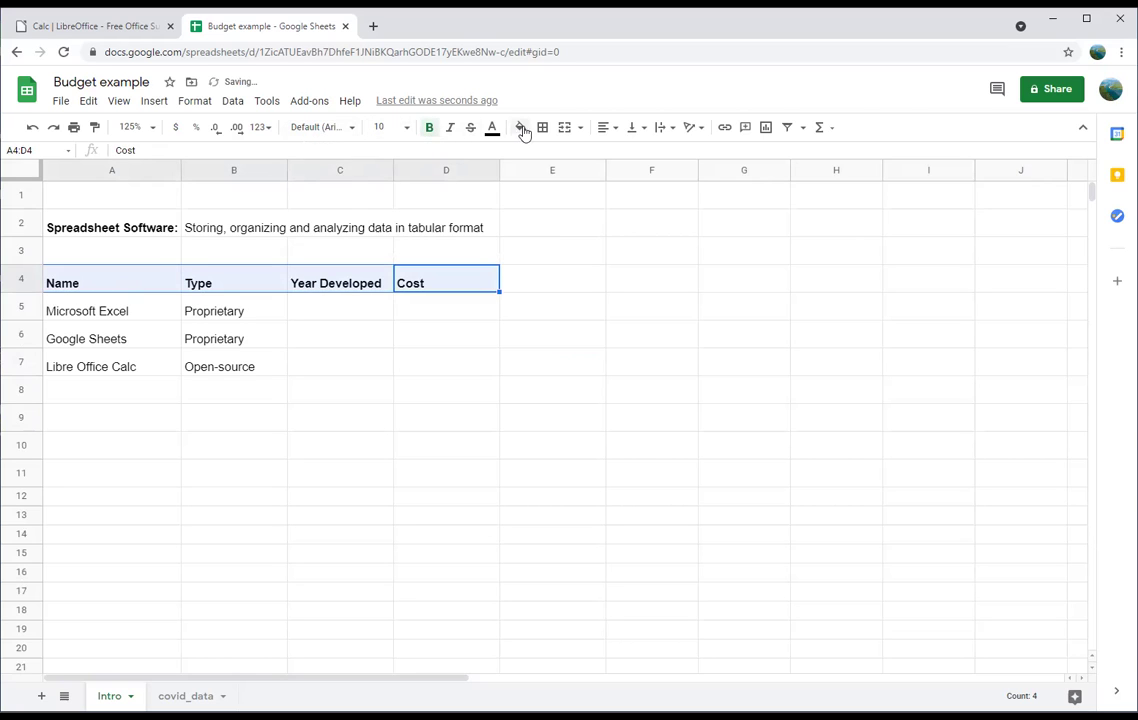
left_click(608, 128)
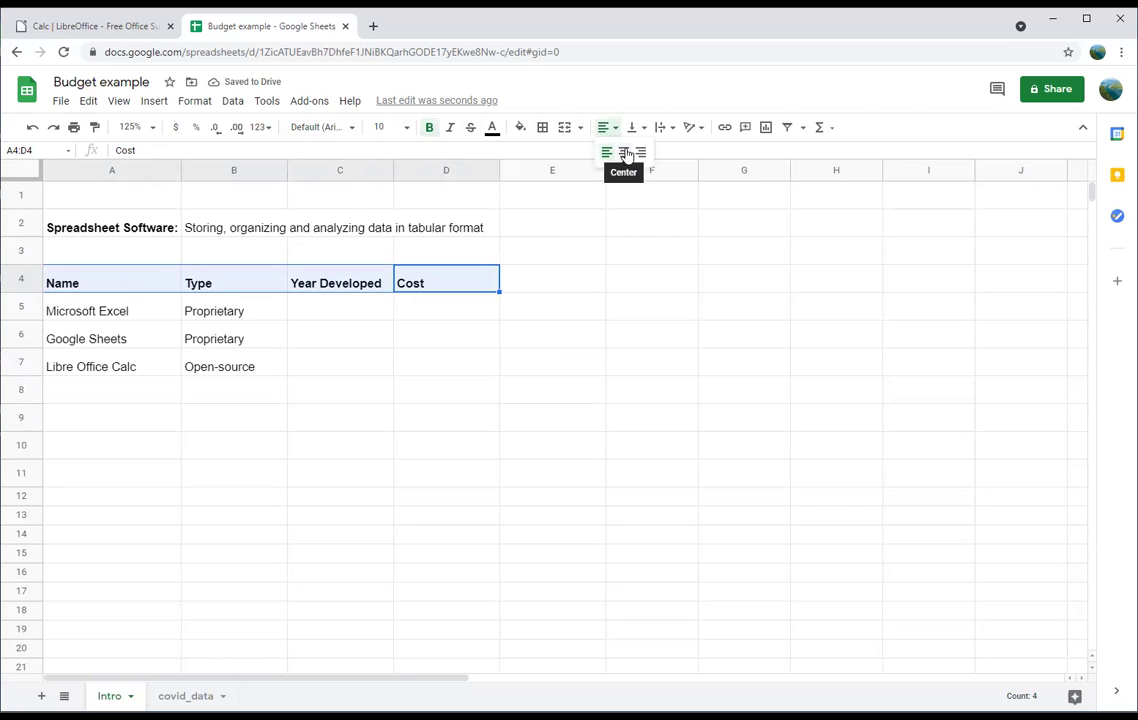
left_click(624, 153)
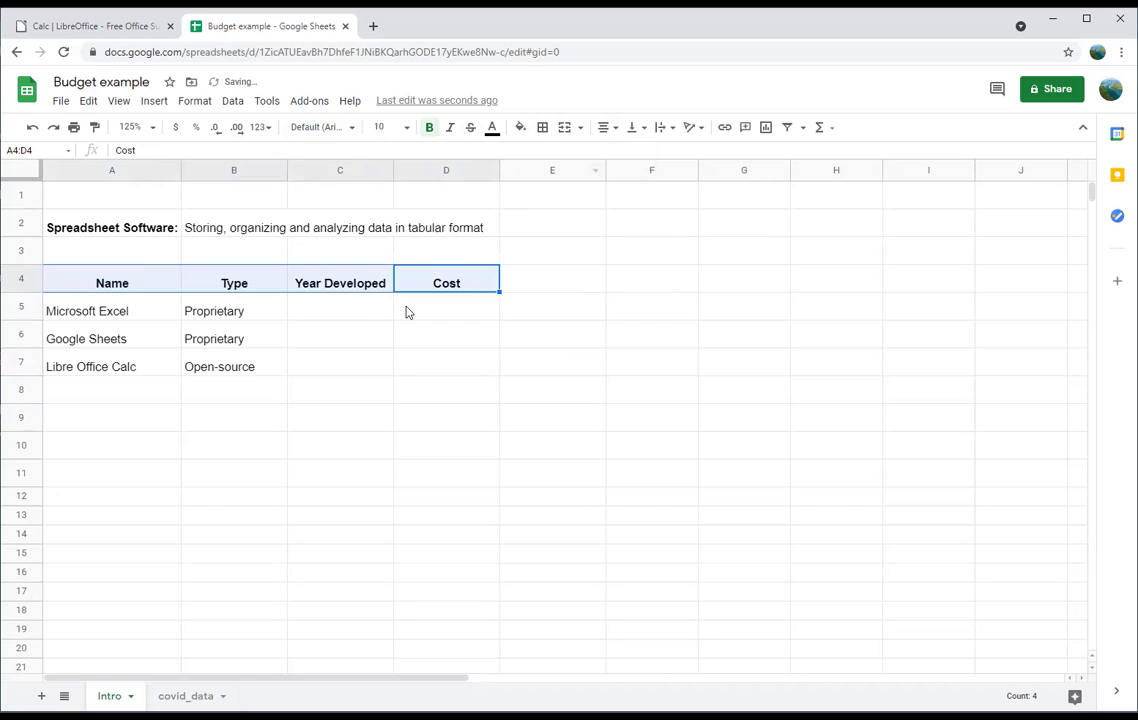
left_click(380, 362)
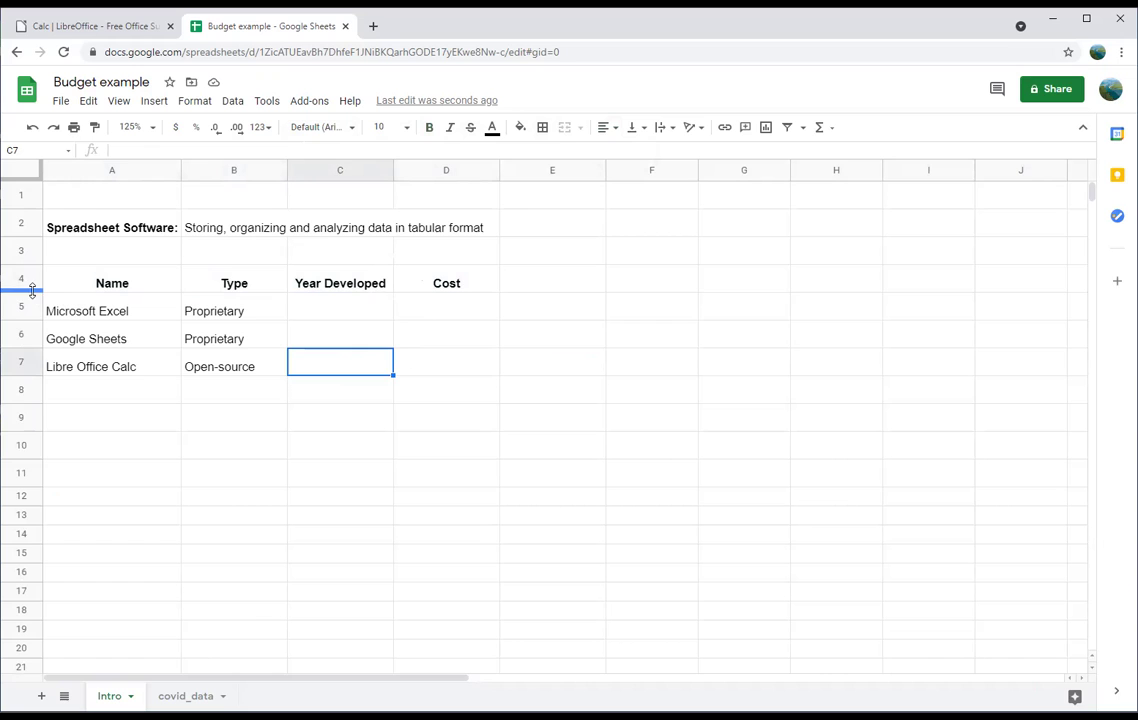
- Insert one row above the CT row (row 9) on the covid_data sheet
left_click(185, 695)
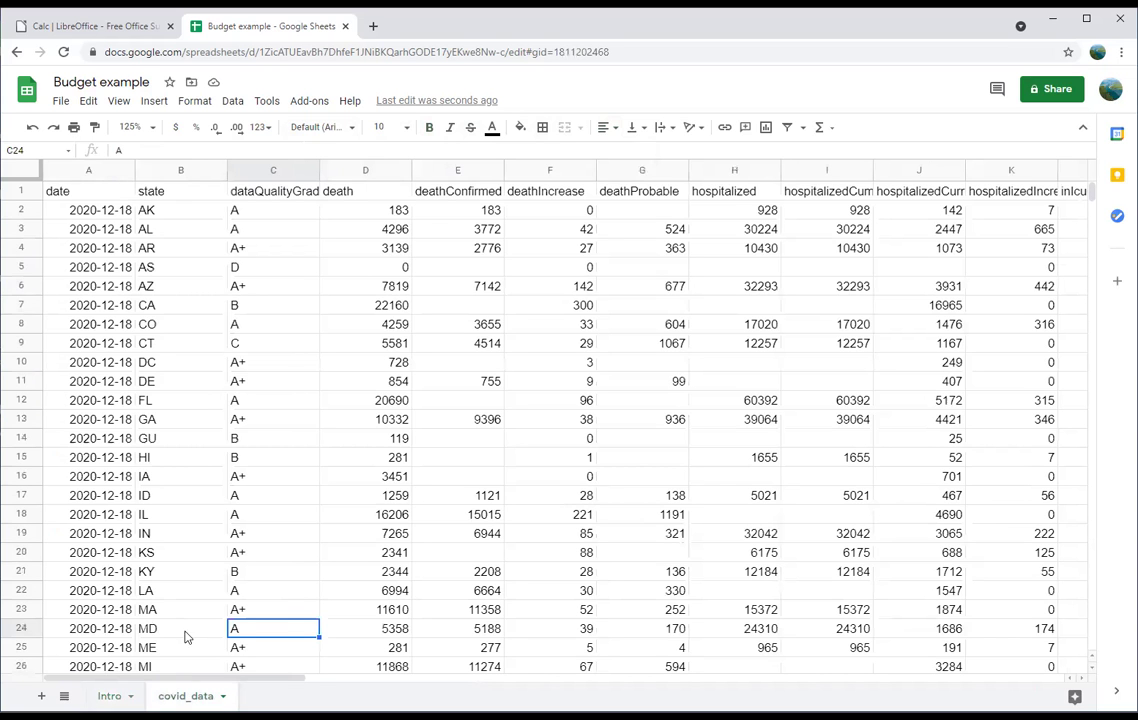
left_click(22, 323)
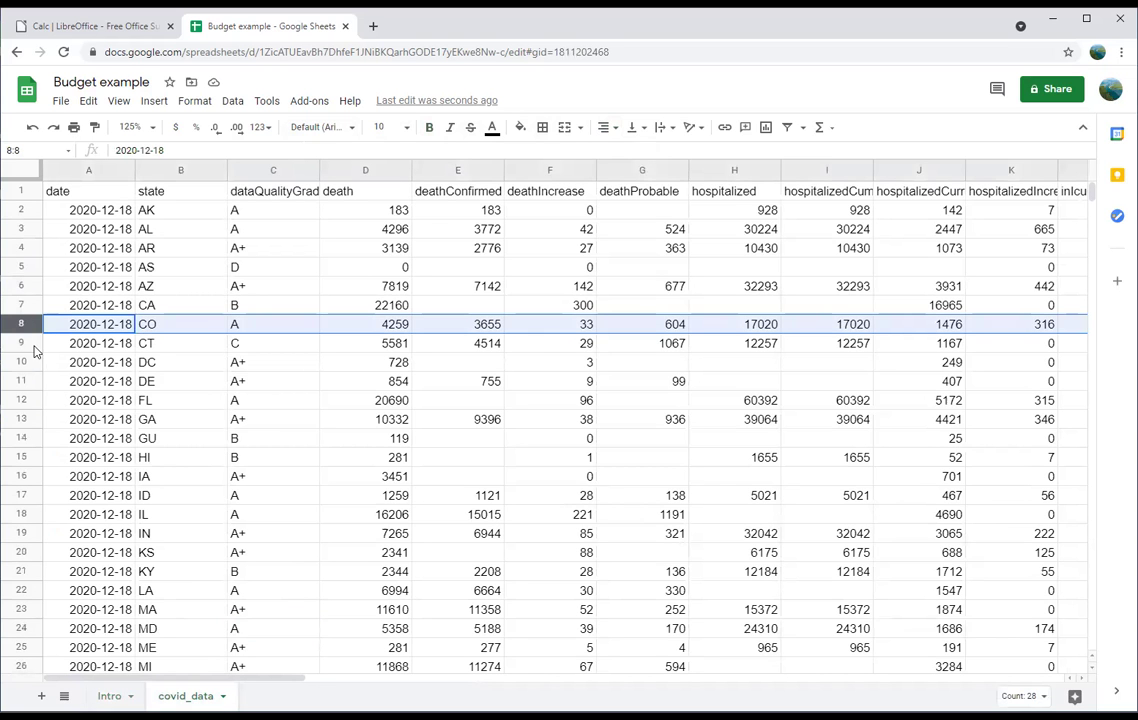
right_click(27, 347)
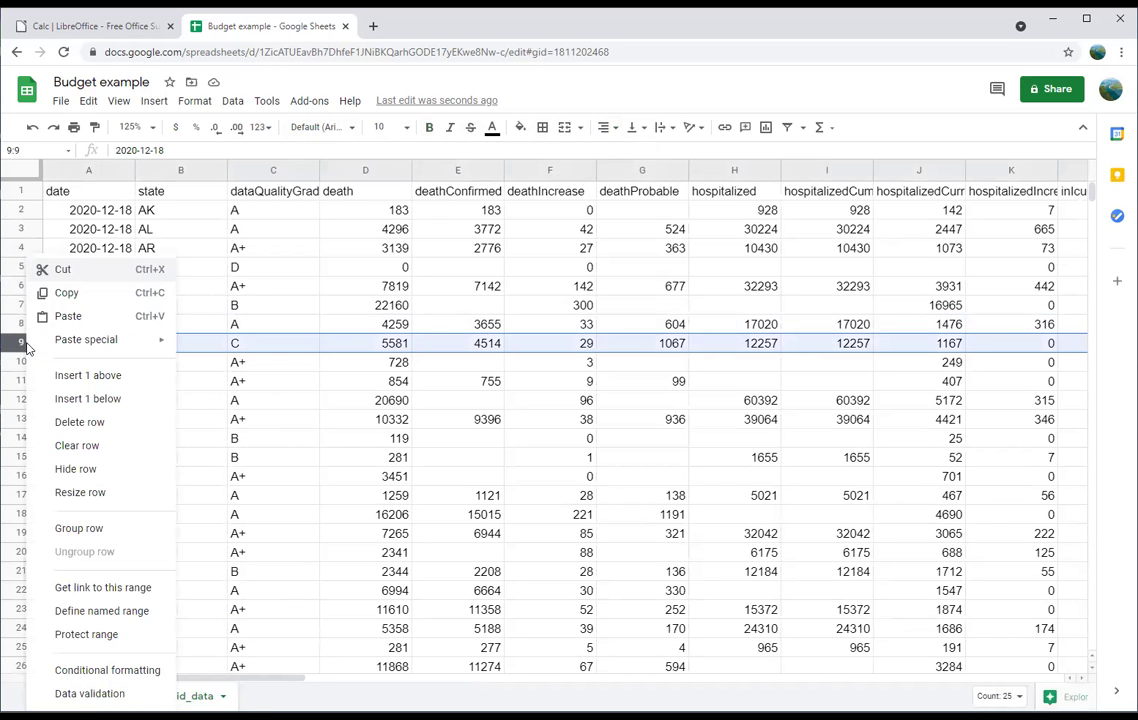
left_click(80, 376)
left_click(72, 345)
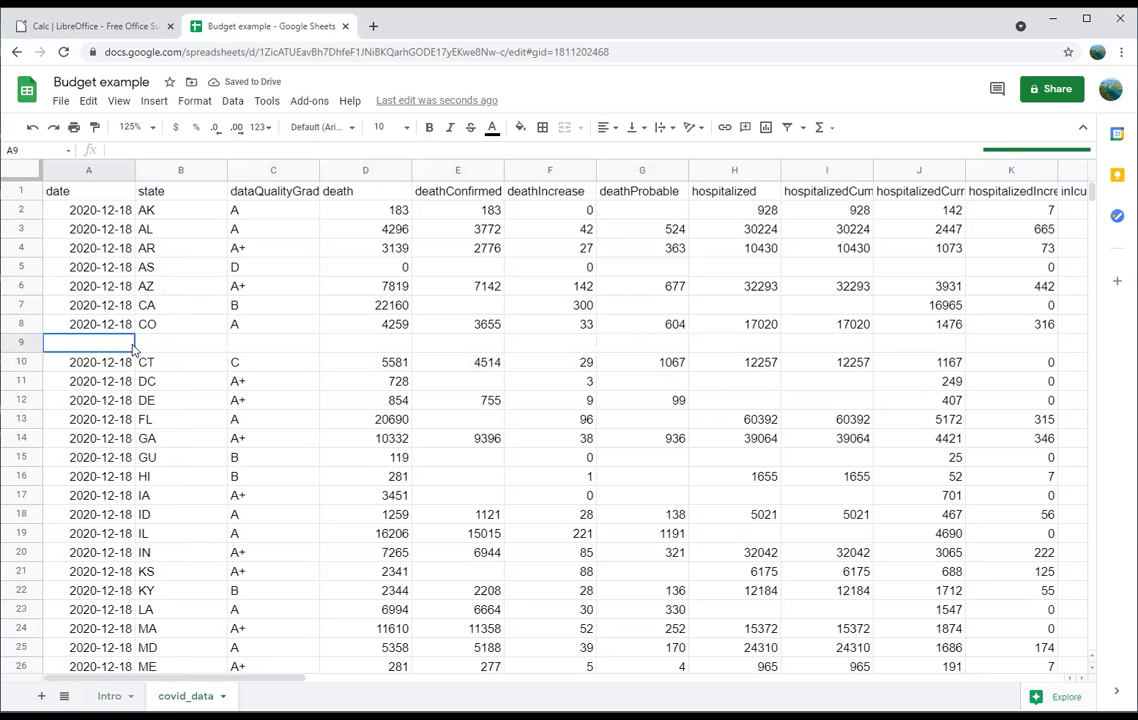
- Enter Date in cell A9 of the blank covid_data row, and clear the cell again
type("D")
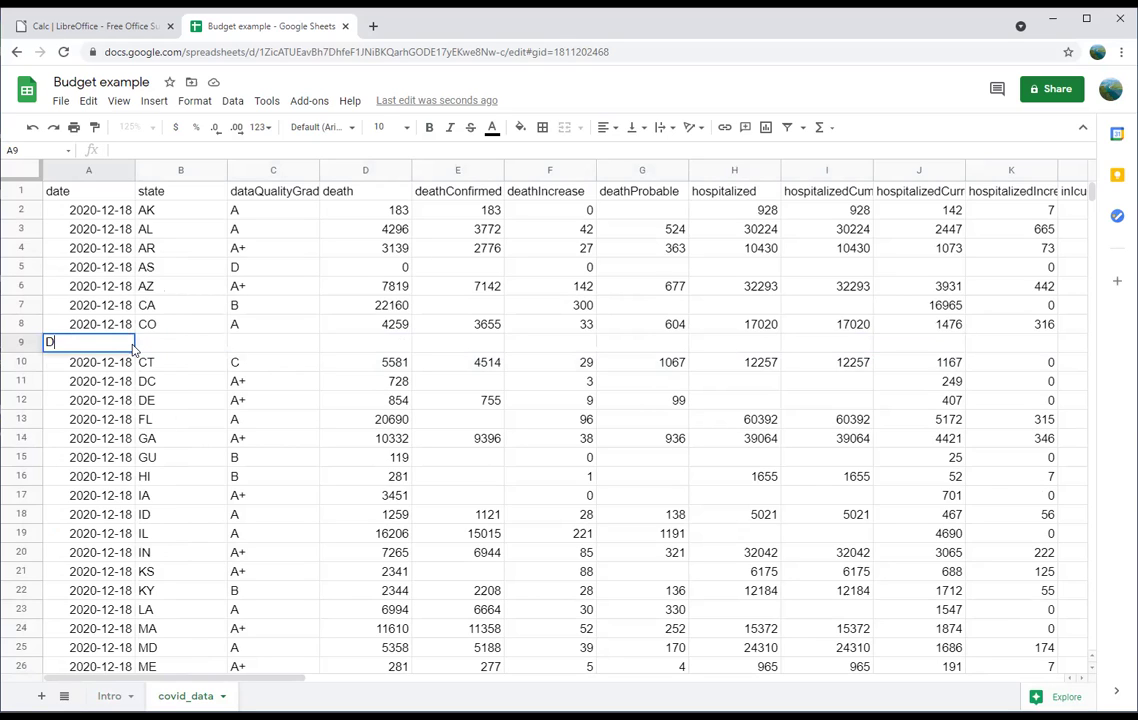
key("Tab")
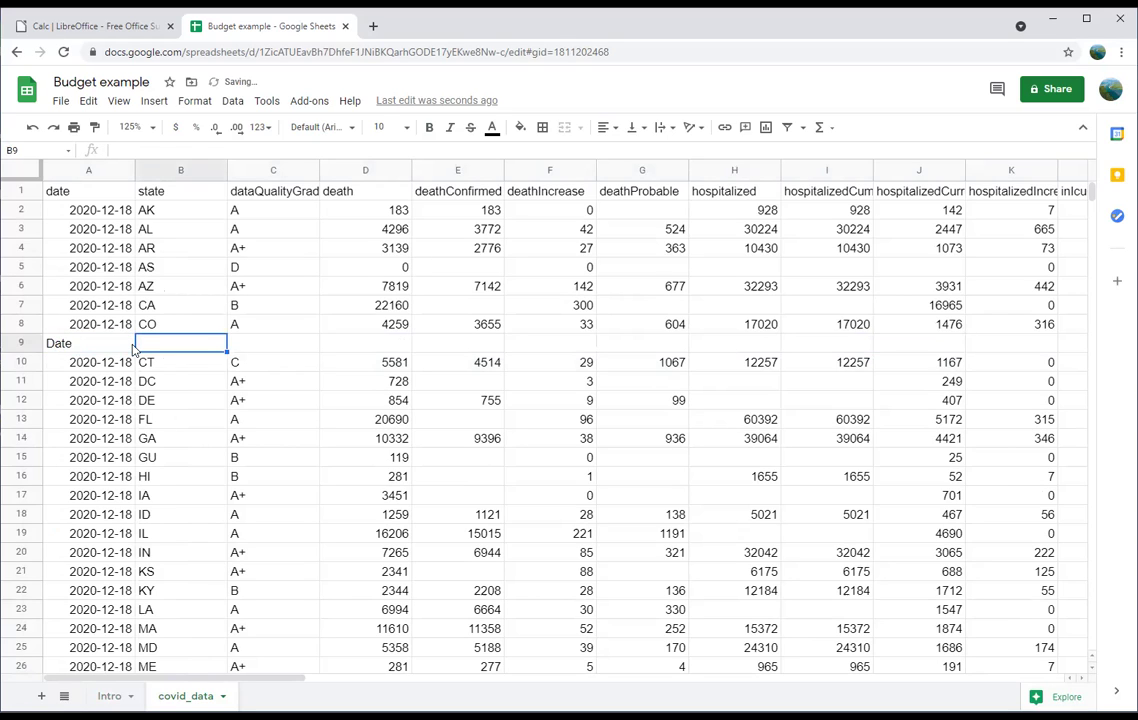
left_click(100, 348)
key("Delete")
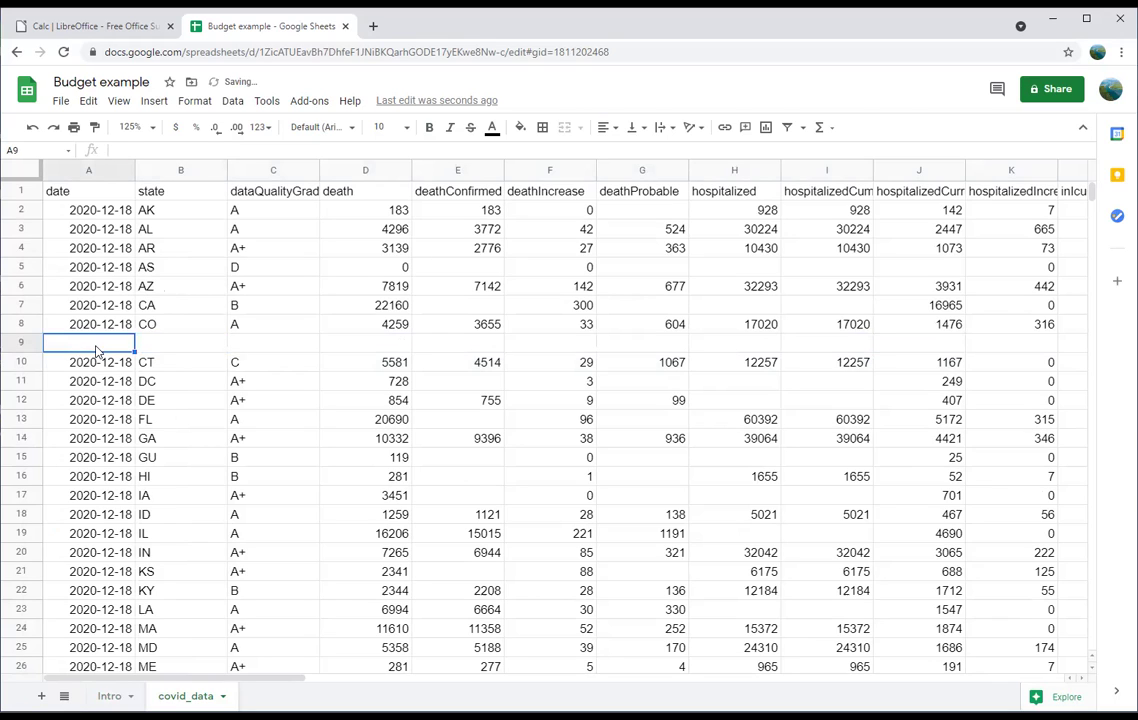
left_click(72, 365)
left_click(83, 349)
- Apply an outer border around the table A4:D7 on the Intro sheet
left_click(109, 695)
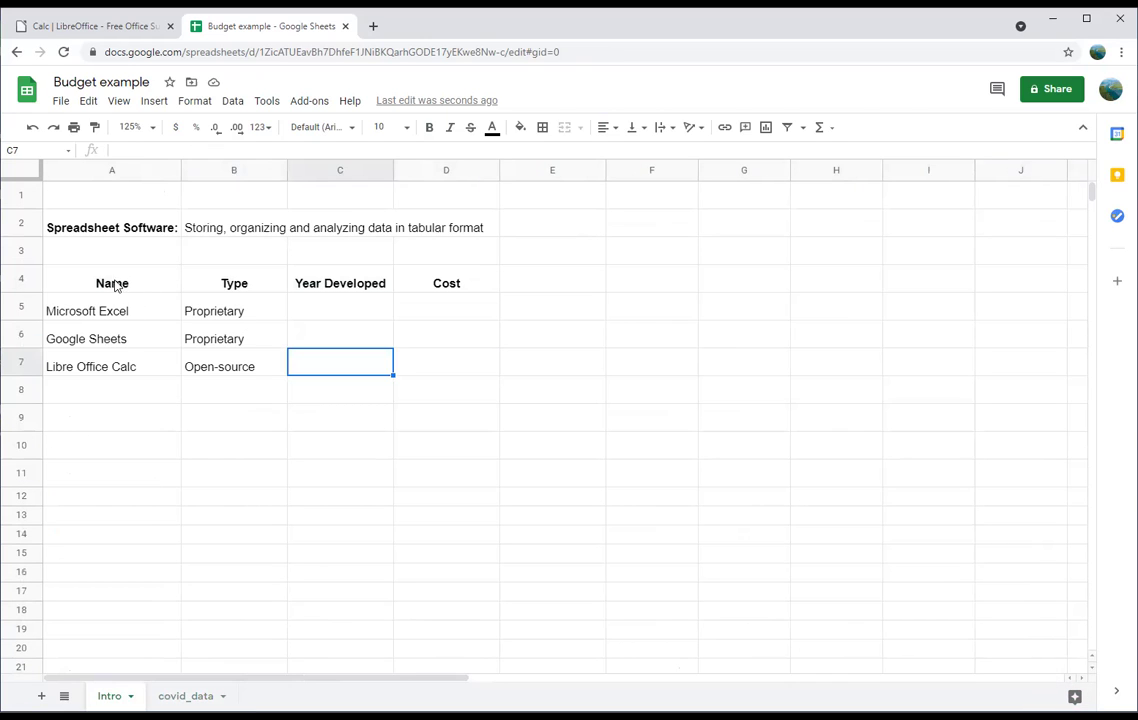
left_click_drag(85, 275, 443, 371)
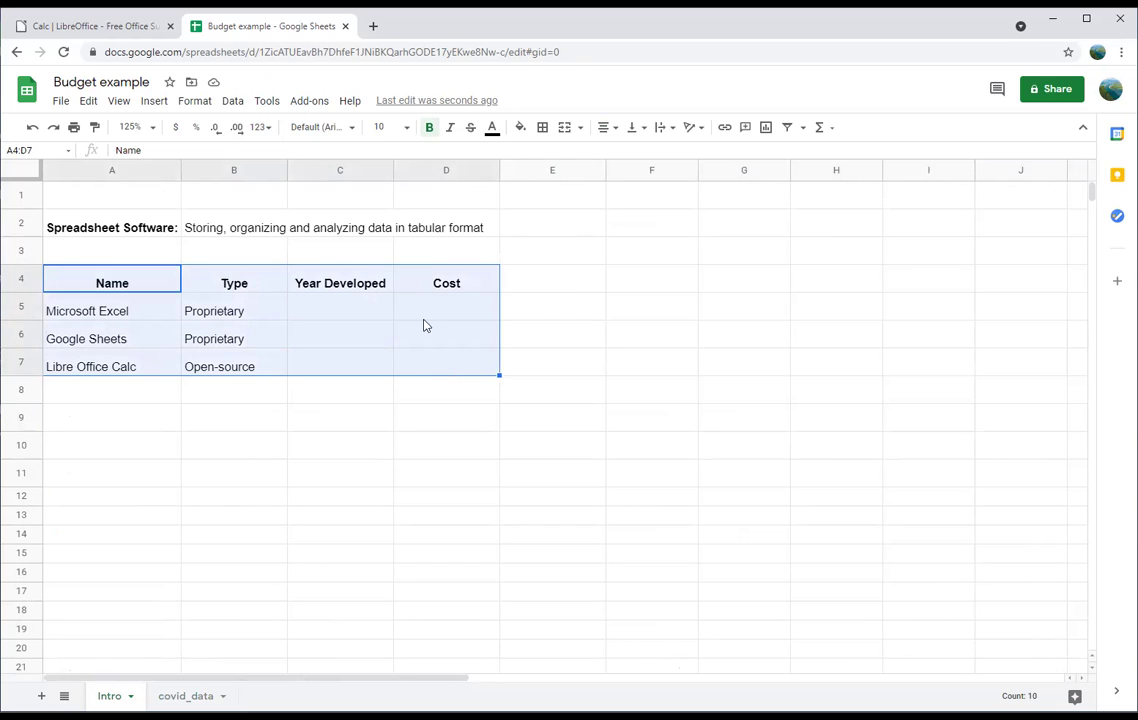
left_click(543, 128)
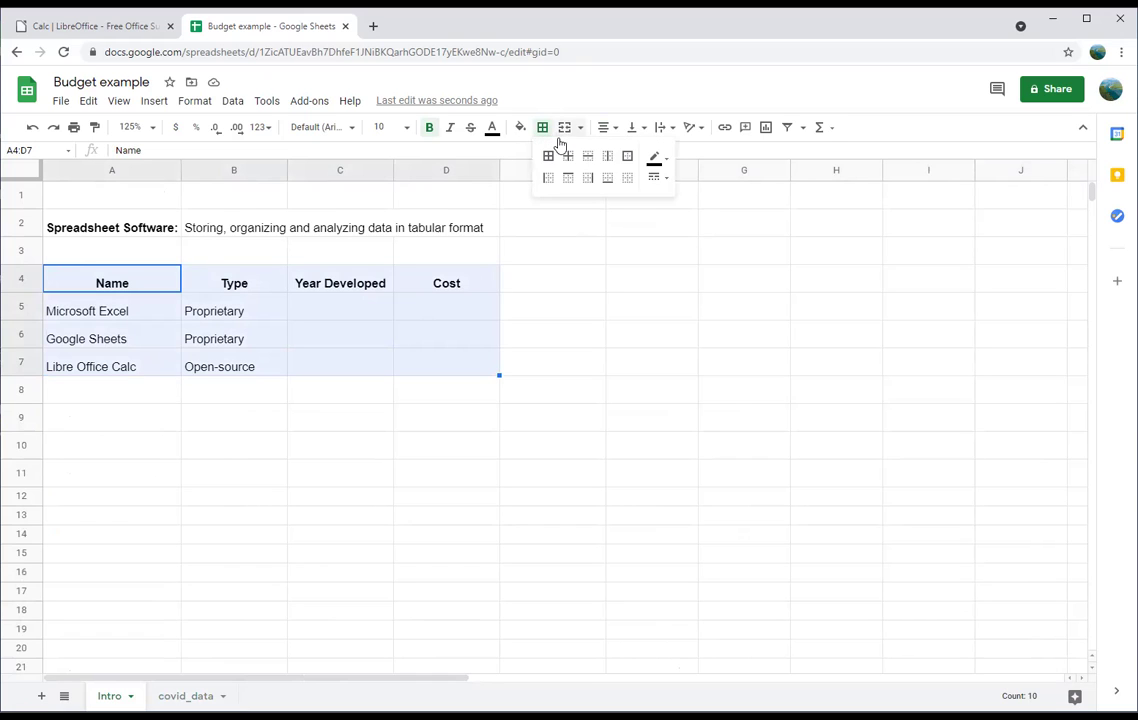
left_click(628, 157)
left_click(505, 363)
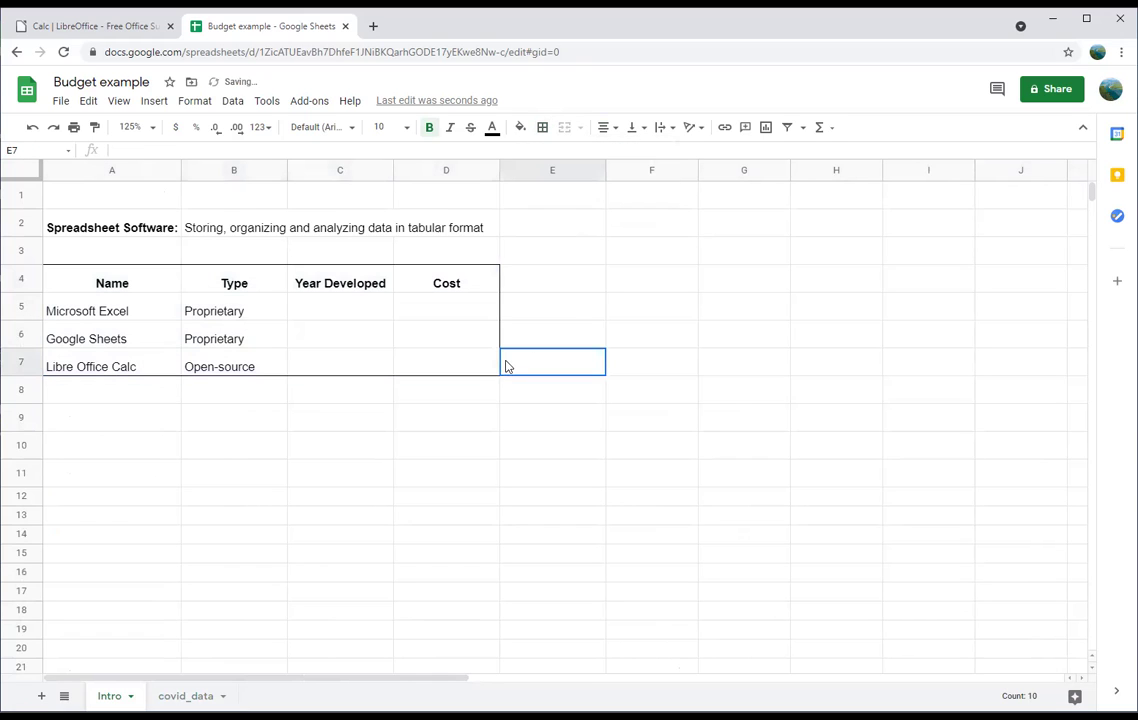
left_click_drag(163, 282, 375, 362)
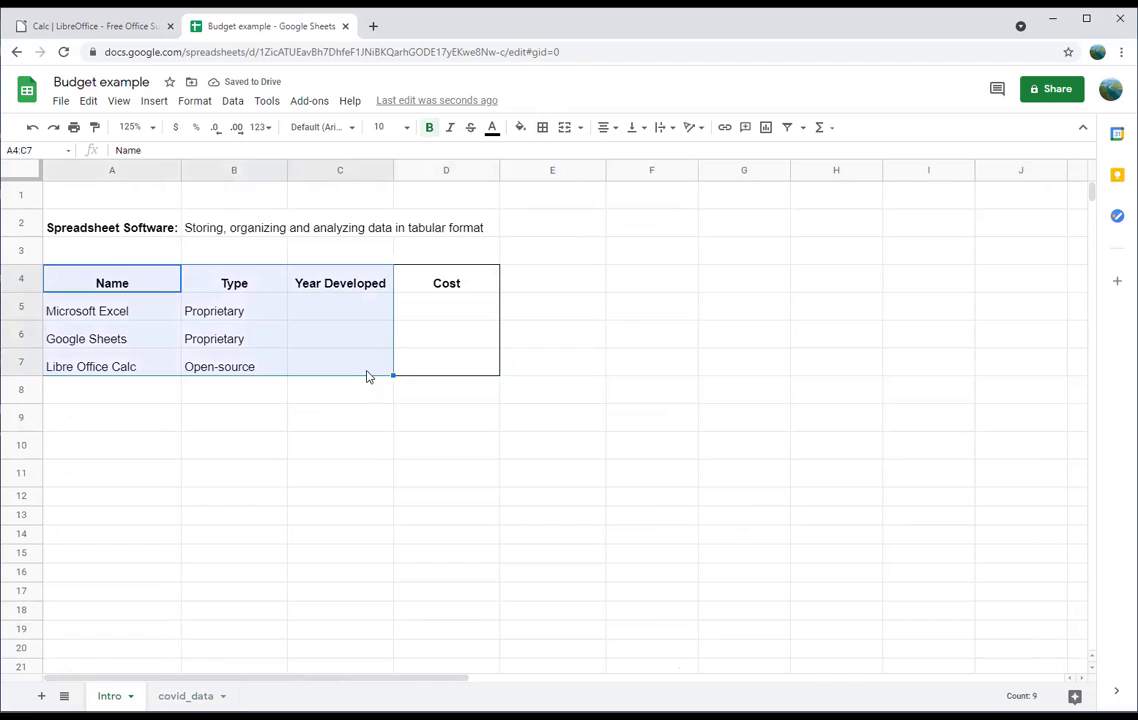
left_click(368, 386)
- Copy the bordered table A4:D7 and paste the copy starting at cell F4 on the same sheet
left_click_drag(113, 280, 436, 376)
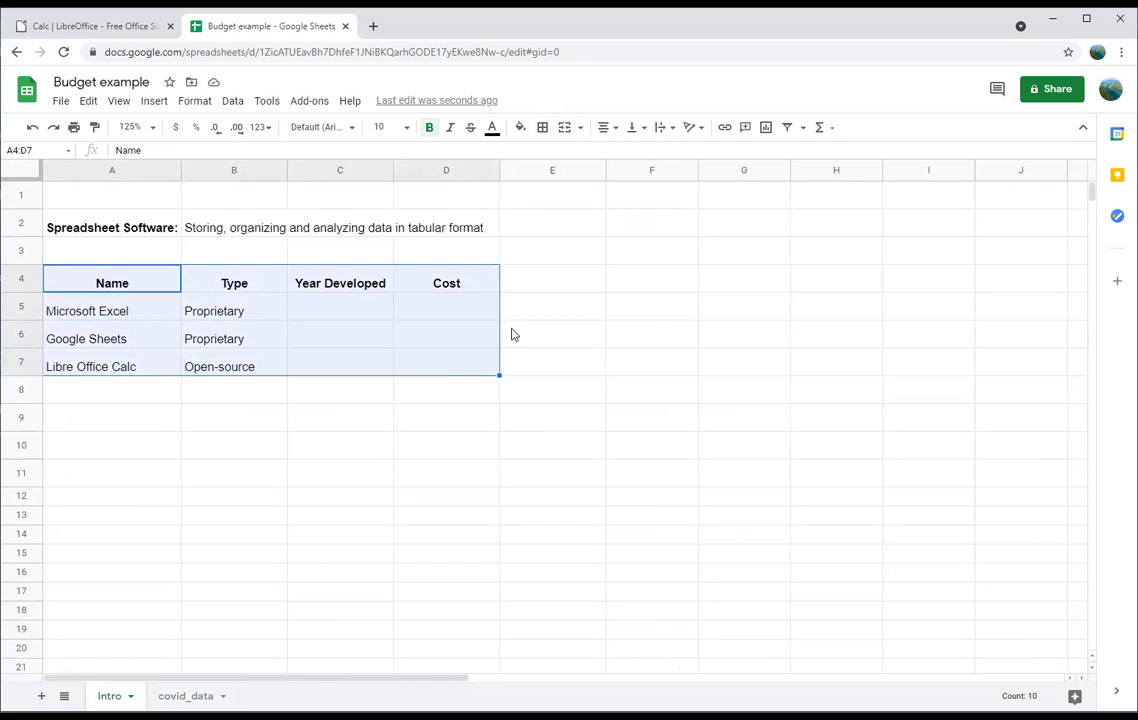
key("ctrl+c")
left_click(631, 277)
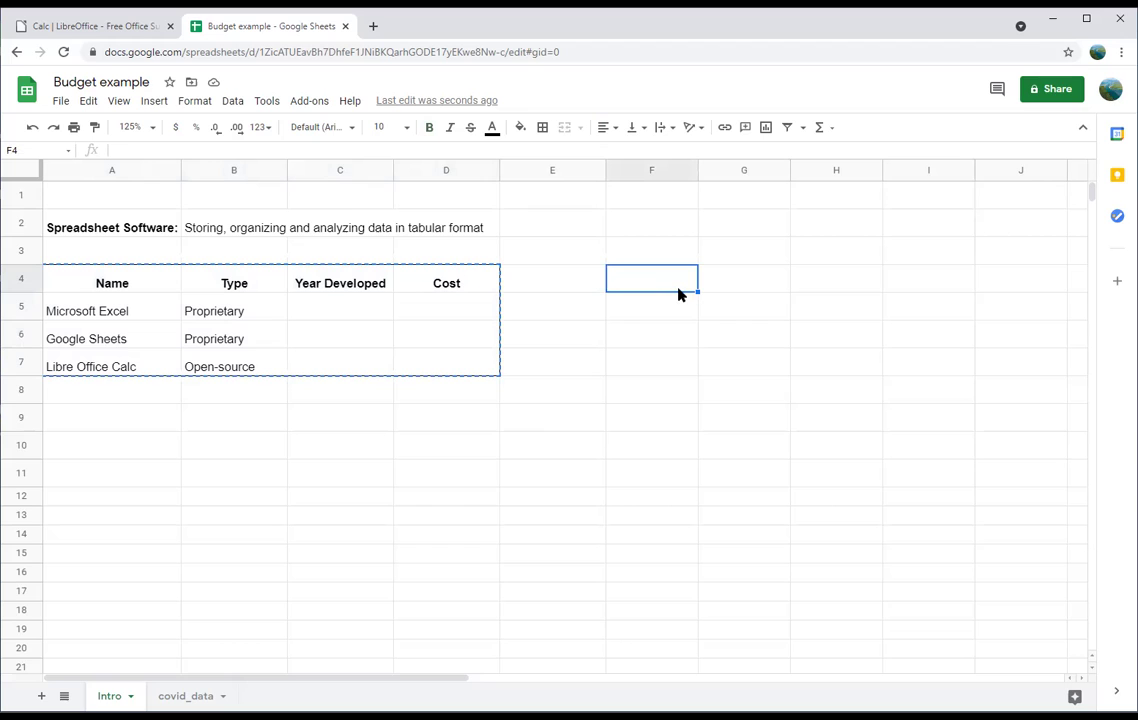
key("ctrl+v")
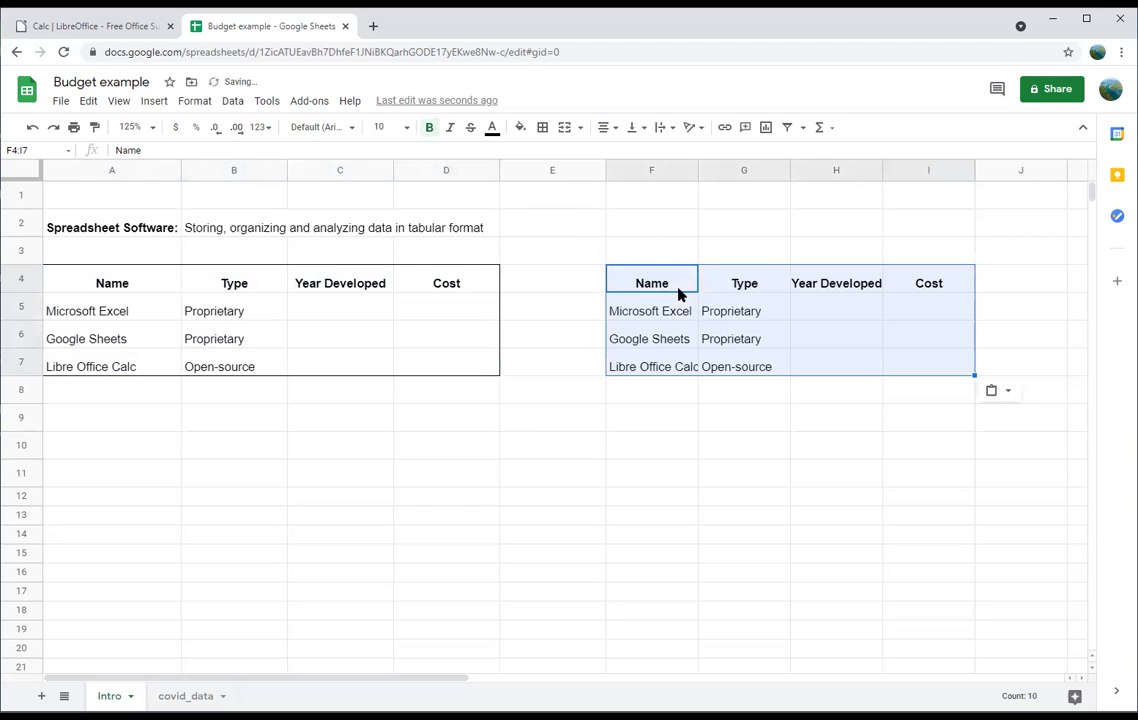
left_click(505, 398)
left_click(389, 278)
left_click(645, 288)
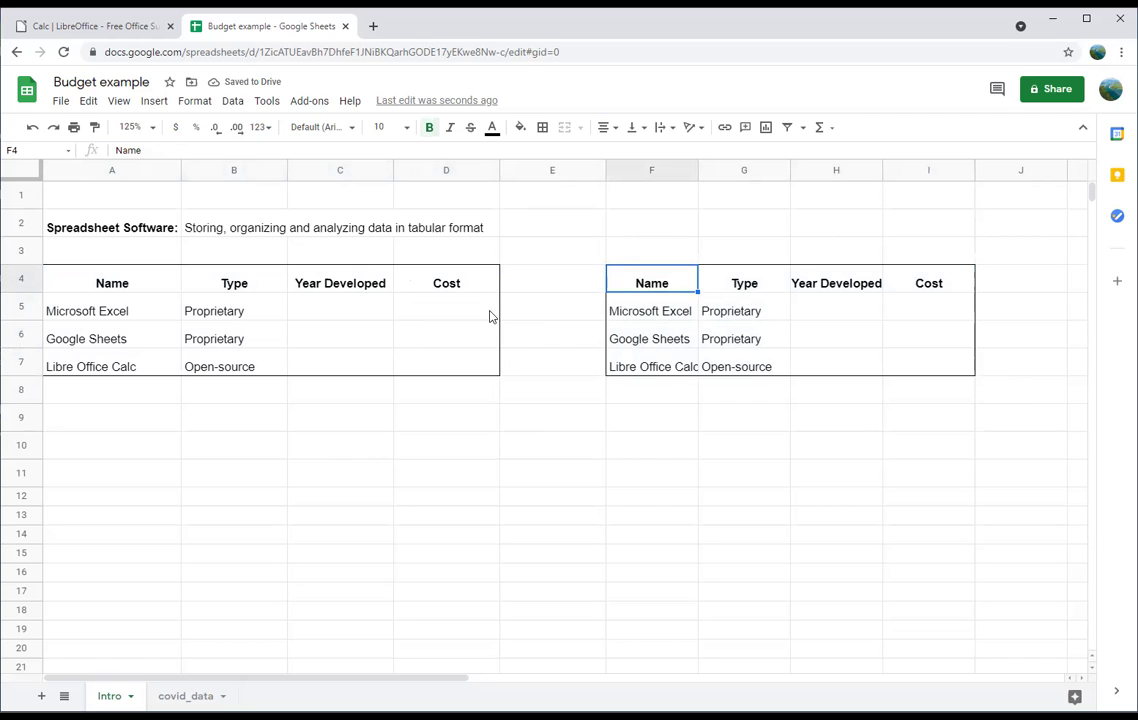
- Delete the blank row 9 from the covid_data sheet and return to the Intro sheet
left_click(185, 696)
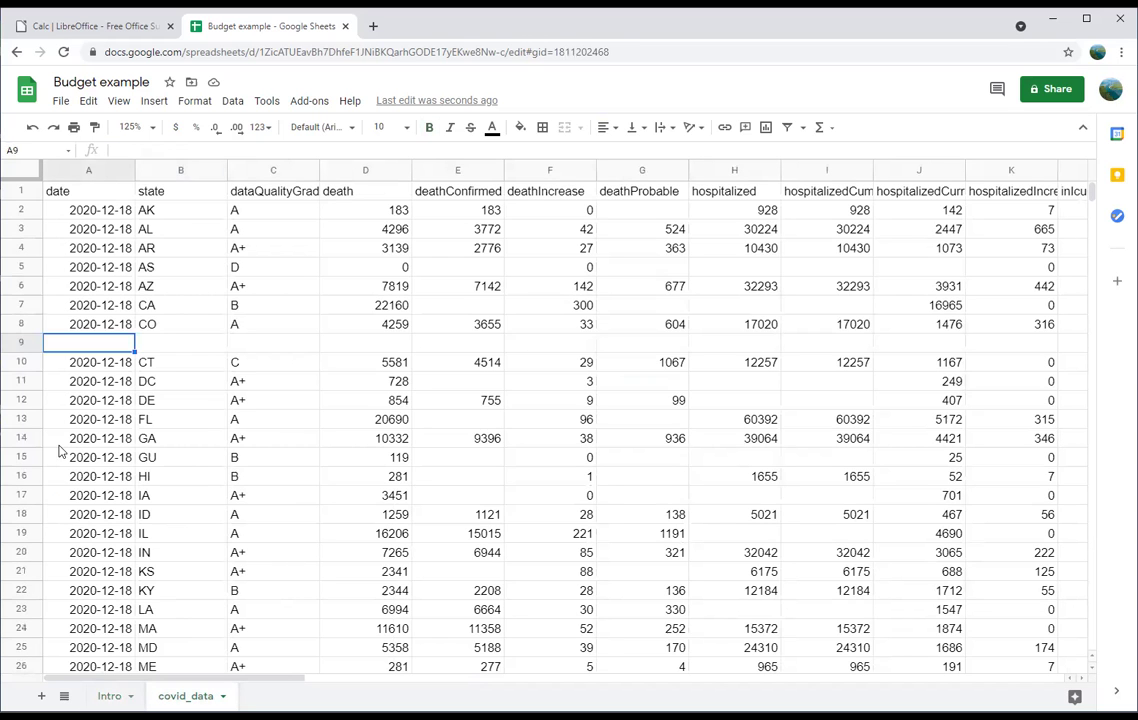
right_click(20, 343)
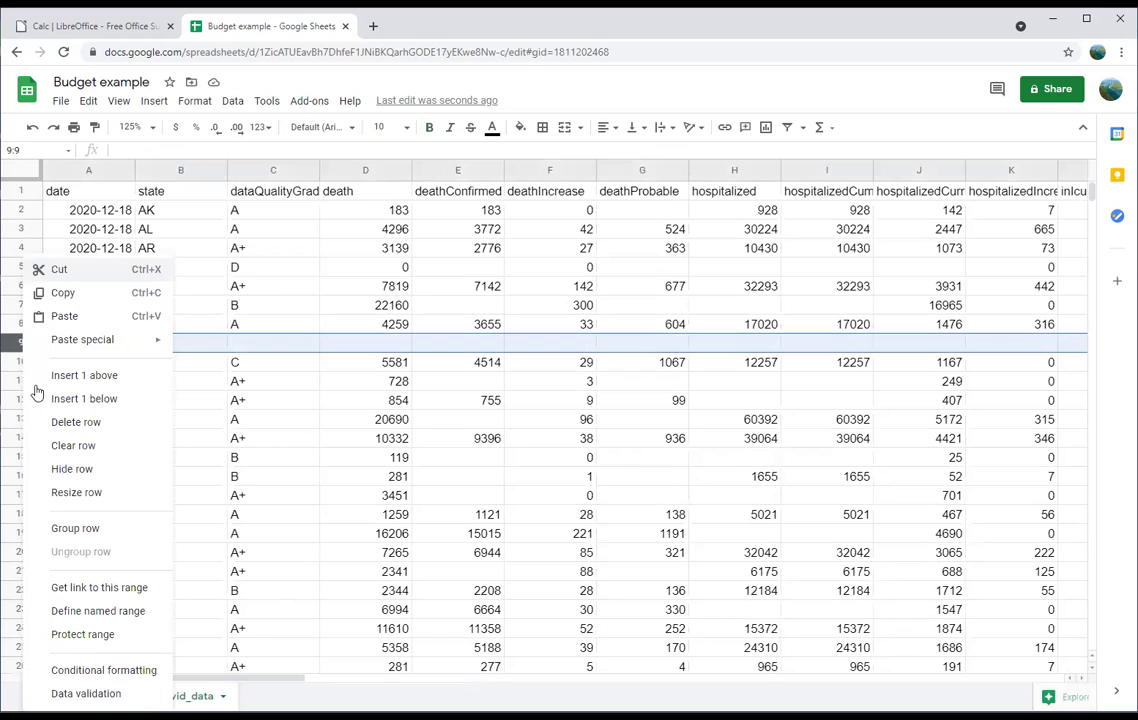
left_click(58, 270)
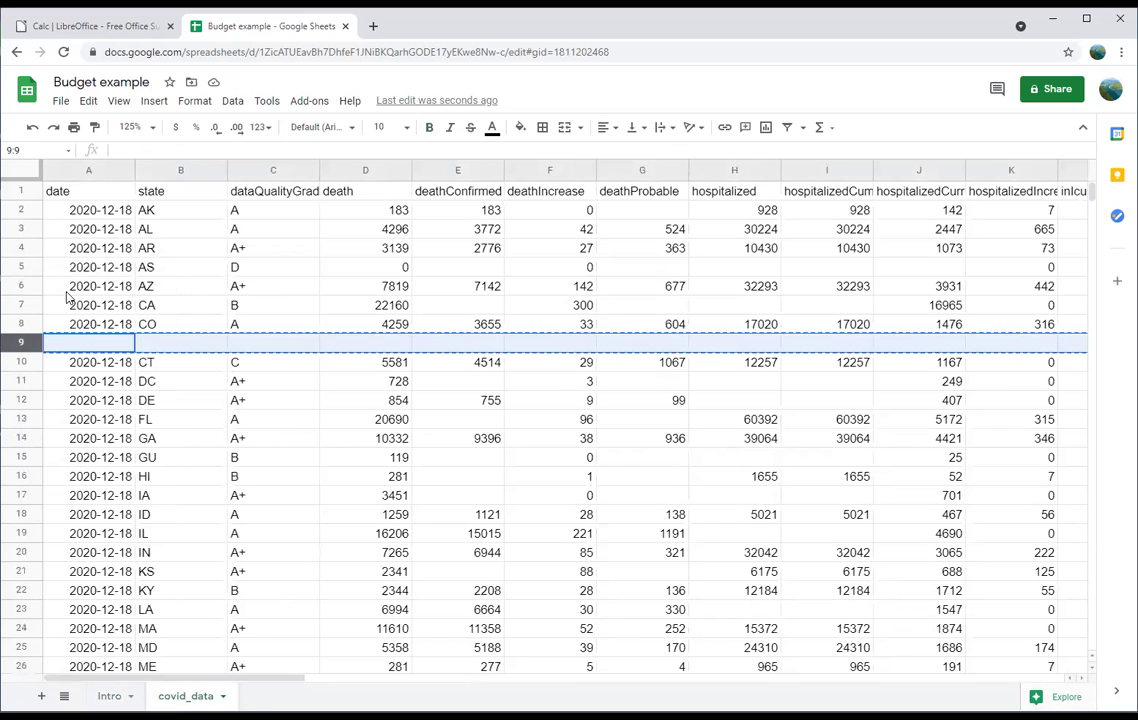
right_click(20, 343)
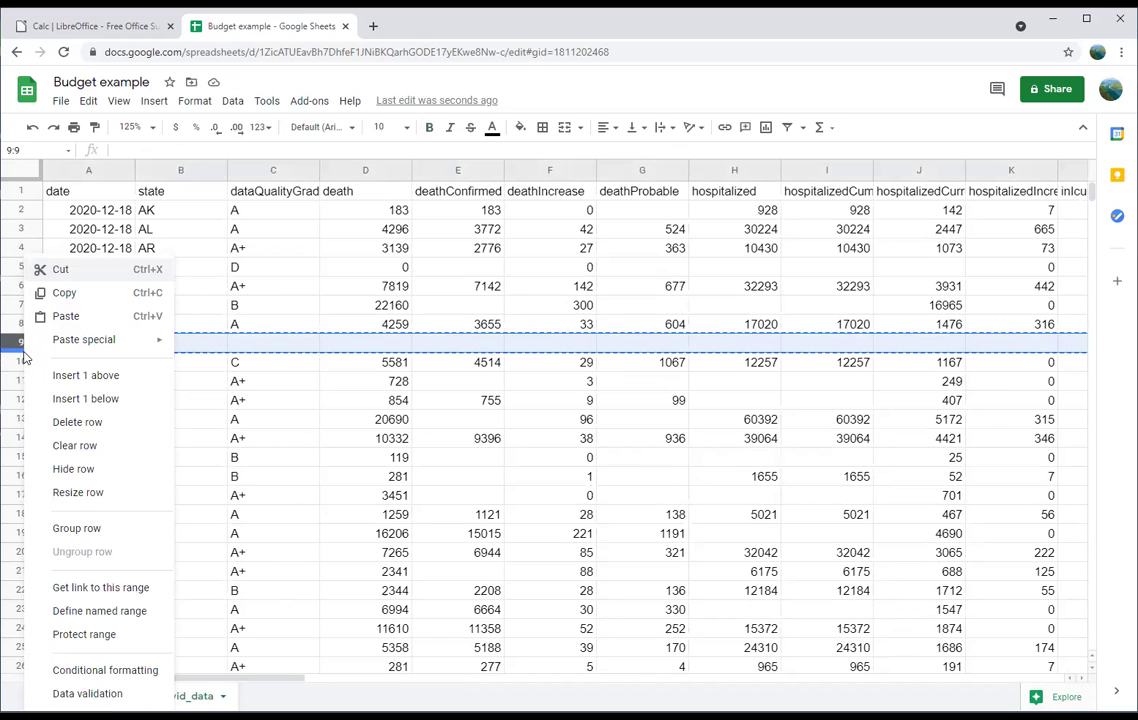
left_click(76, 421)
left_click(110, 695)
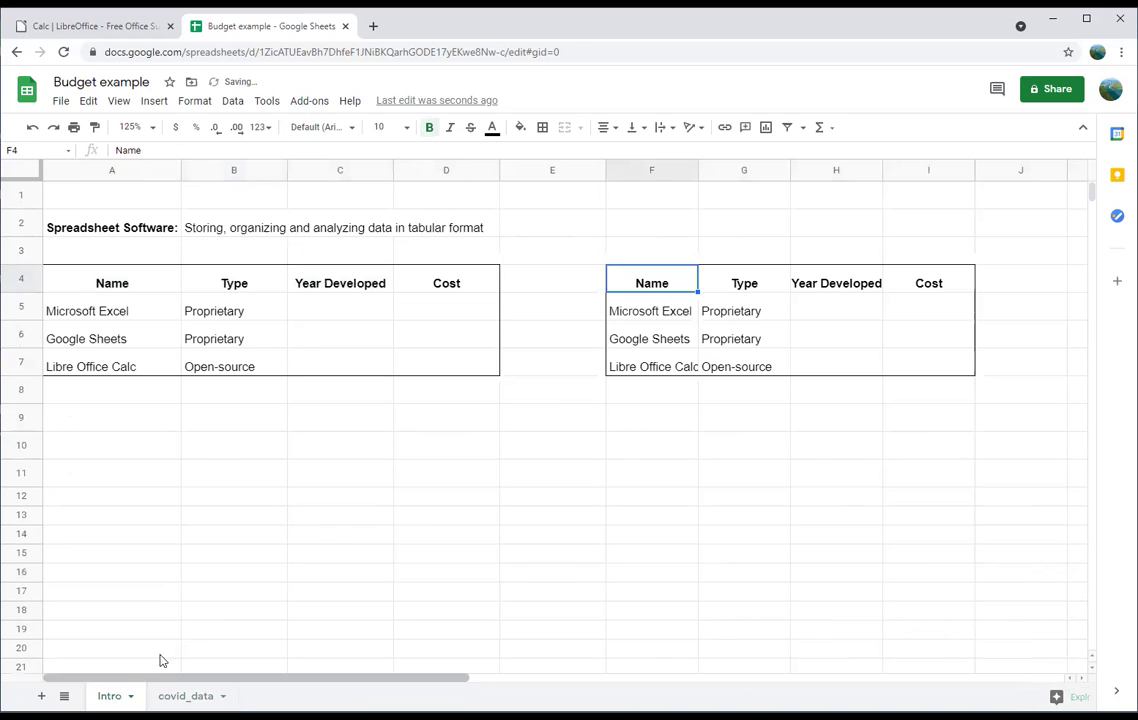
left_click(772, 372)
left_click(680, 258)
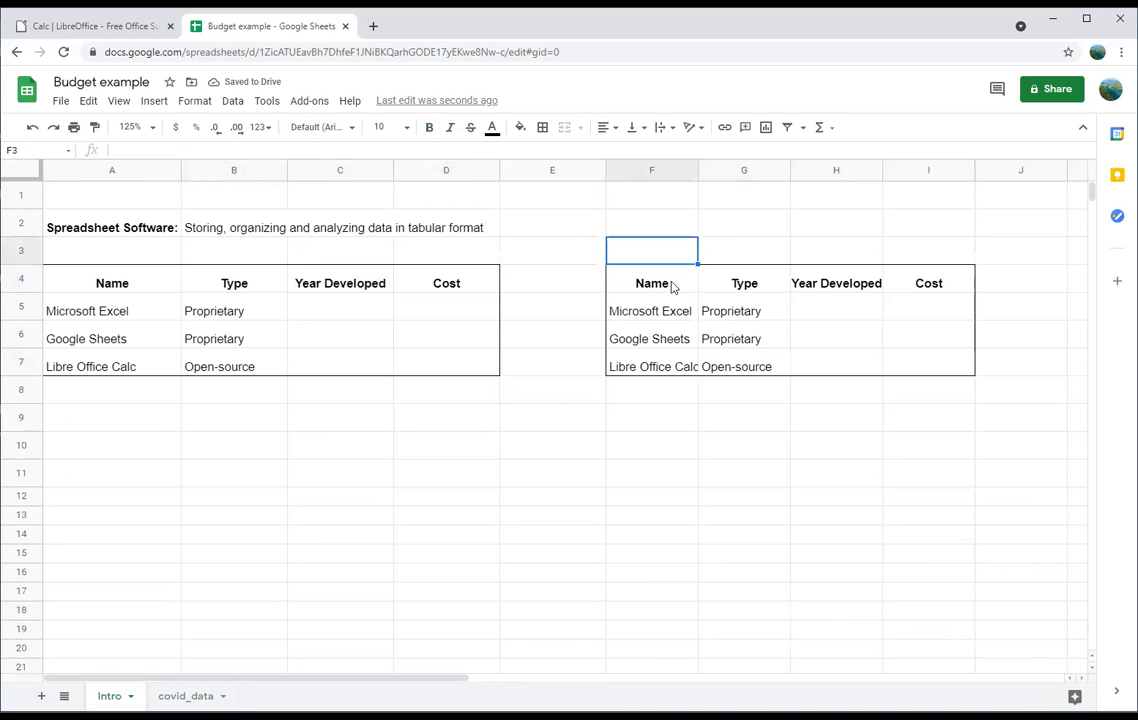
left_click(673, 287)
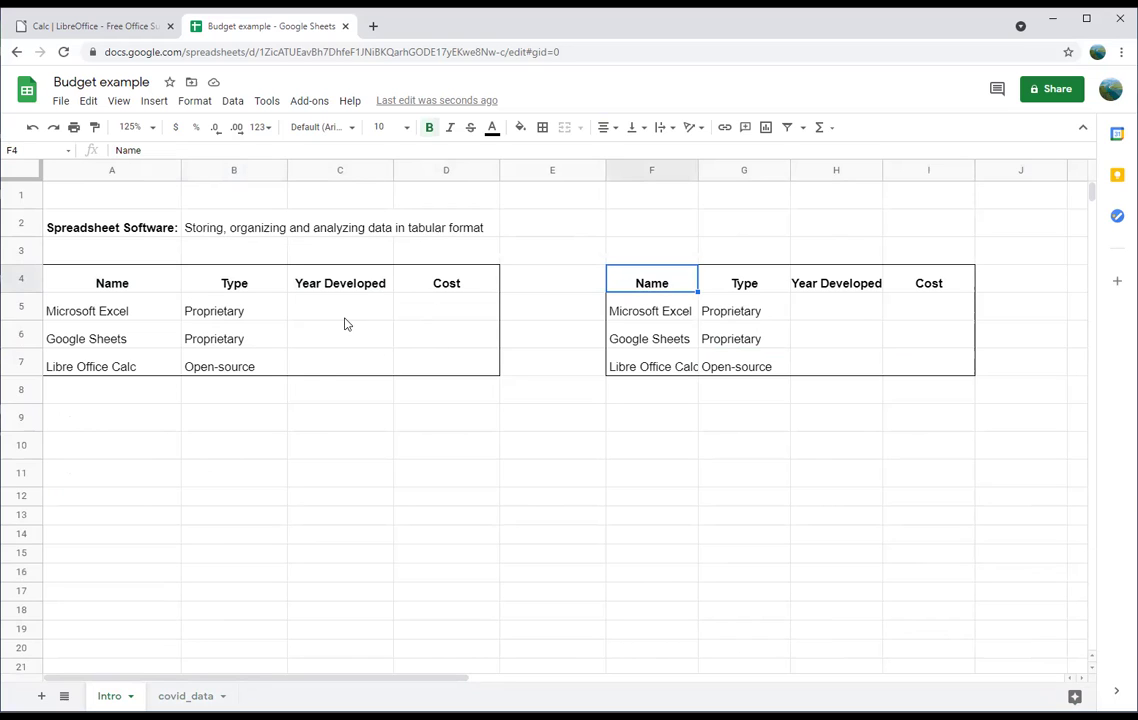
left_click(296, 397)
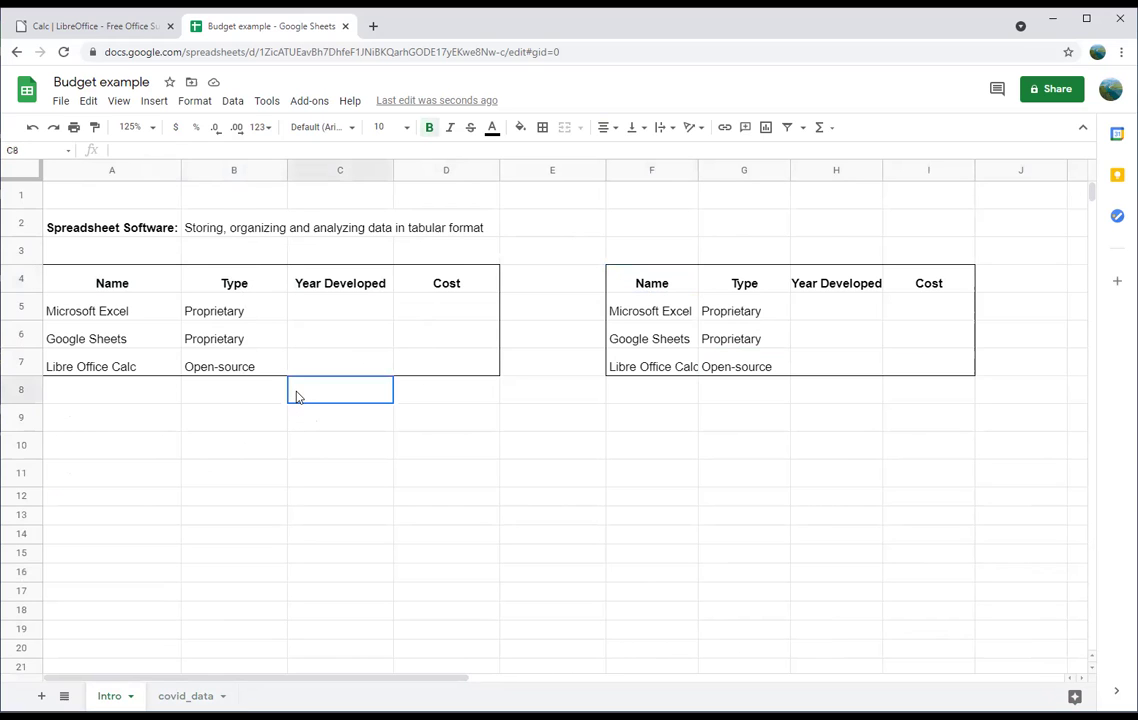
left_click(122, 101)
mouse_move(148, 105)
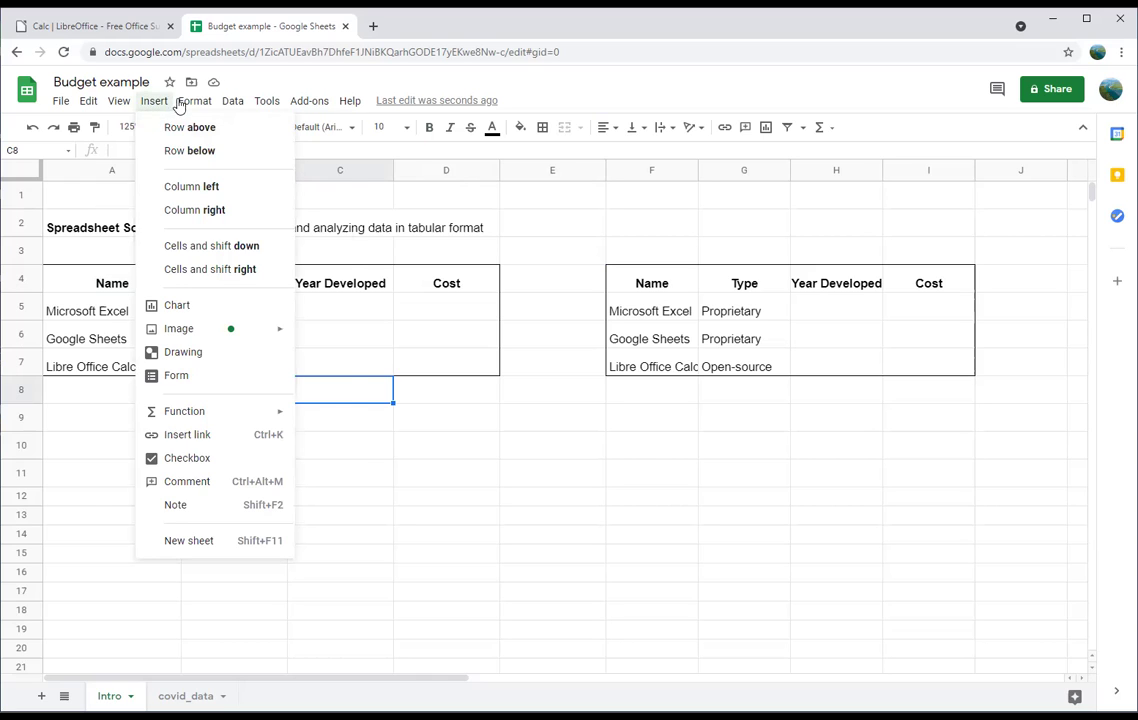
mouse_move(200, 113)
mouse_move(241, 112)
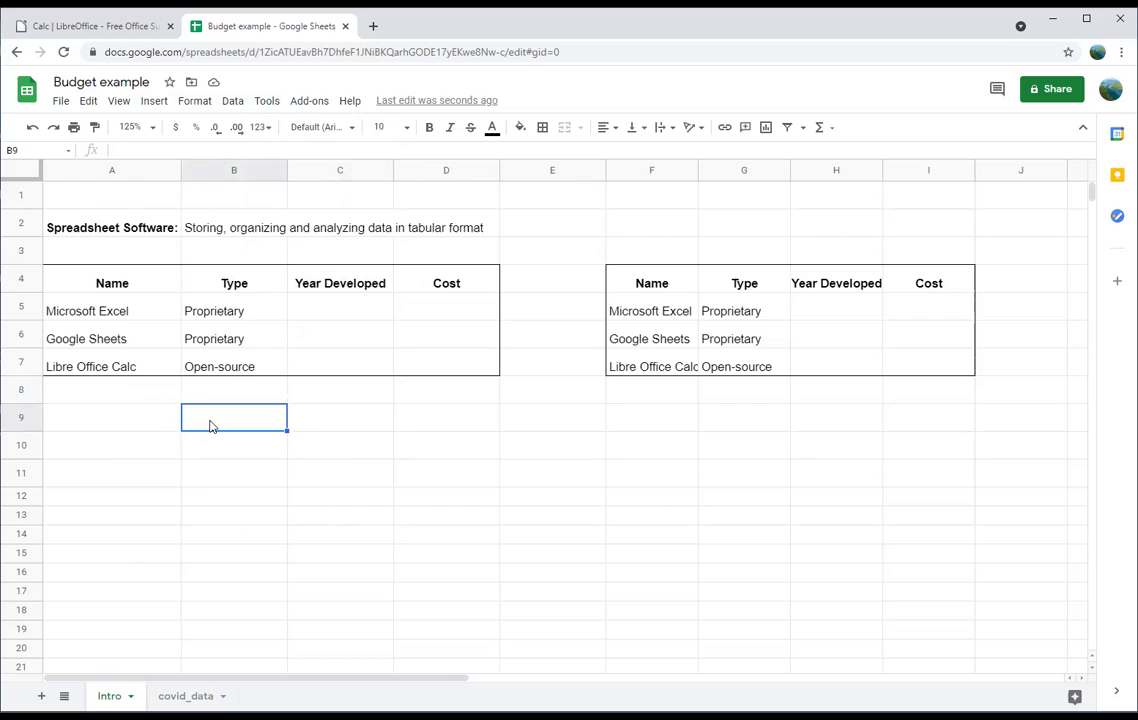
left_click(365, 319)
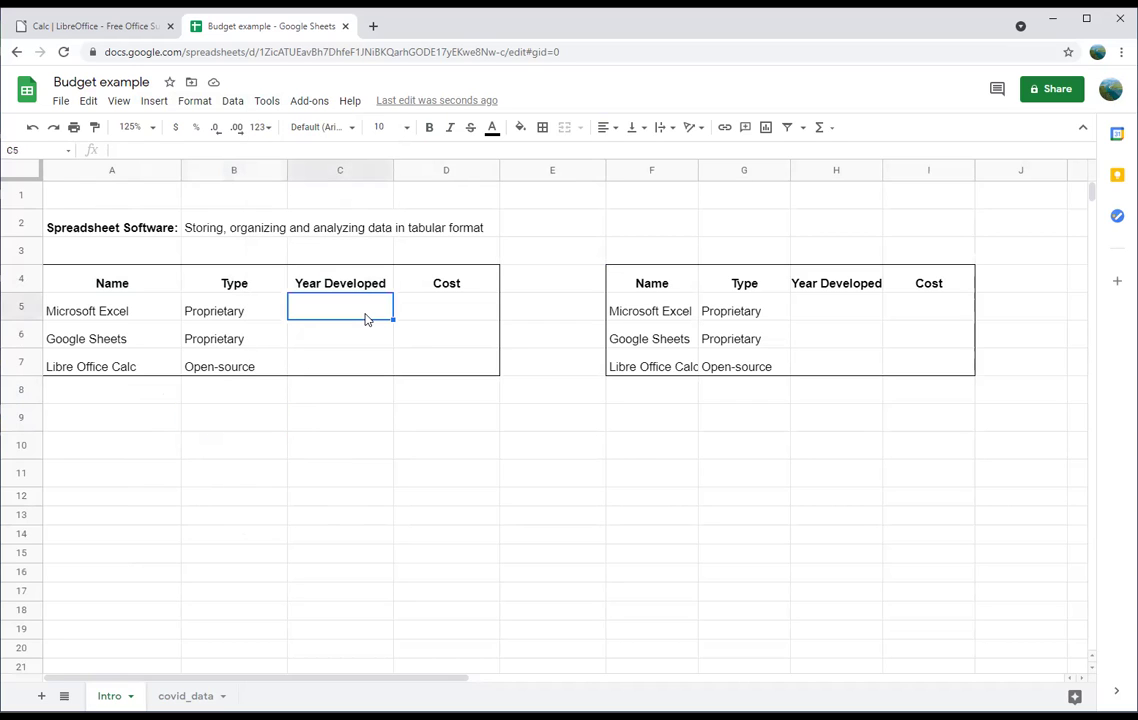
- Fill the Year Developed column with 1997 in C5, 2001 in C6 and 2002 in C7
type("1997")
left_click(348, 342)
type("2001")
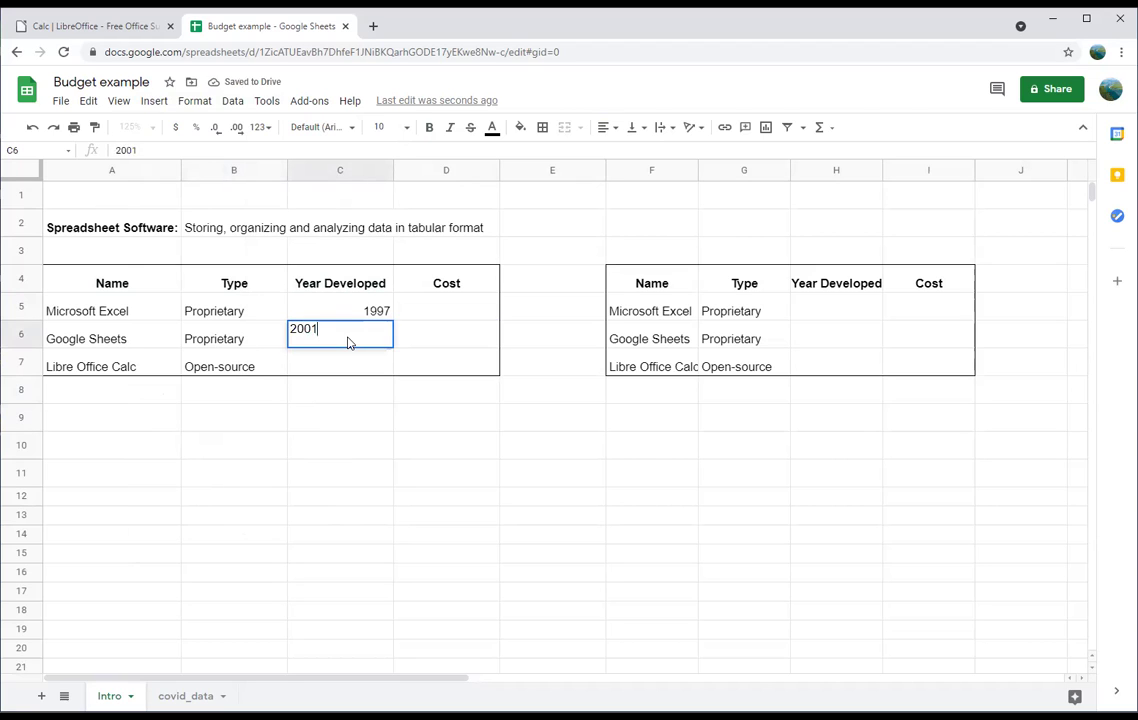
key("Tab")
left_click(354, 365)
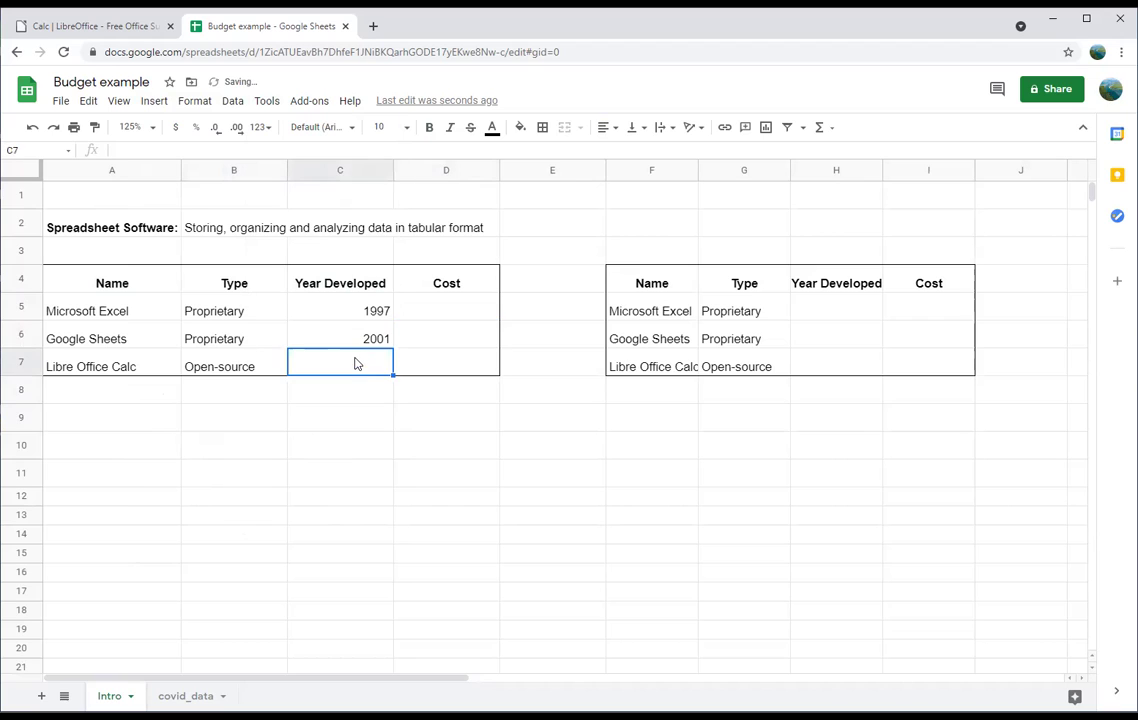
type("2002")
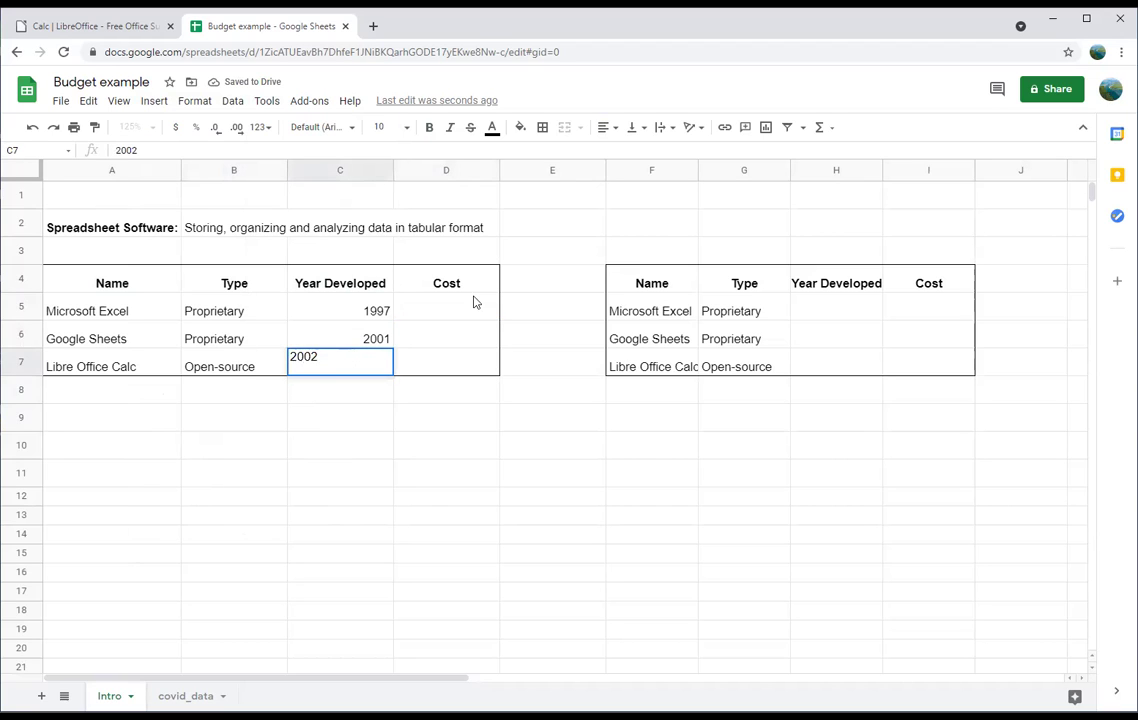
left_click(395, 416)
- Check the contents of the Year Developed cells C5 to C7 in the formula bar
left_click(353, 311)
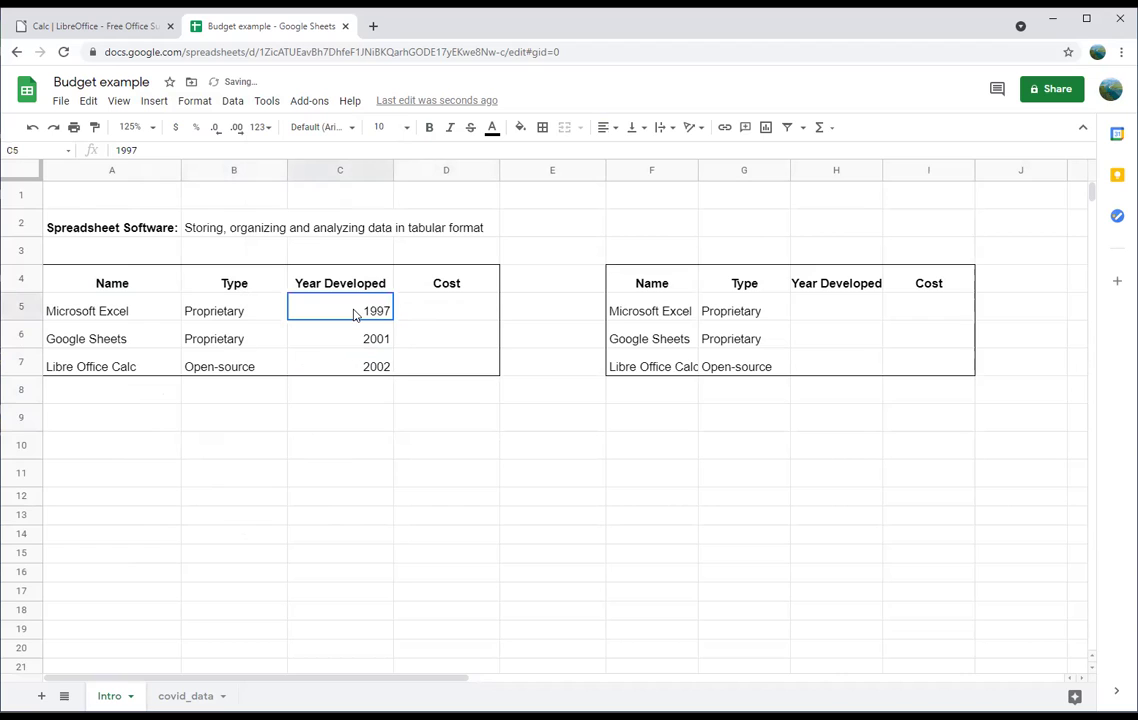
left_click(172, 149)
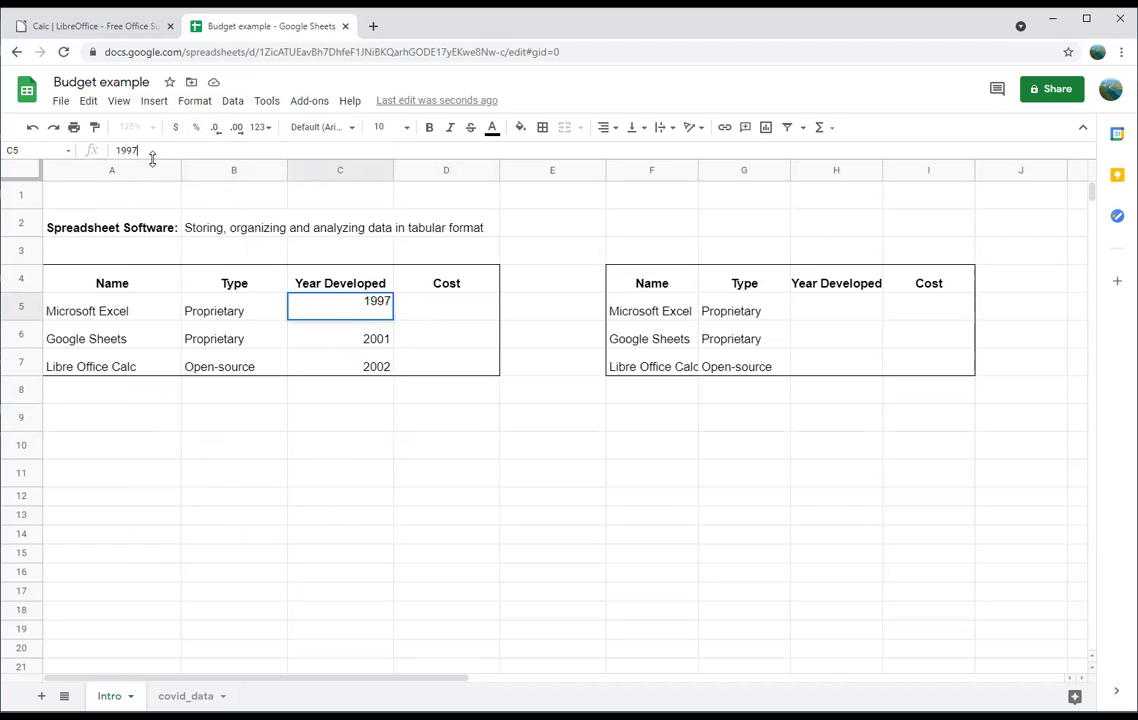
left_click(373, 338)
left_click(353, 307)
left_click(357, 350)
left_click(360, 362)
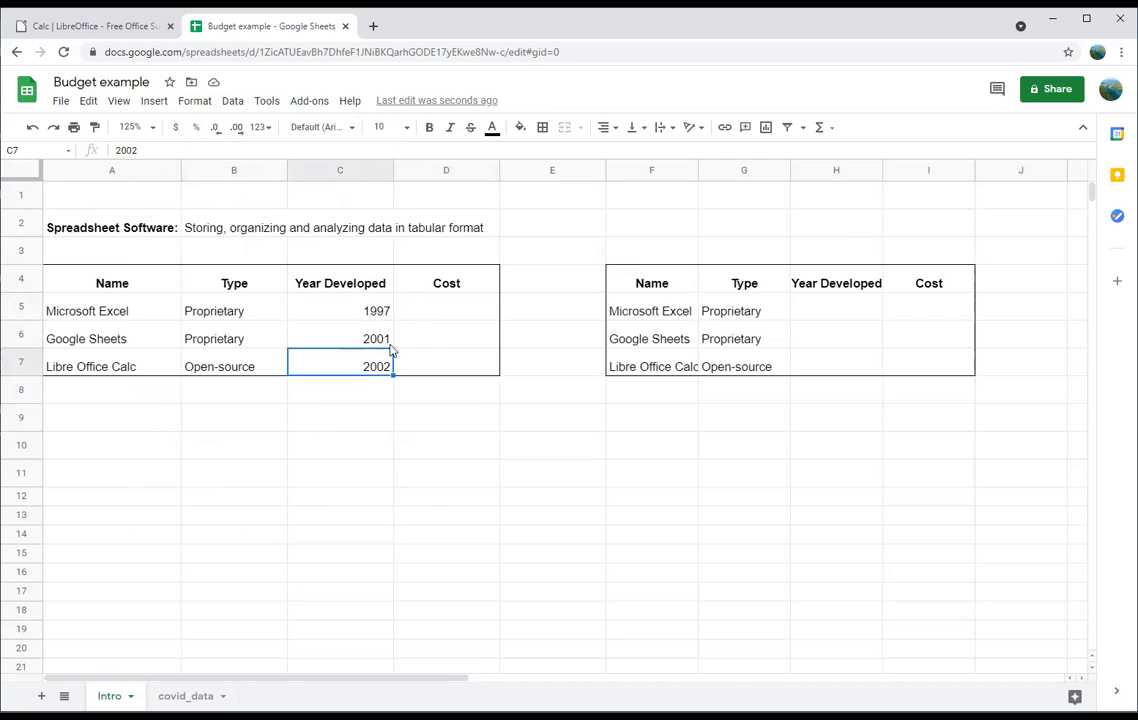
- Replace the Cost header in D4 of the original table with Years since developed
left_click(443, 304)
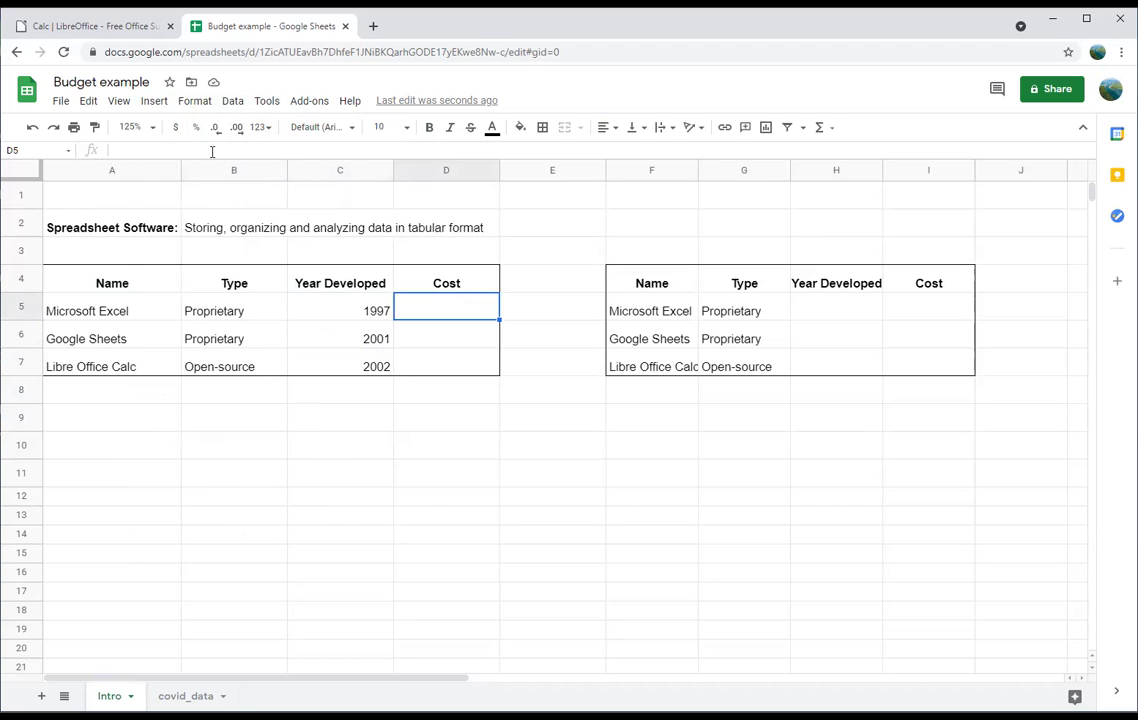
double_click(445, 283)
left_click_drag(470, 279, 422, 268)
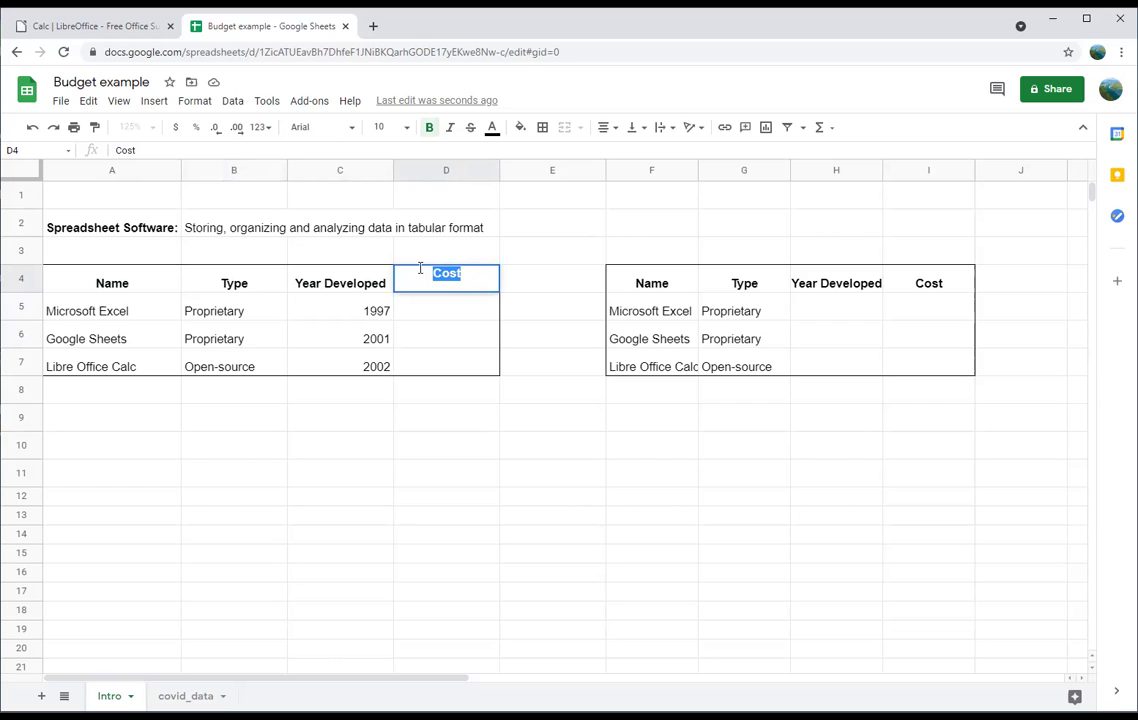
type("Years since developed")
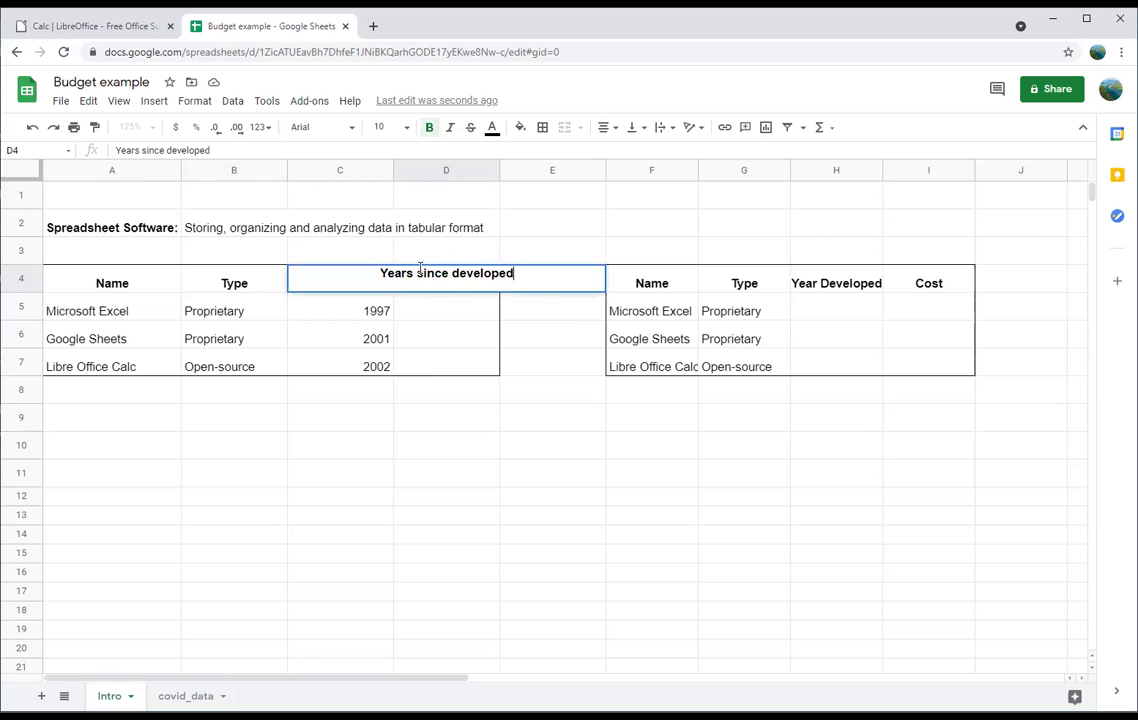
left_click(536, 414)
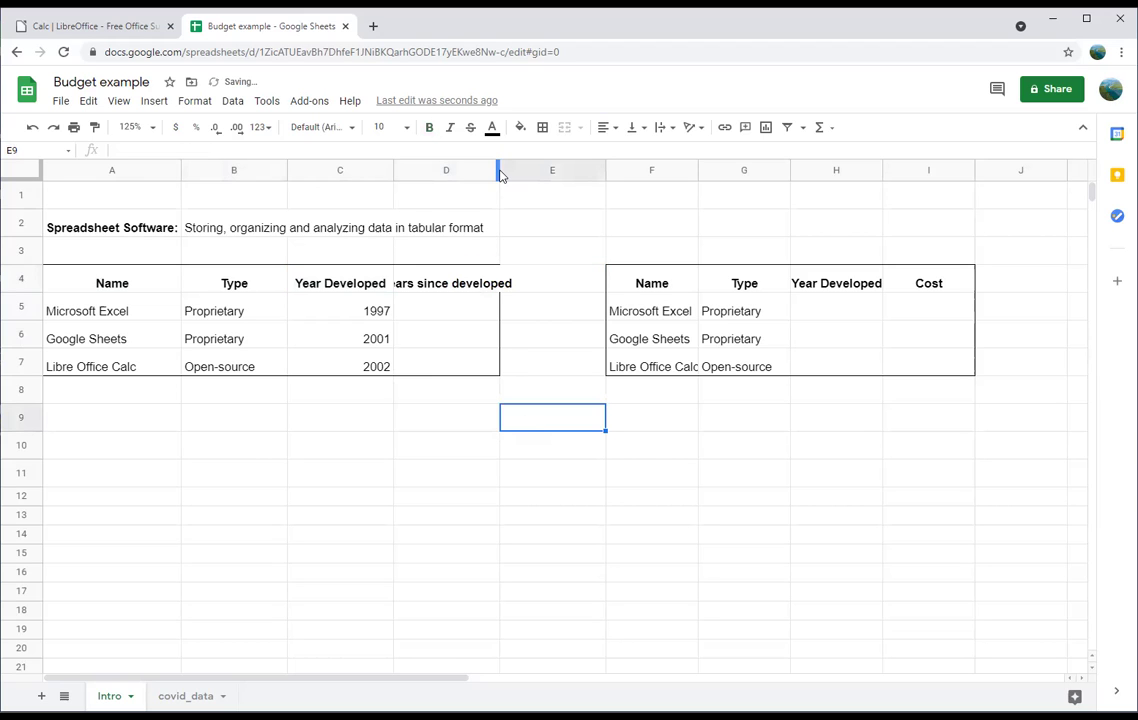
- Widen column D so the full Years since developed header fits
left_click_drag(500, 170, 554, 170)
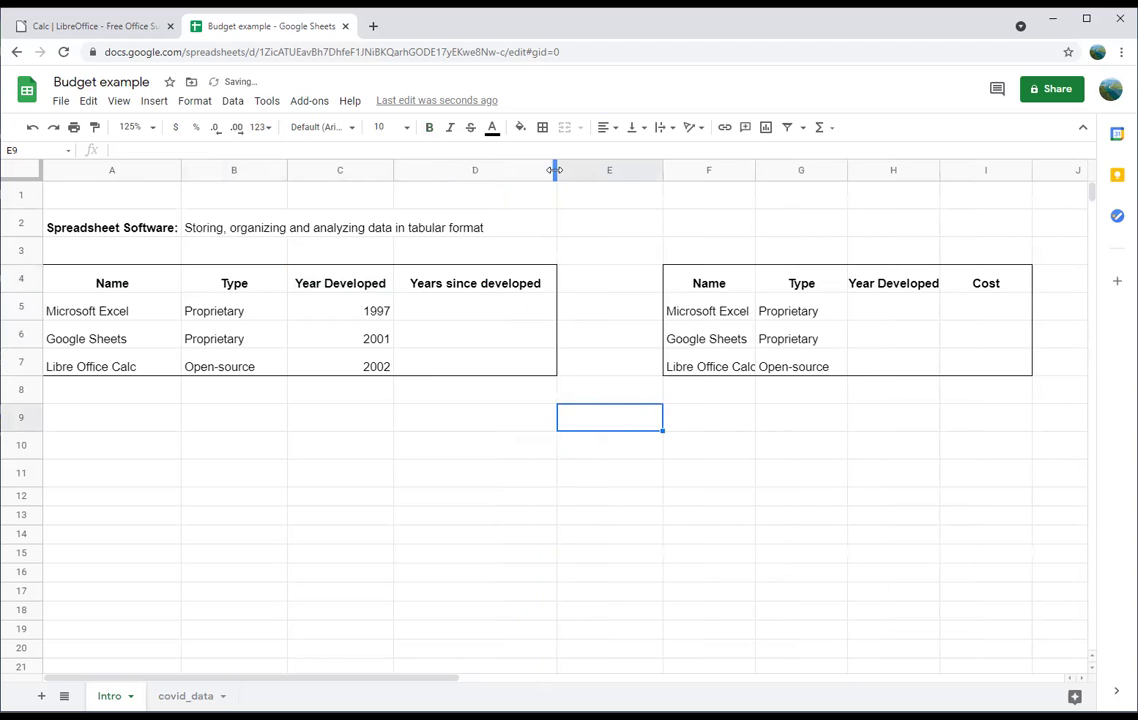
left_click(513, 335)
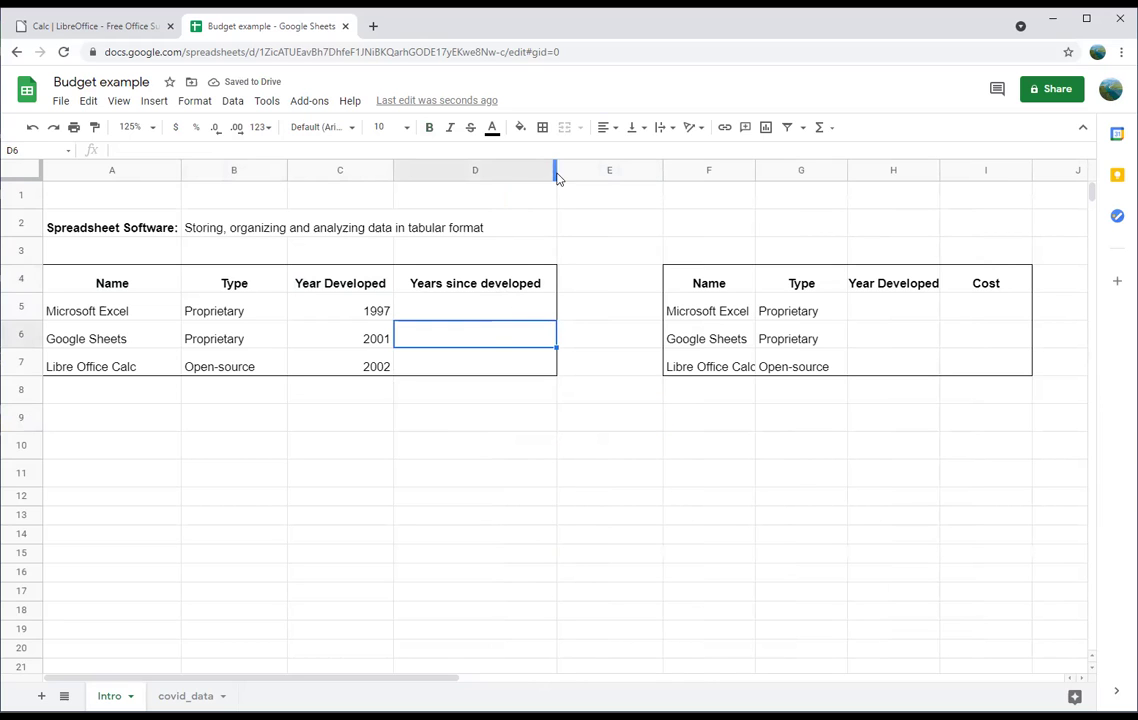
left_click(552, 172)
mouse_move(556, 172)
left_mouse_down()
mouse_move(493, 172)
mouse_move(548, 174)
left_mouse_up()
- Examine how cells such as D5, A5, B7 and G5 are addressed by column letter and row number
left_click(463, 306)
left_click(465, 427)
left_click(452, 310)
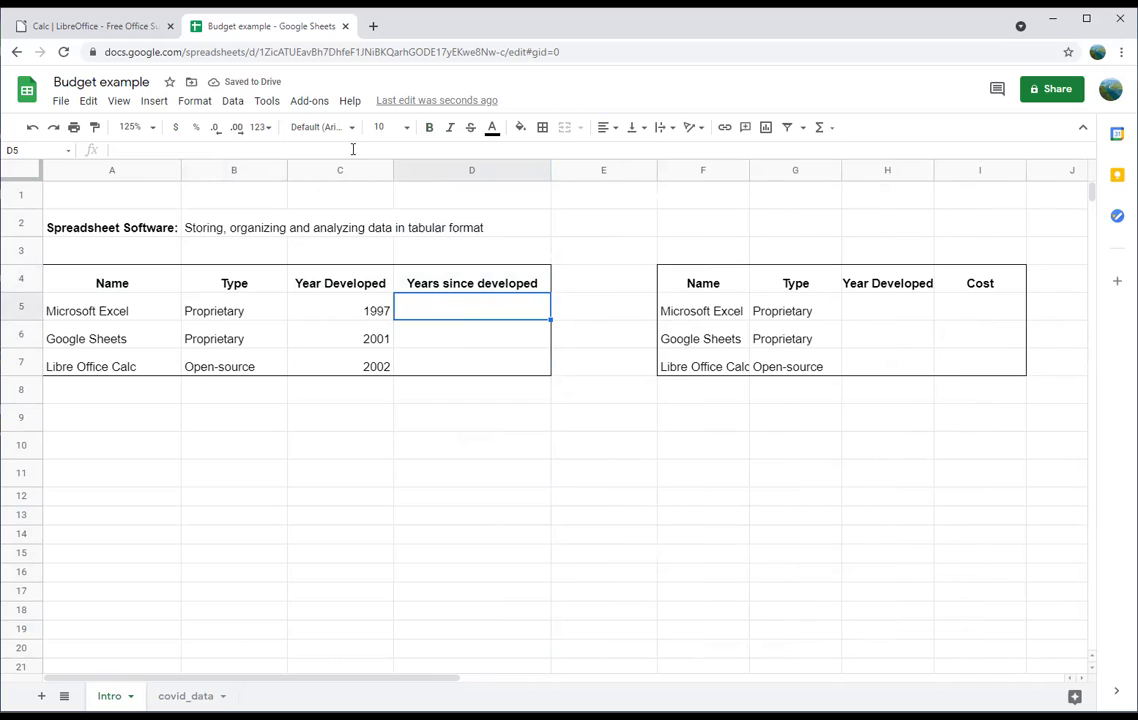
left_click(109, 311)
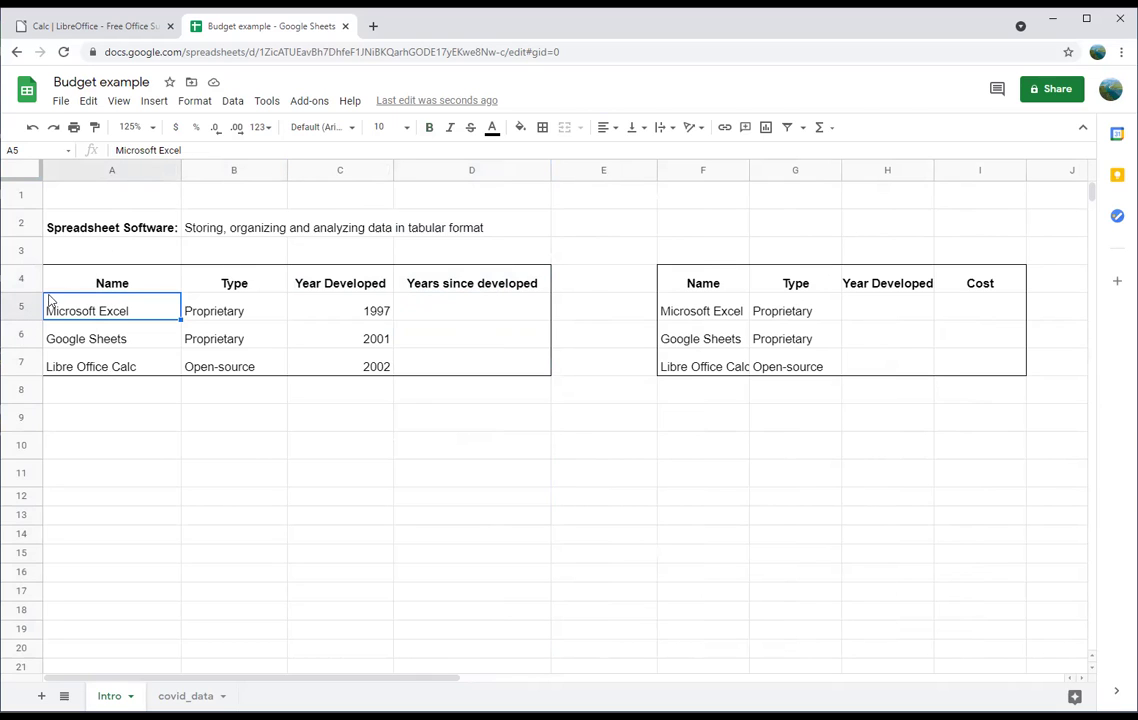
left_click(226, 170)
left_click(234, 360)
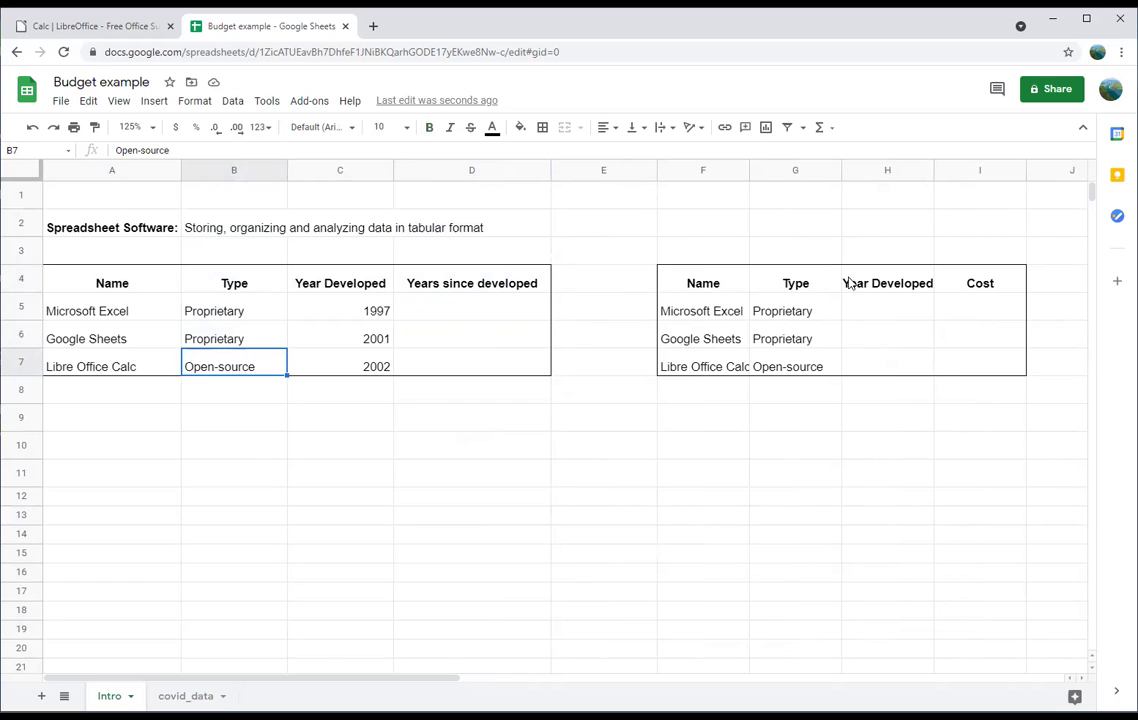
left_click(806, 309)
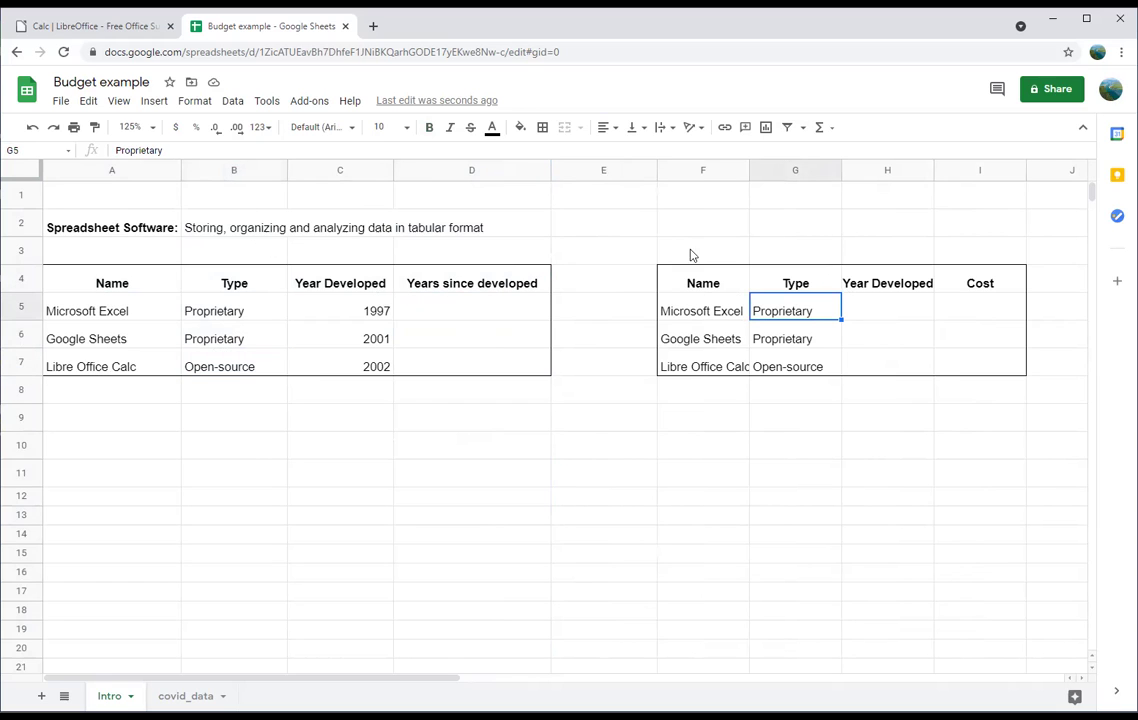
- Enter the formula =2021-C5 in cell D5 to calculate the years since Microsoft Excel was developed
left_click(432, 305)
left_click(348, 151)
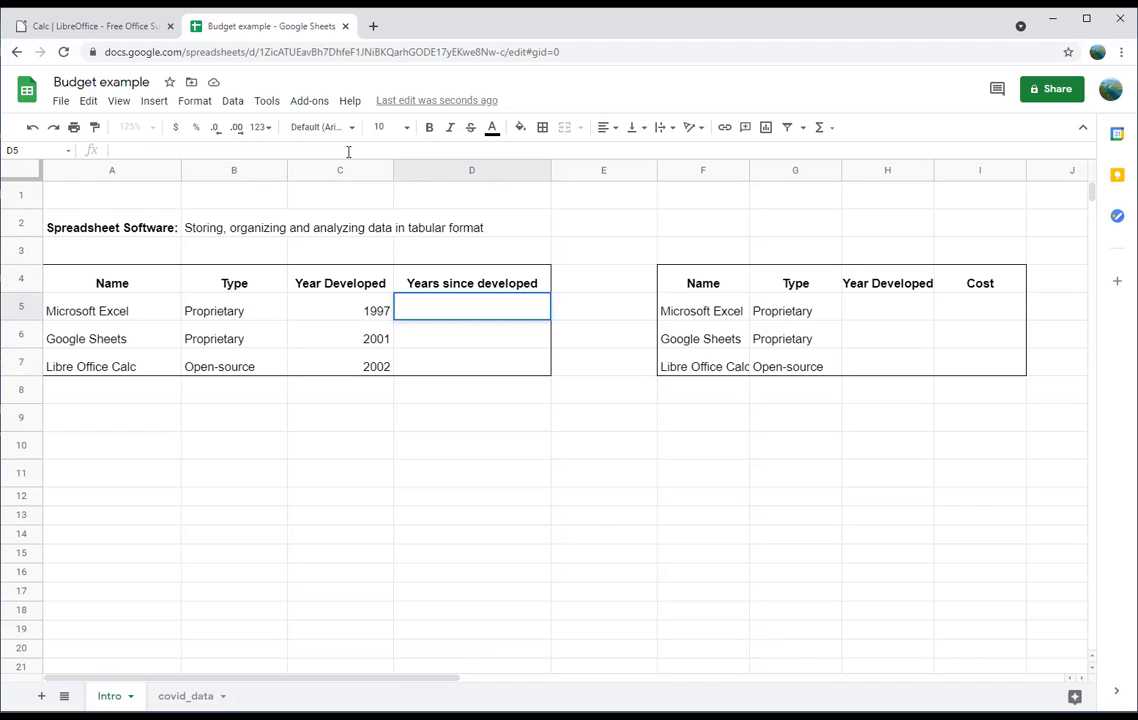
type("=")
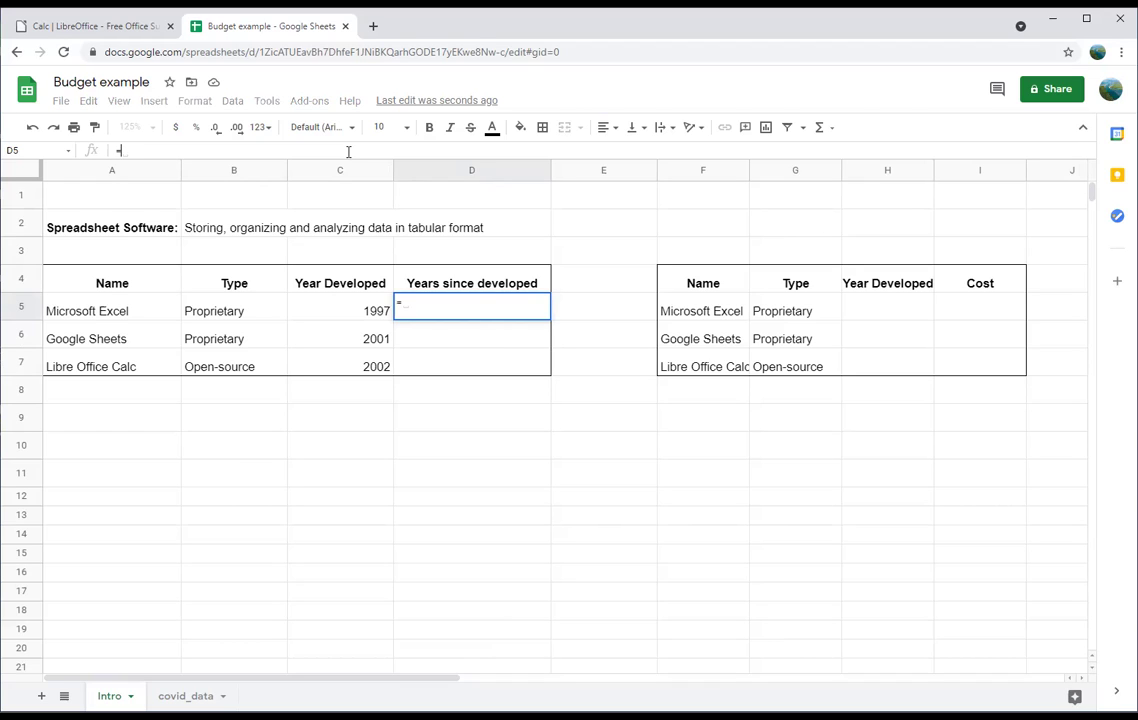
key("BackSpace")
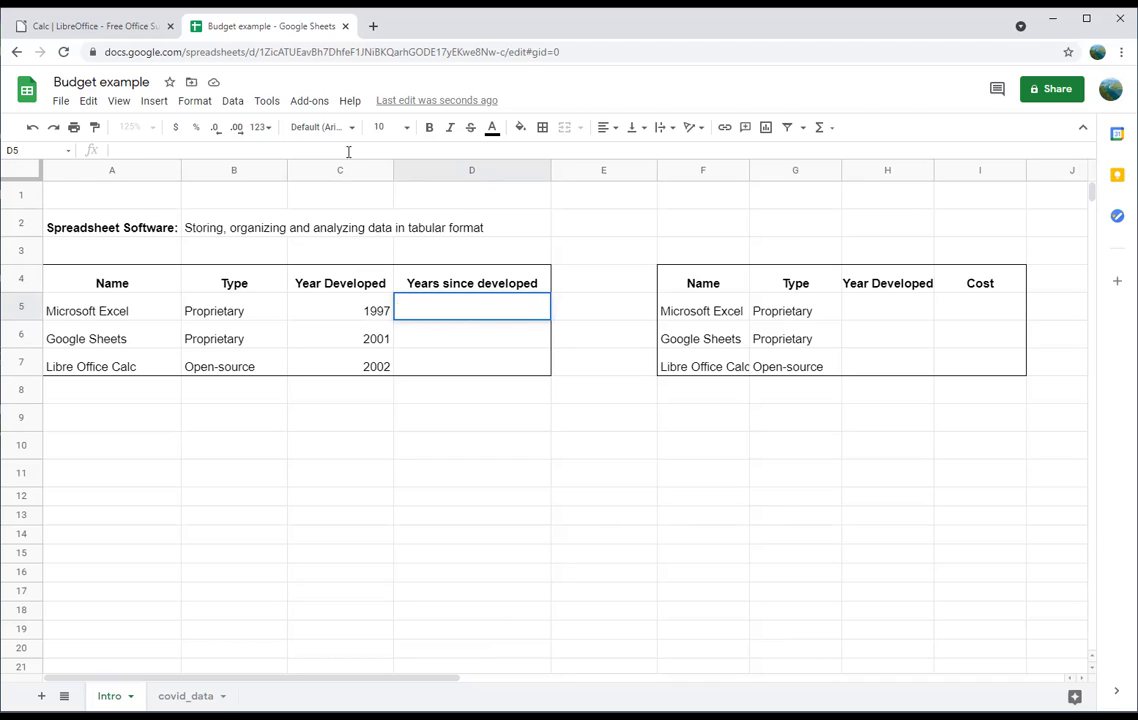
type("=")
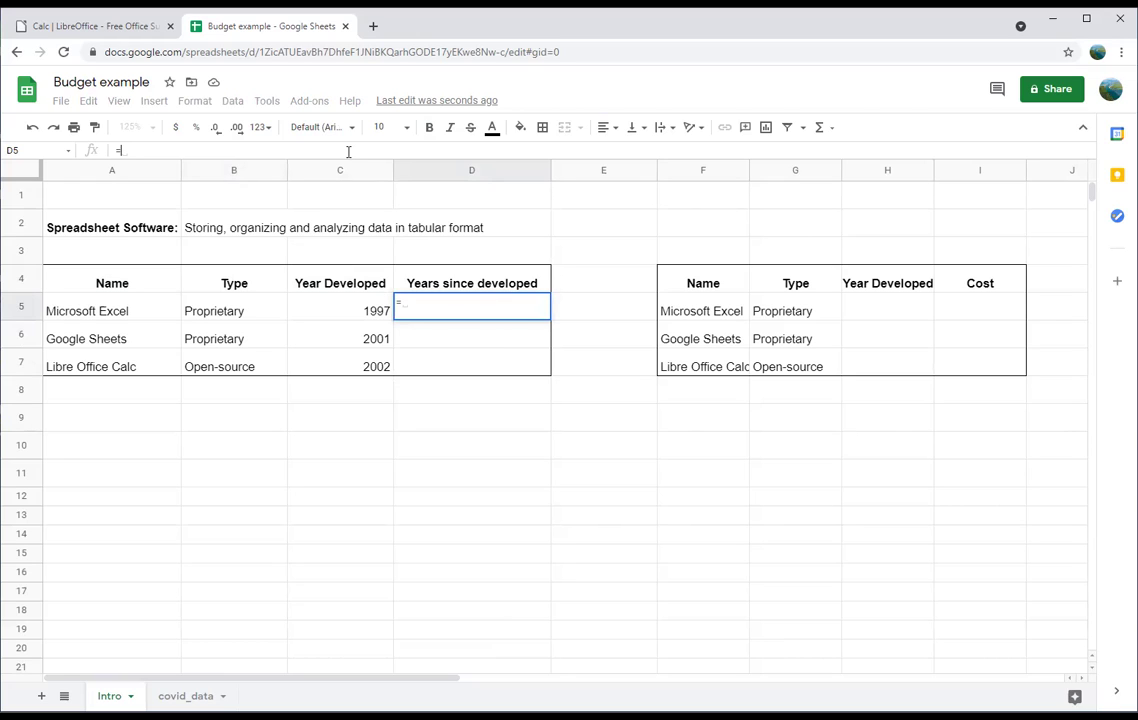
type("2021")
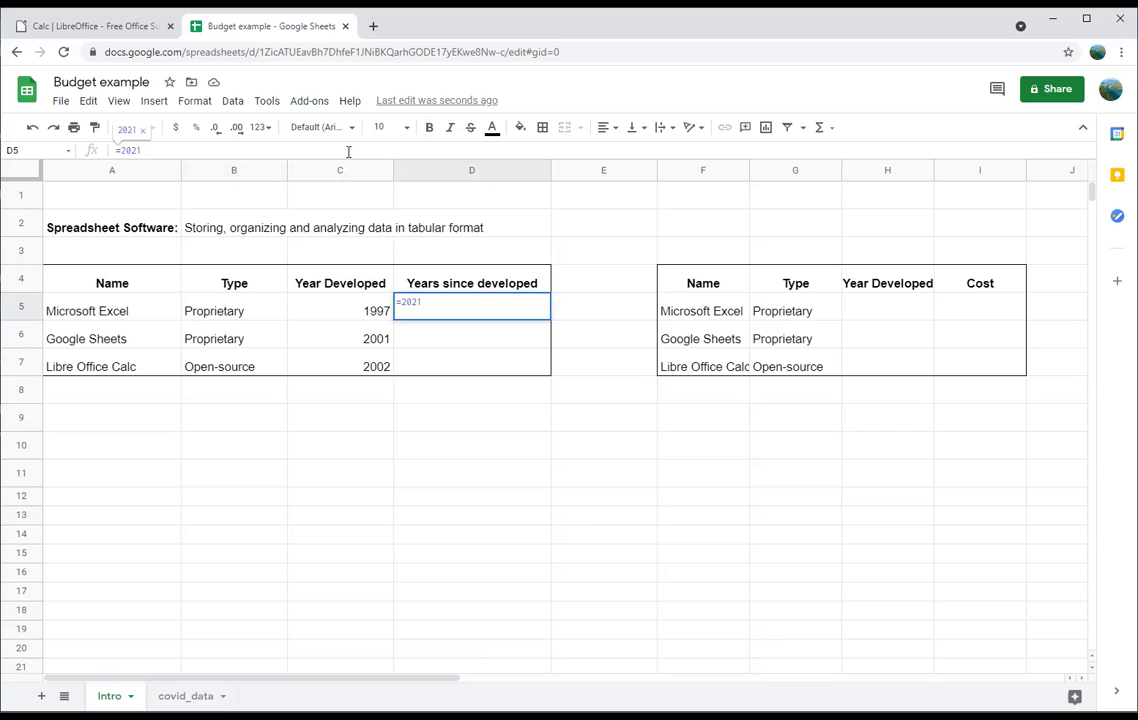
type("-")
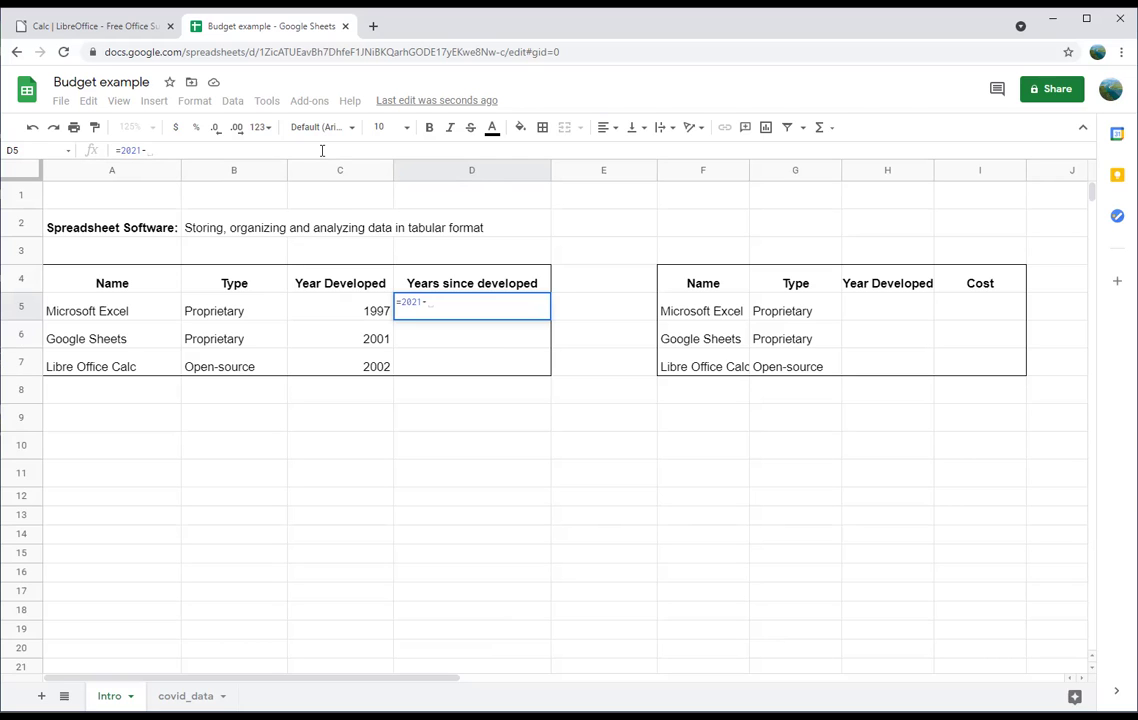
type("c5")
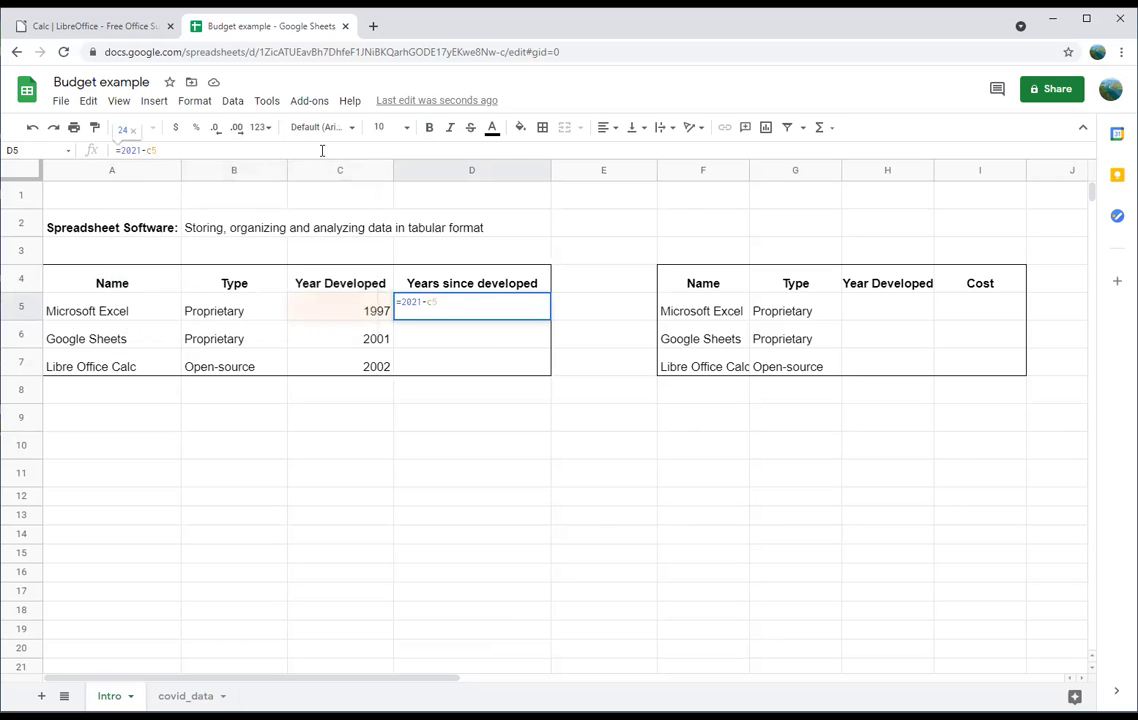
key("Return")
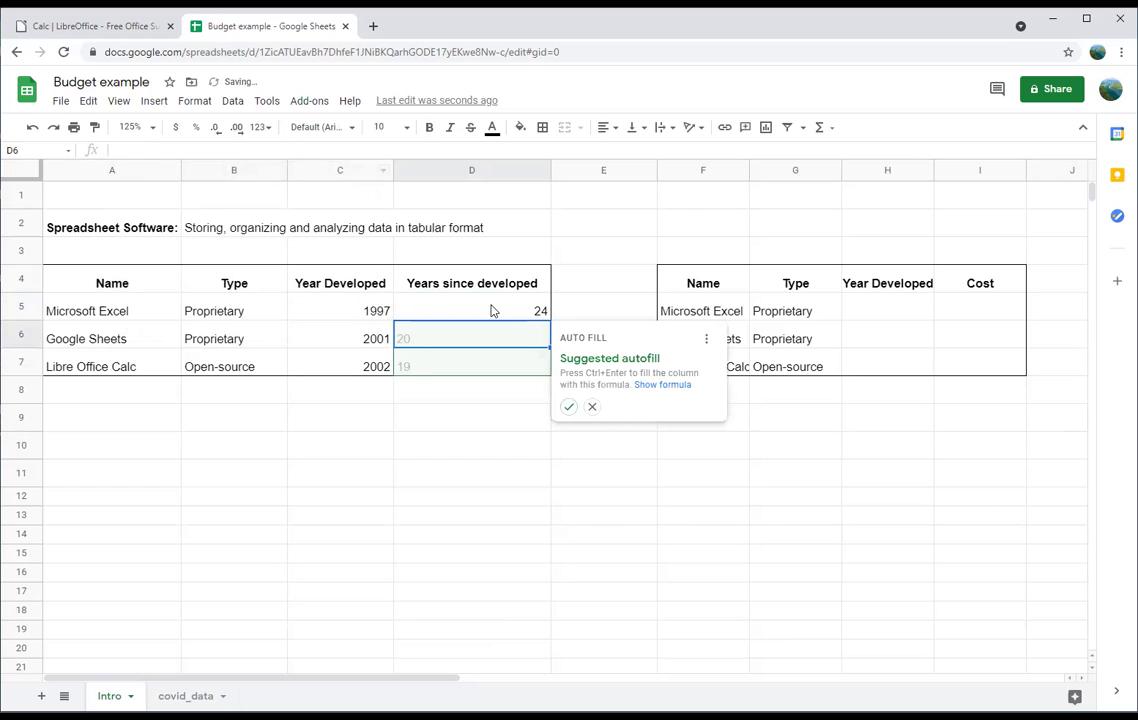
key("Up")
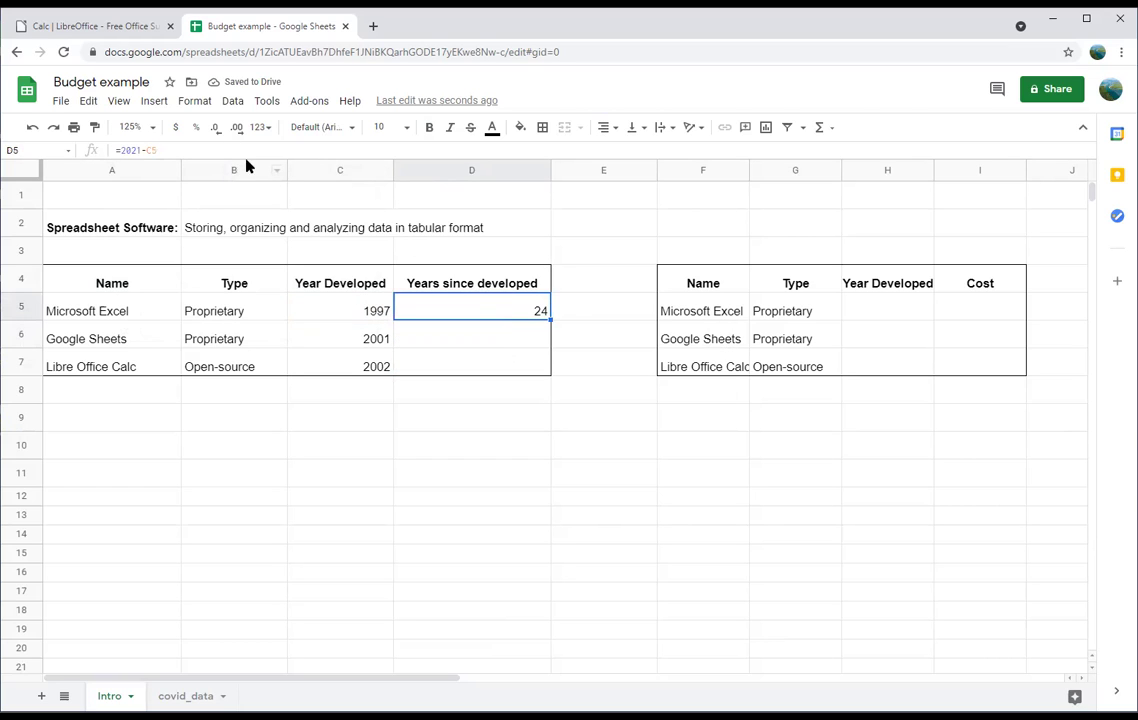
- Fill the D5 formula down through D7
left_click(513, 410)
left_click(497, 311)
left_click(589, 318)
left_click(519, 316)
left_click_drag(549, 318, 551, 363)
- Inspect the filled formulas in D6 and D7 to see which Year Developed cell each one references
left_click(508, 339)
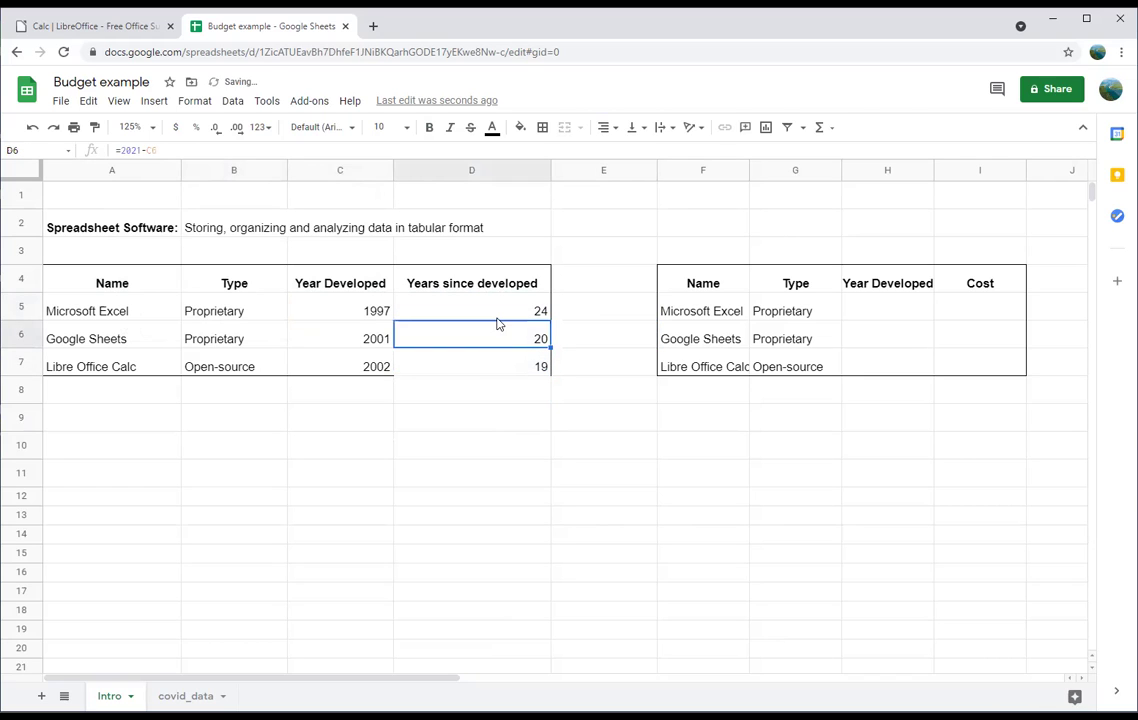
left_click(156, 149)
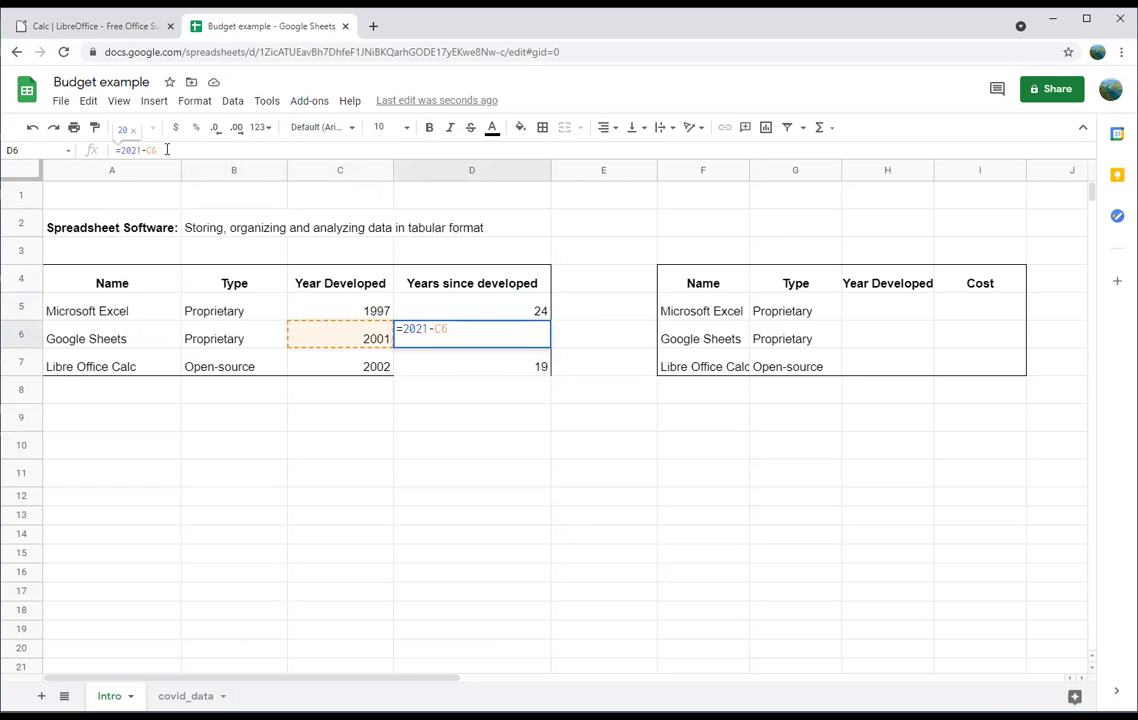
key("Return")
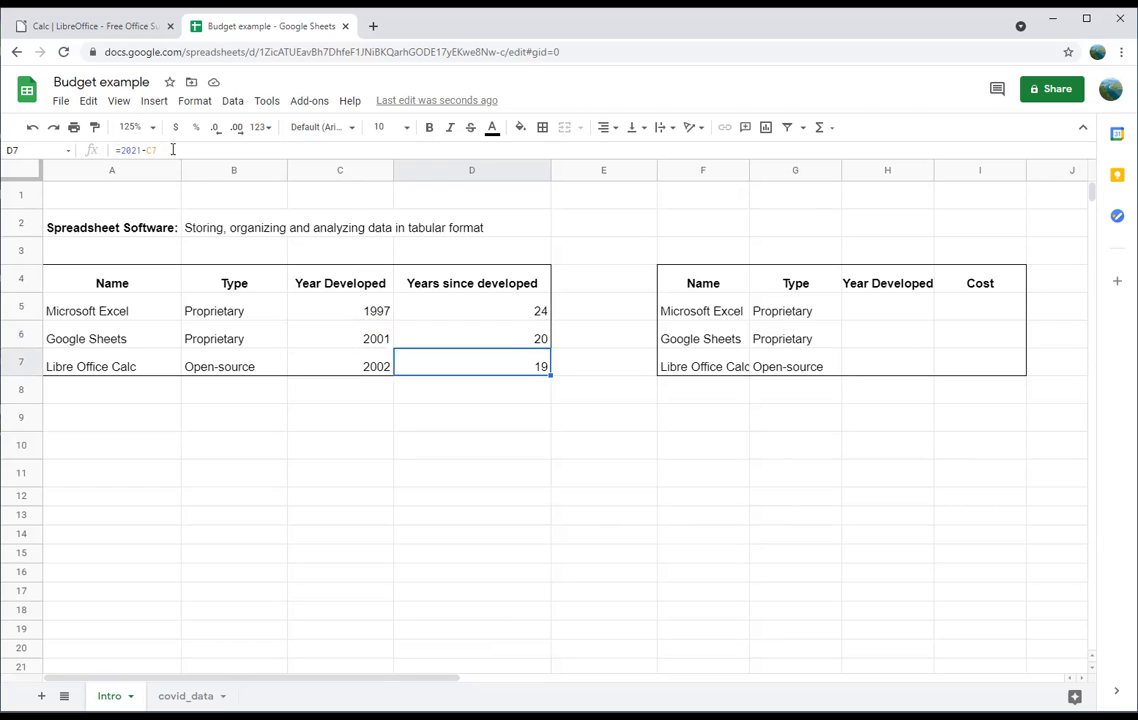
left_click(157, 149)
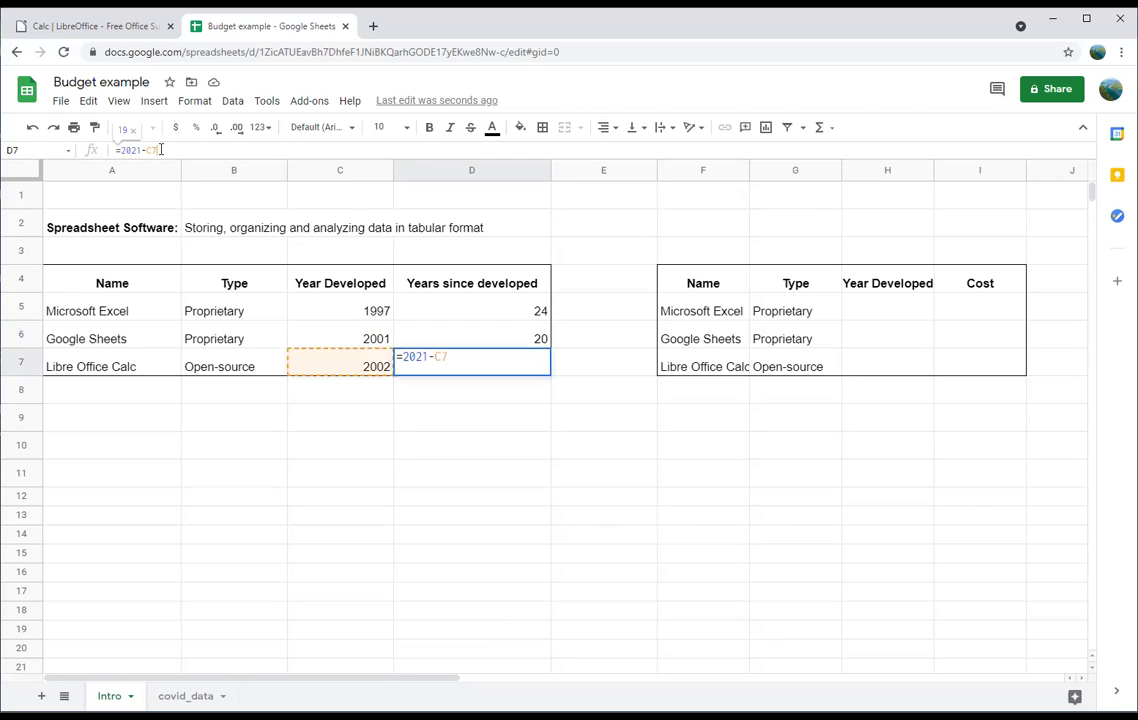
left_click(340, 258)
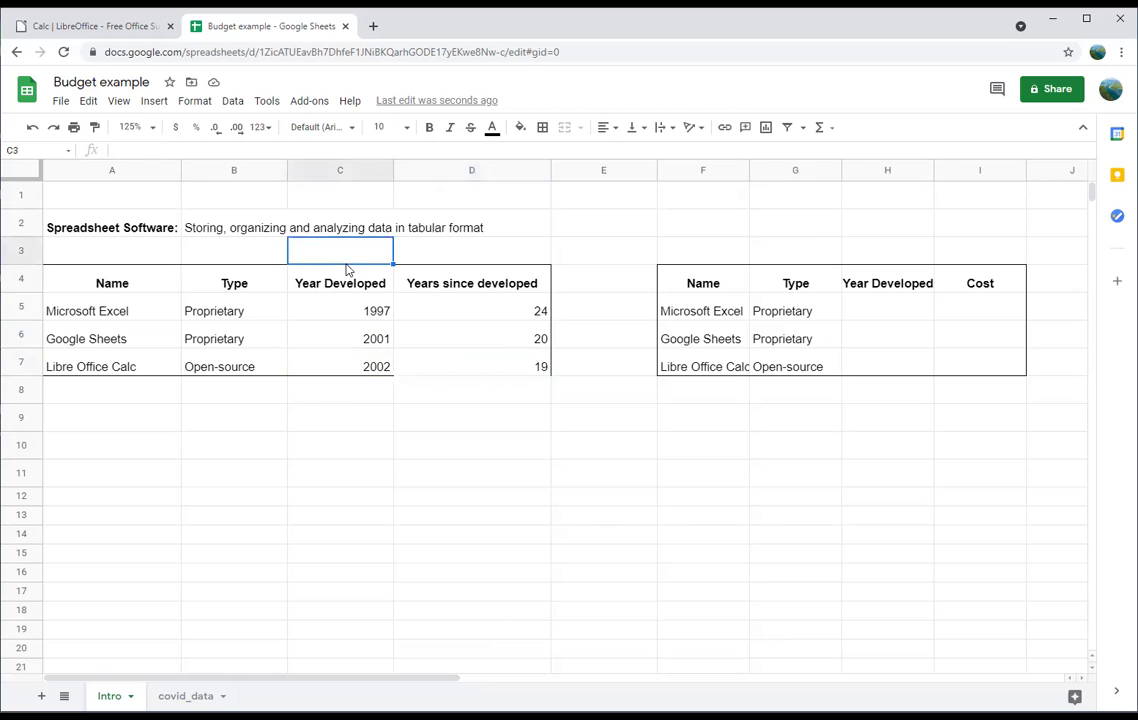
left_click(500, 369)
left_click(187, 150)
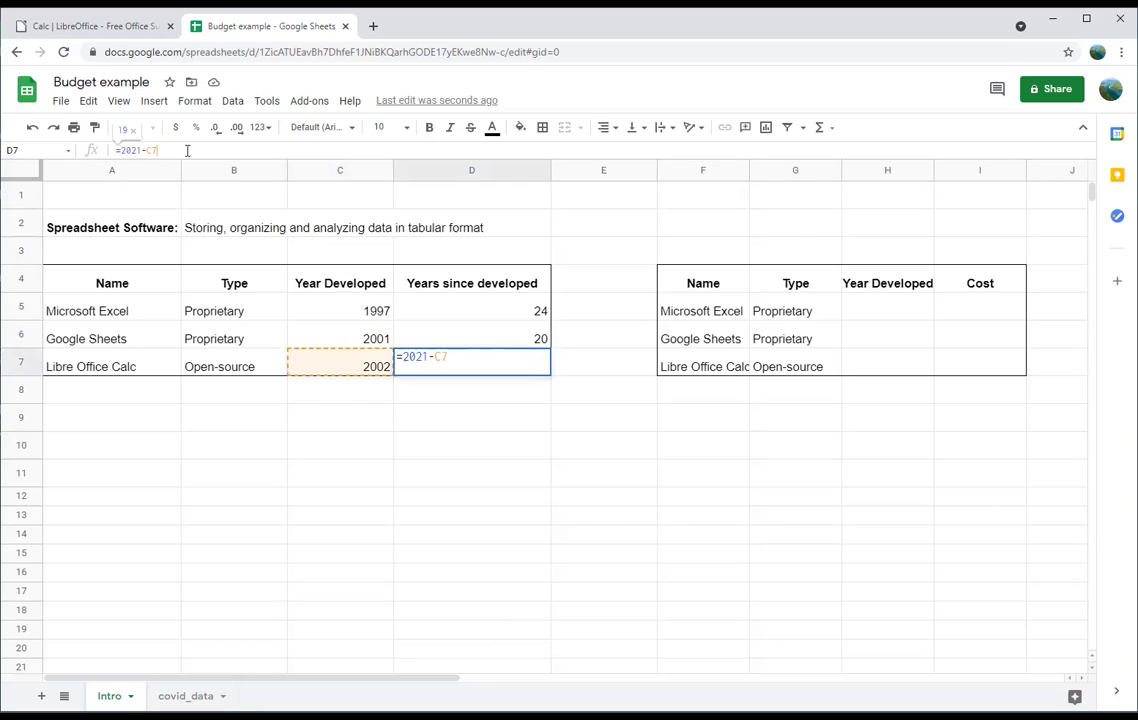
key("Return")
- Compare the formulas across D5, D6 and D7 to see how the cell reference changes from row to row
left_click(470, 328)
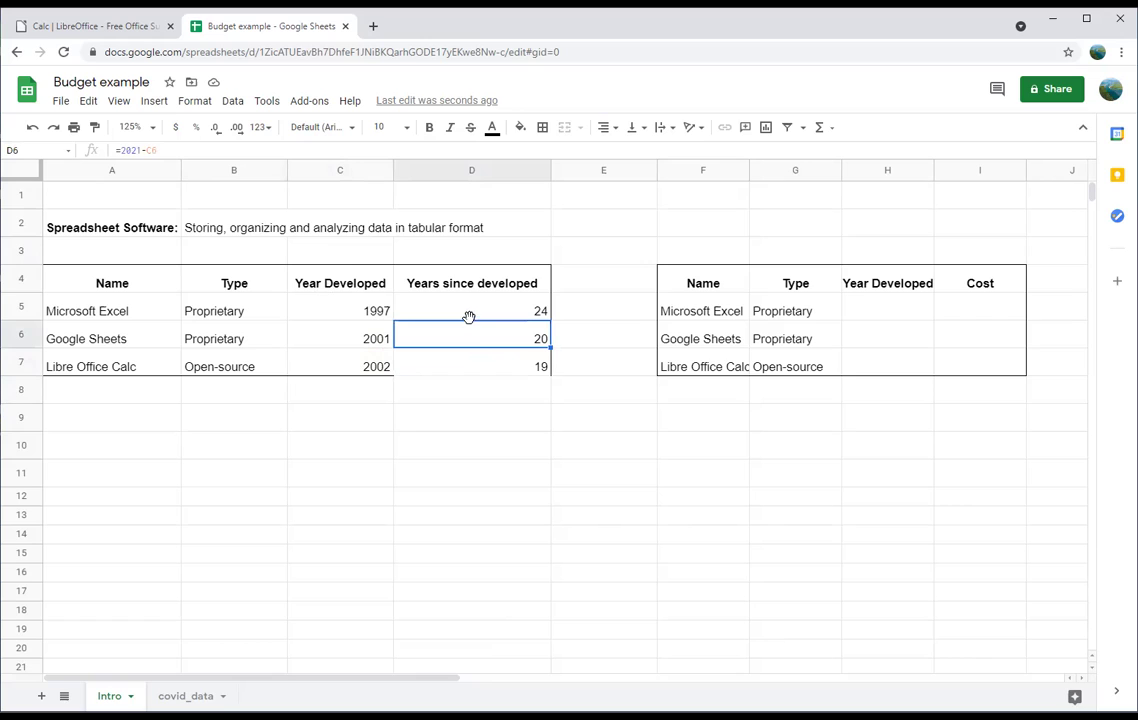
left_click(472, 369)
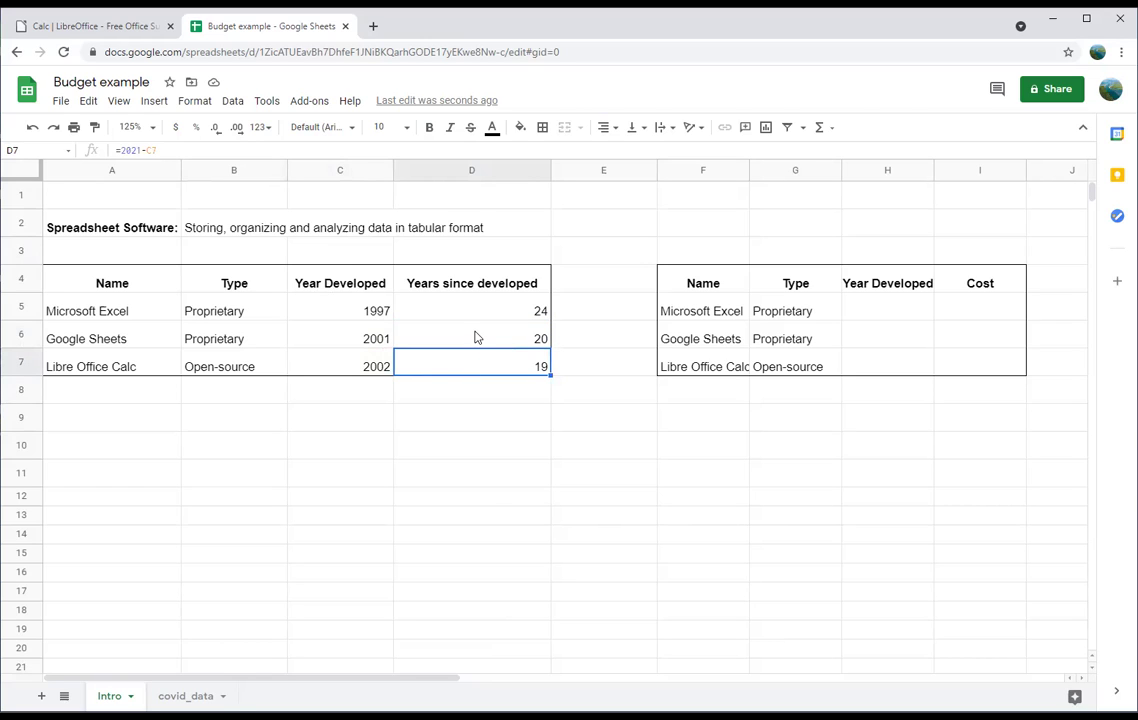
left_click(475, 336)
left_click(484, 370)
left_click(533, 393)
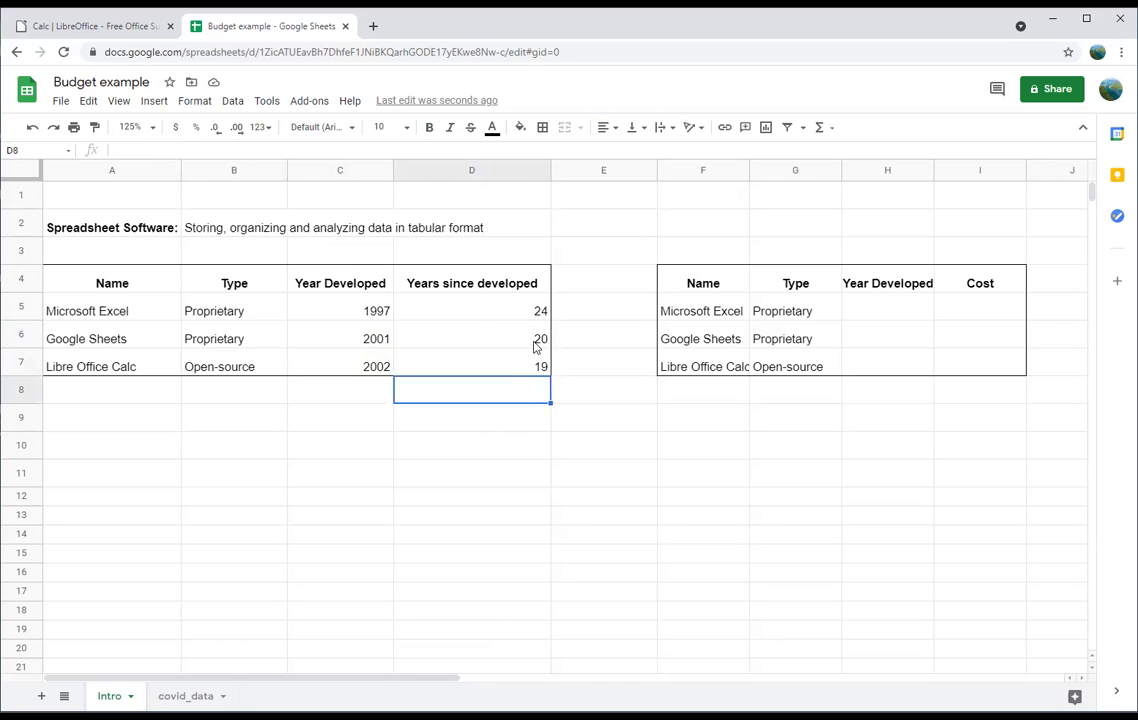
left_click(513, 310)
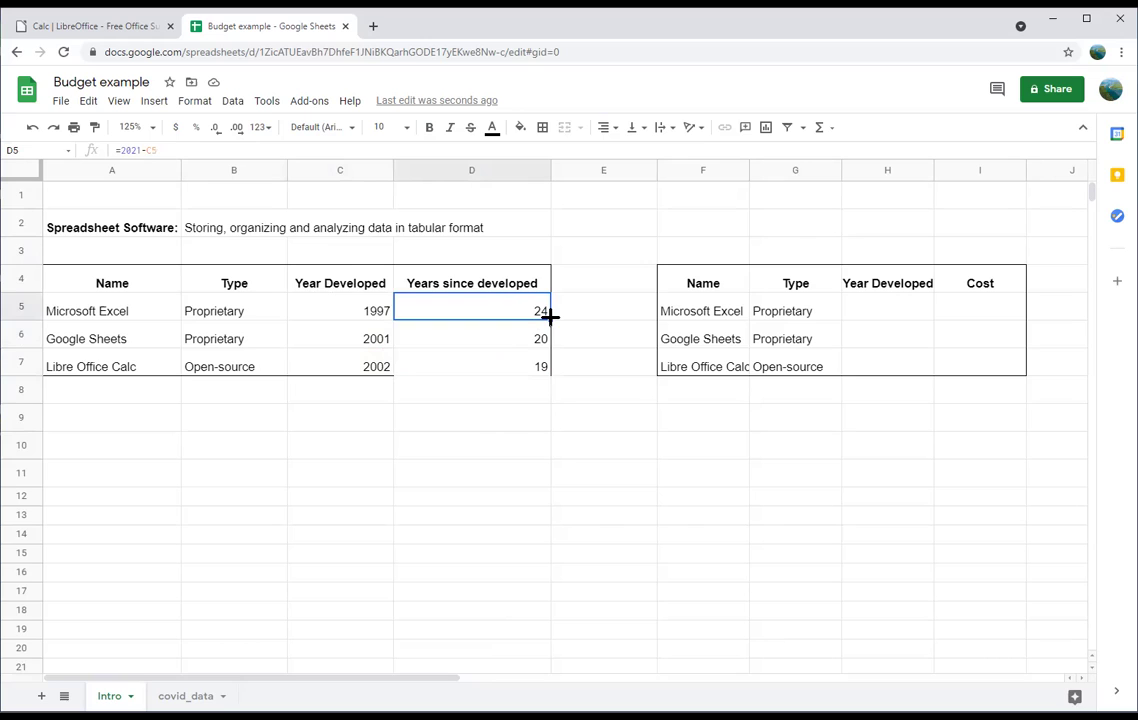
left_click(505, 341)
left_click(503, 318)
left_click(518, 358)
left_click(491, 344)
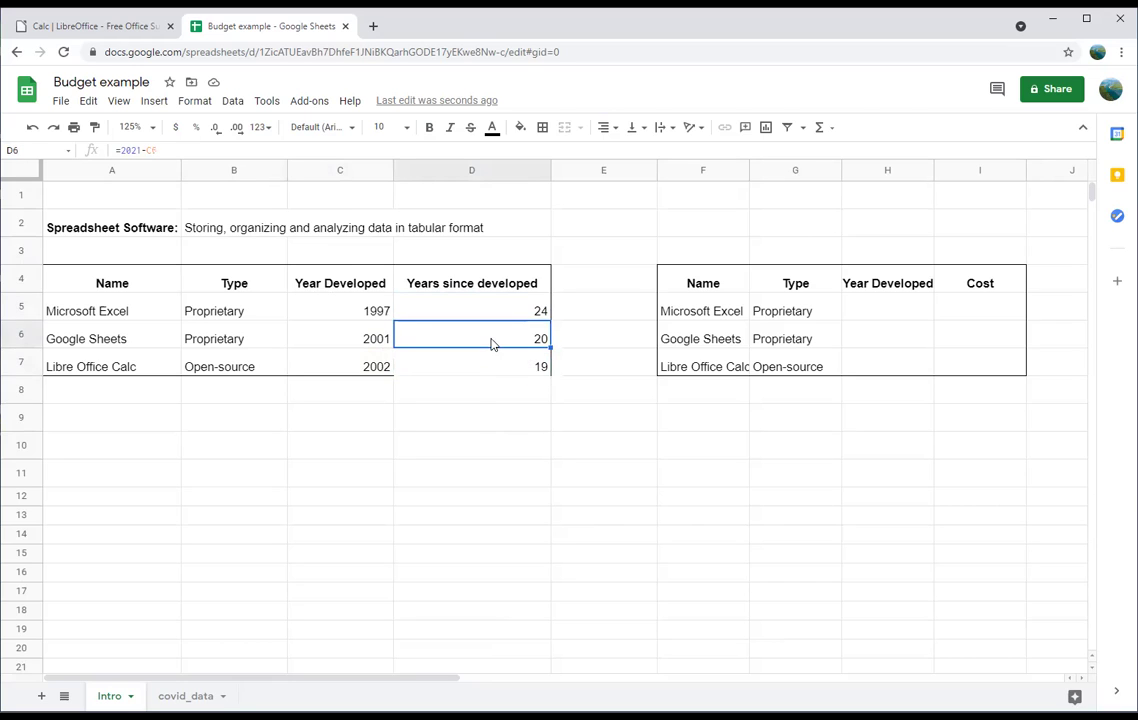
left_click(474, 374)
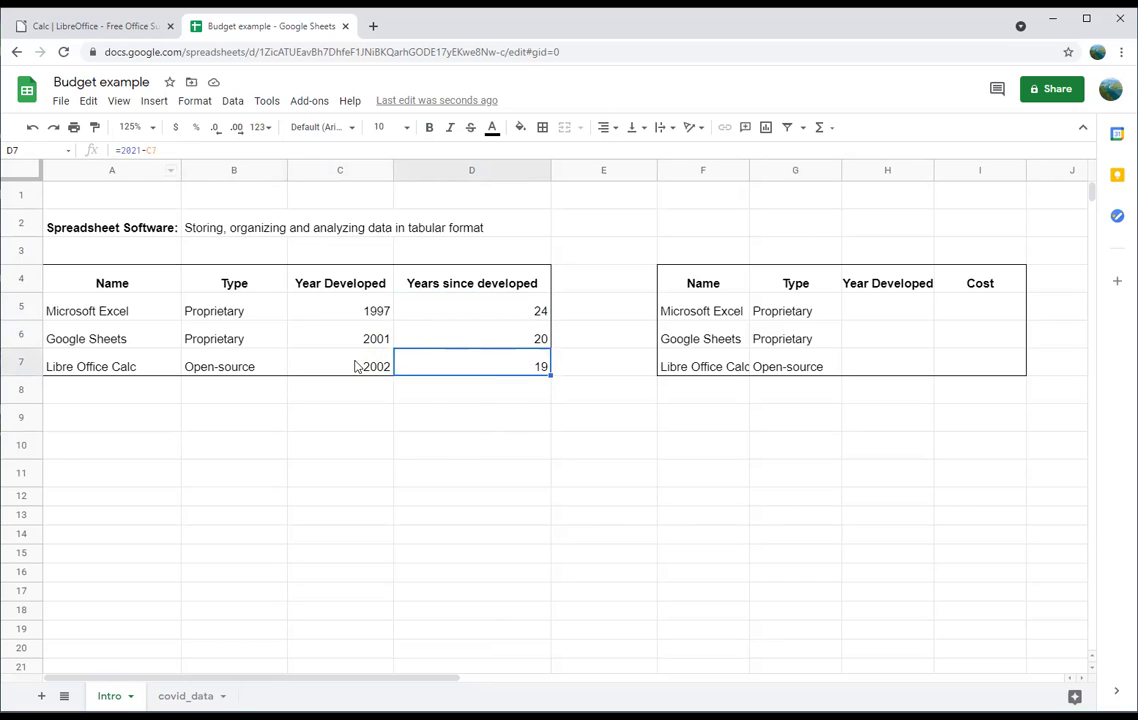
left_click(567, 395)
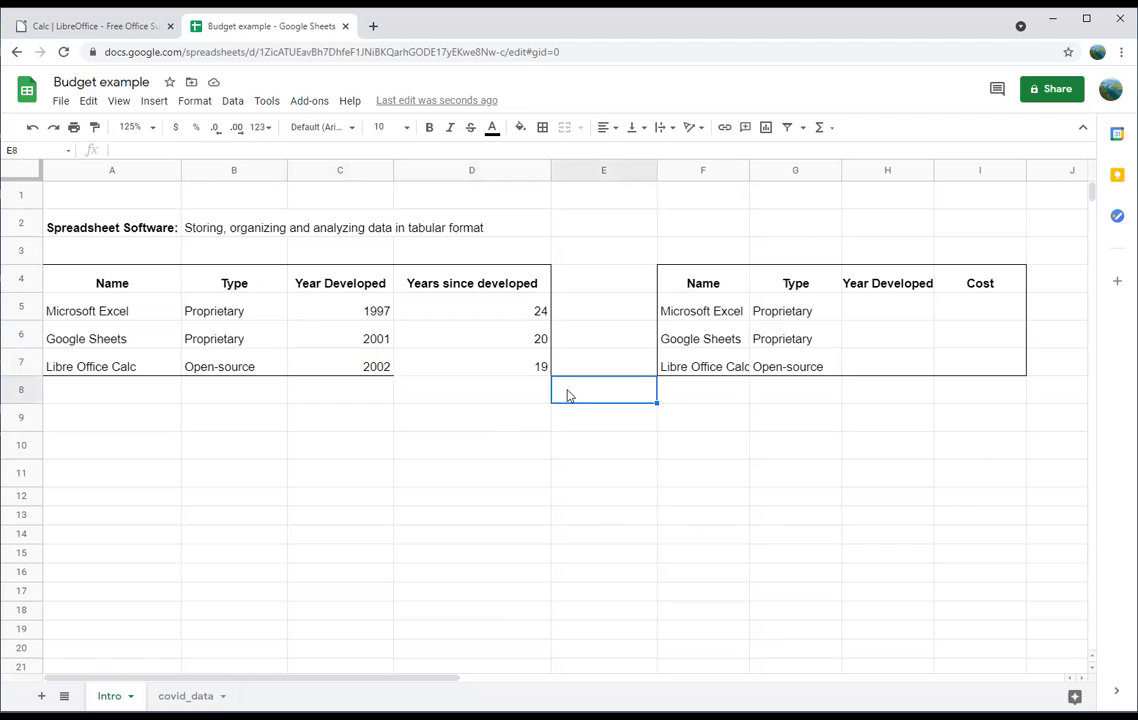